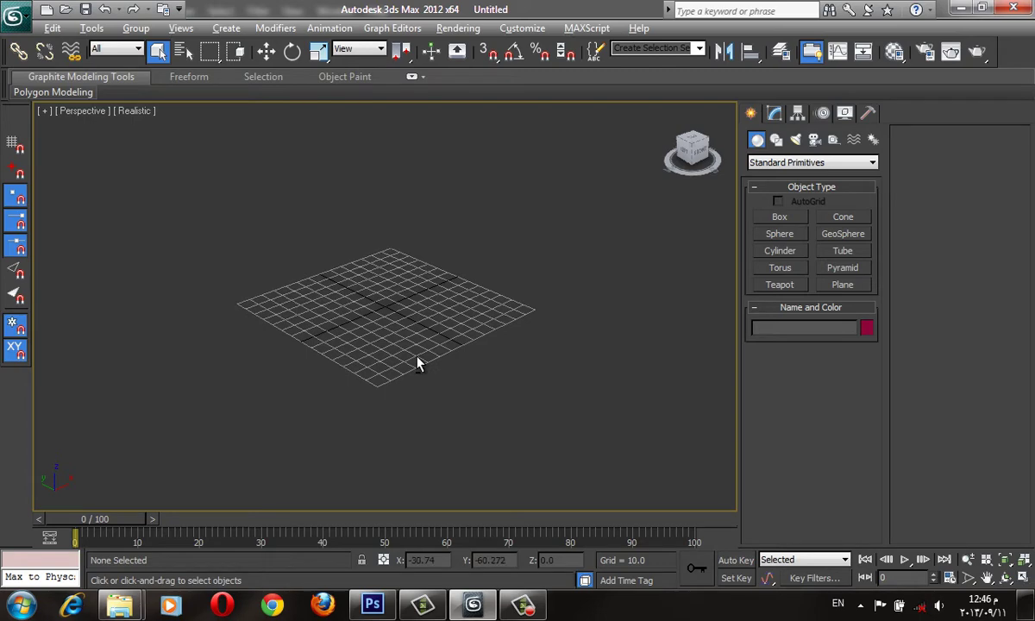
# Open the Material Editor, collapse the shader and Blinn parameters of the 01 - Default material and expand its Maps settings
pyautogui.scroll(6, 405, 318)
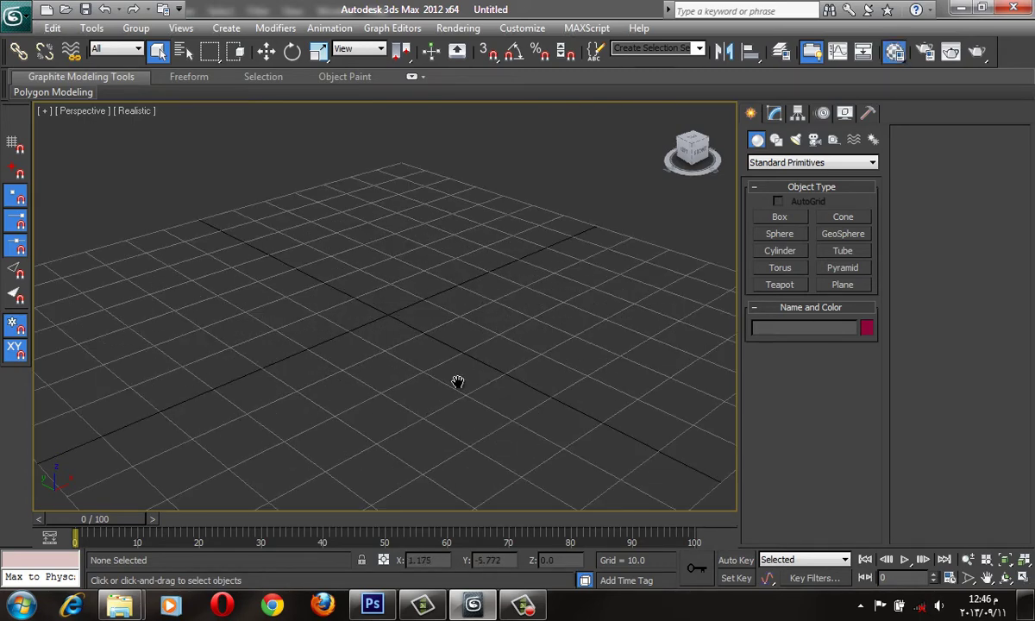
pyautogui.press('m')
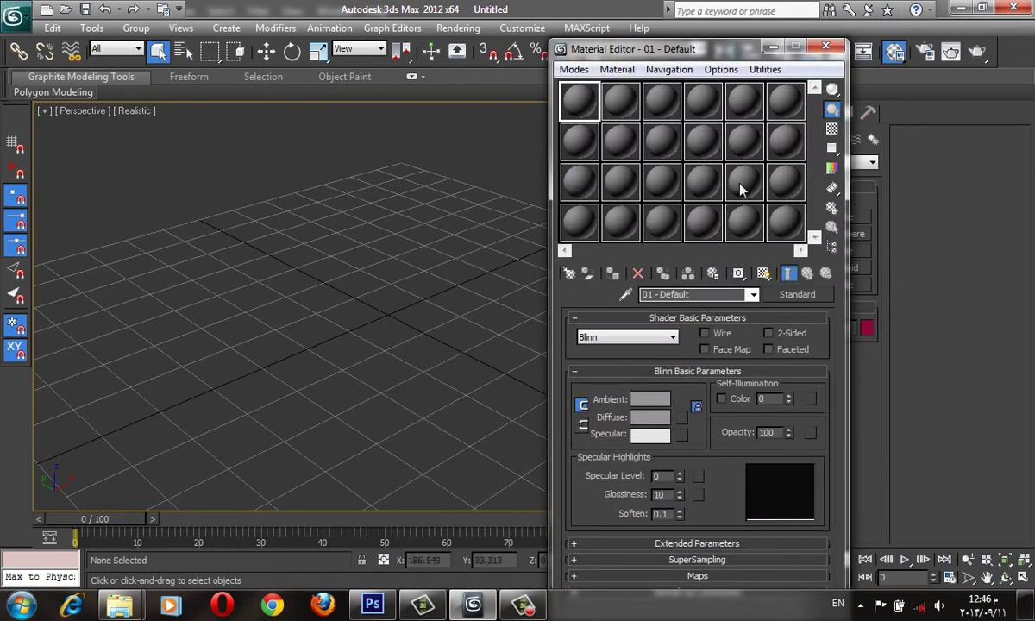
pyautogui.moveTo(190, 276); pyautogui.dragTo(187, 233, button='middle')
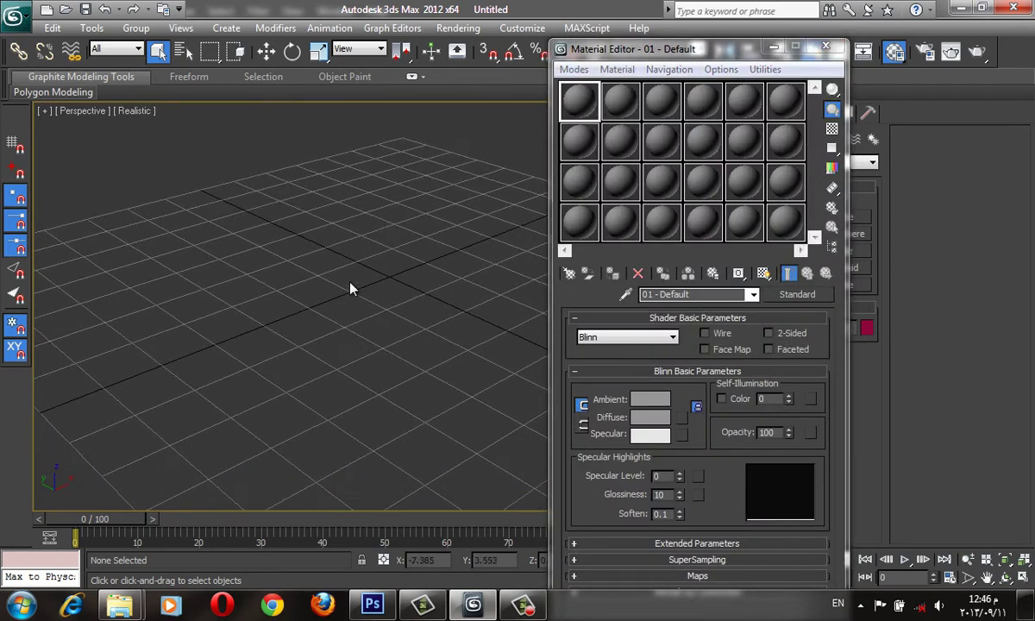
pyautogui.keyDown('alt'); pyautogui.moveTo(351, 287); pyautogui.dragTo(353, 295, button='middle'); pyautogui.keyUp('alt')
pyautogui.click(619, 317)
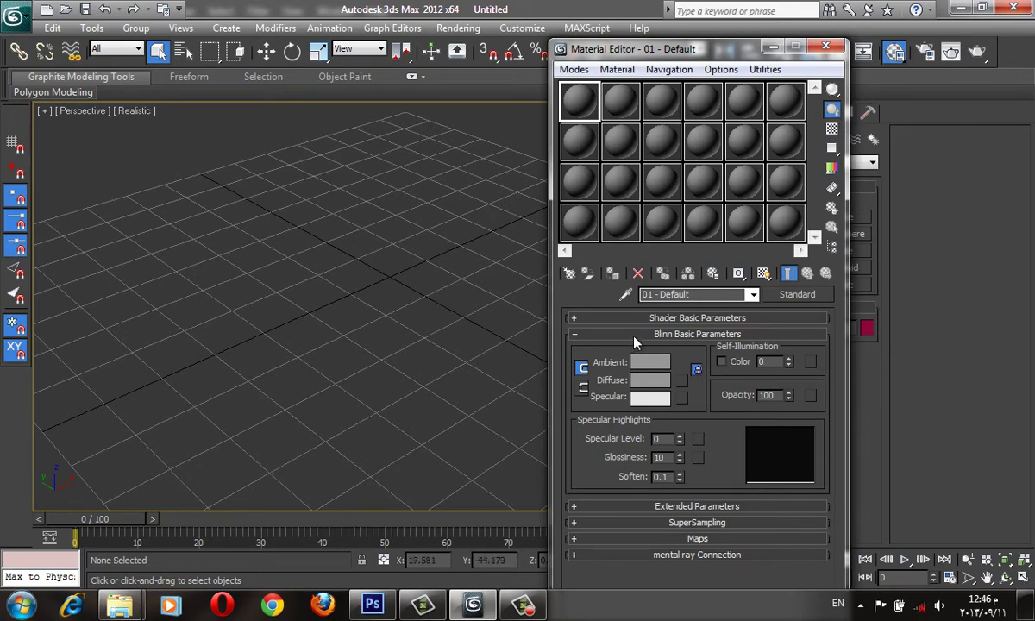
pyautogui.click(633, 336)
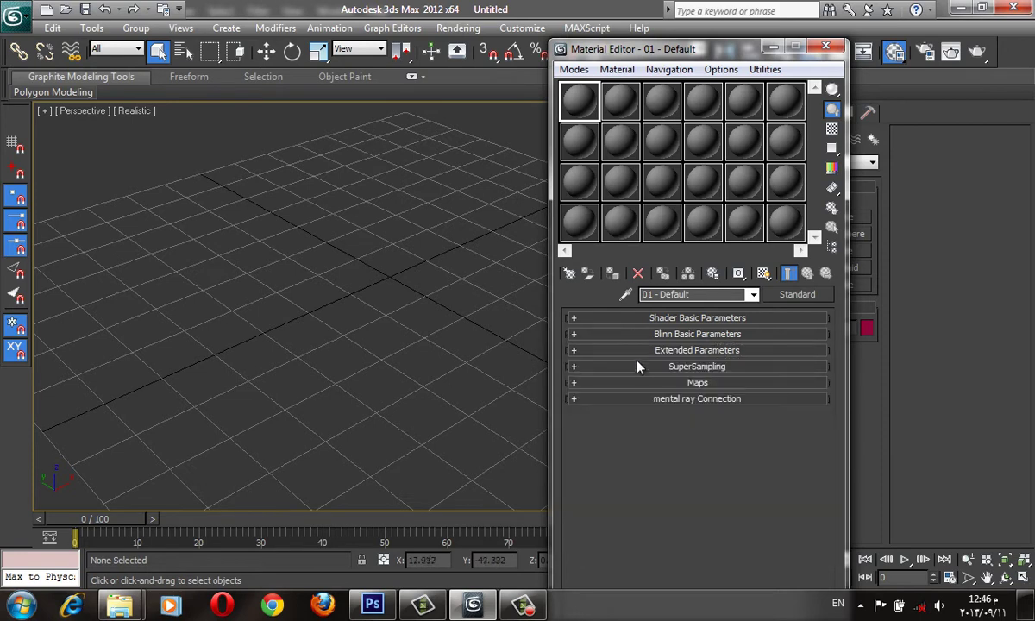
pyautogui.click(645, 385)
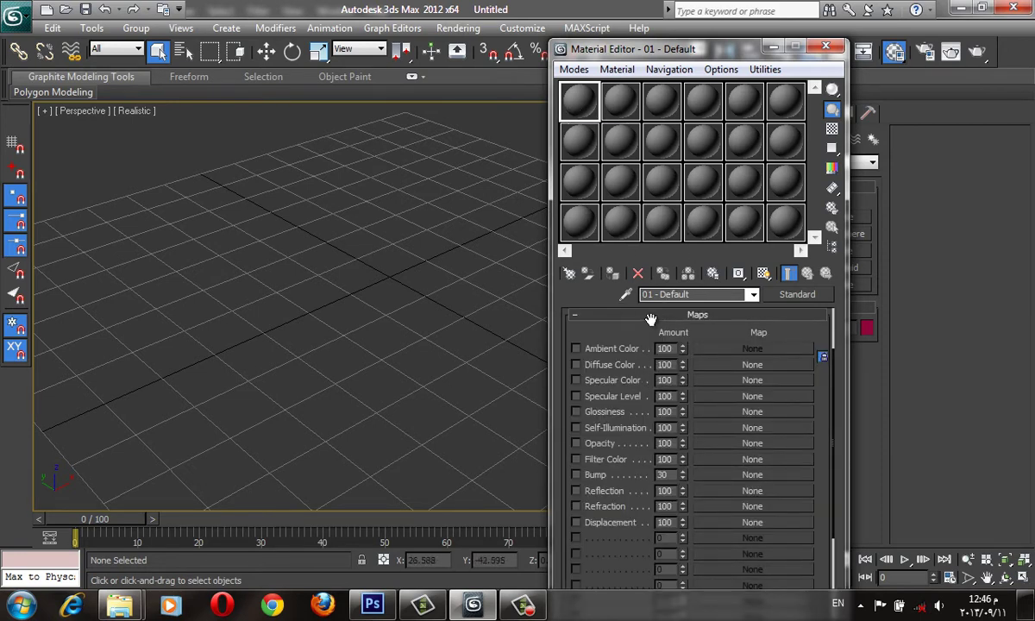
# Enable the Diffuse Color map of the 01 - Default material and assign a standard Tiles map to it
pyautogui.doubleClick(579, 116)
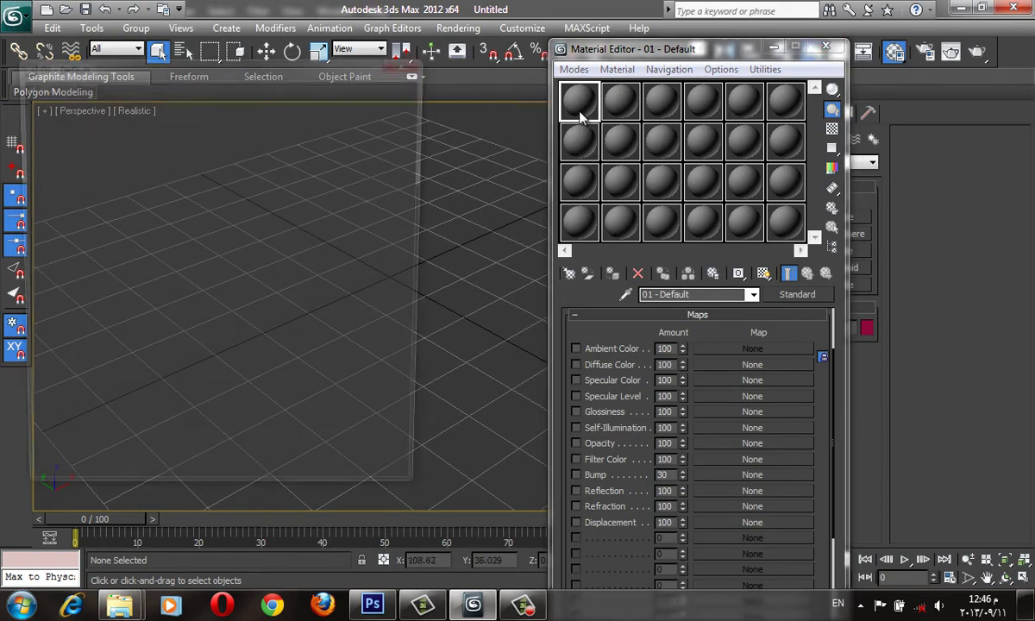
pyautogui.click(576, 363)
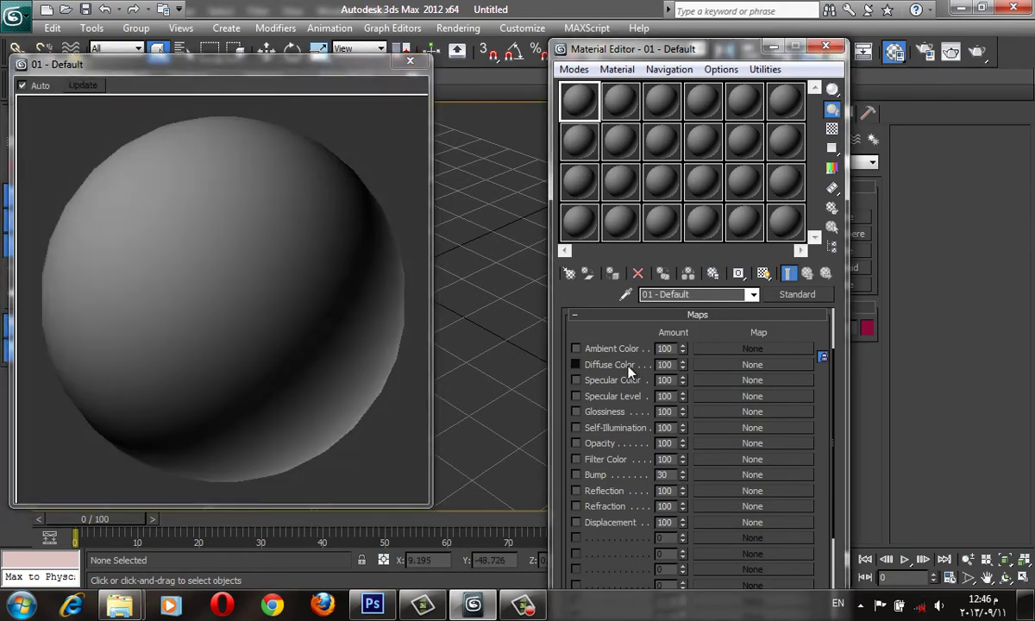
pyautogui.click(410, 60)
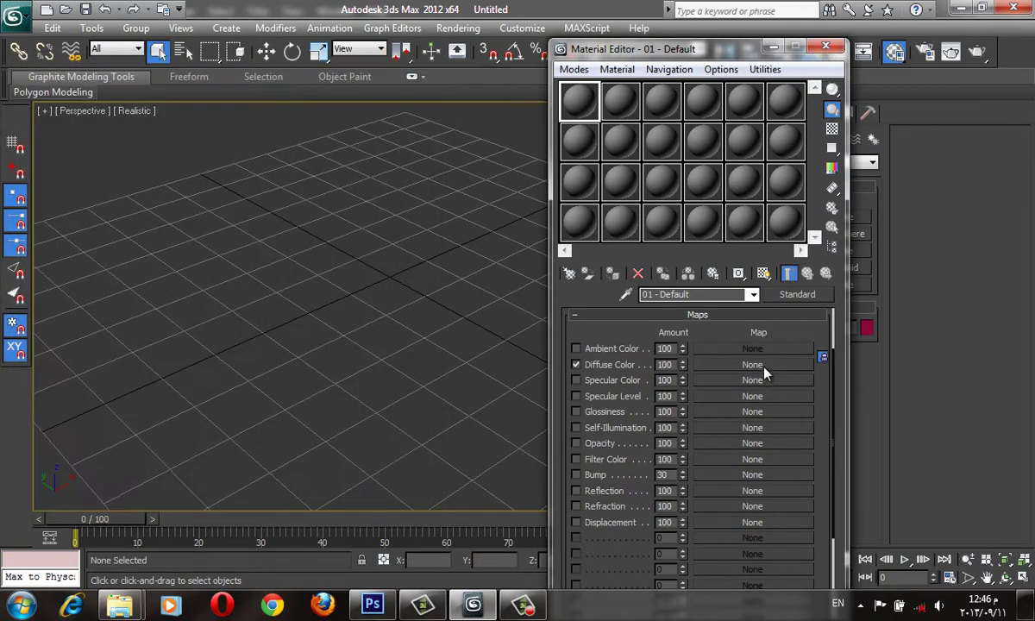
pyautogui.click(762, 367)
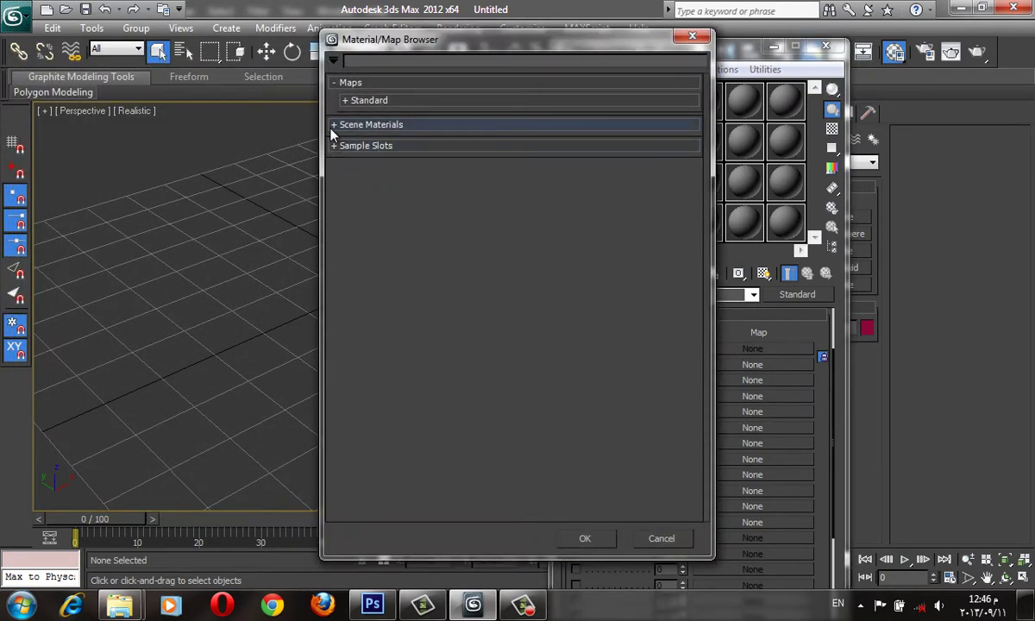
pyautogui.click(334, 125)
pyautogui.click(346, 100)
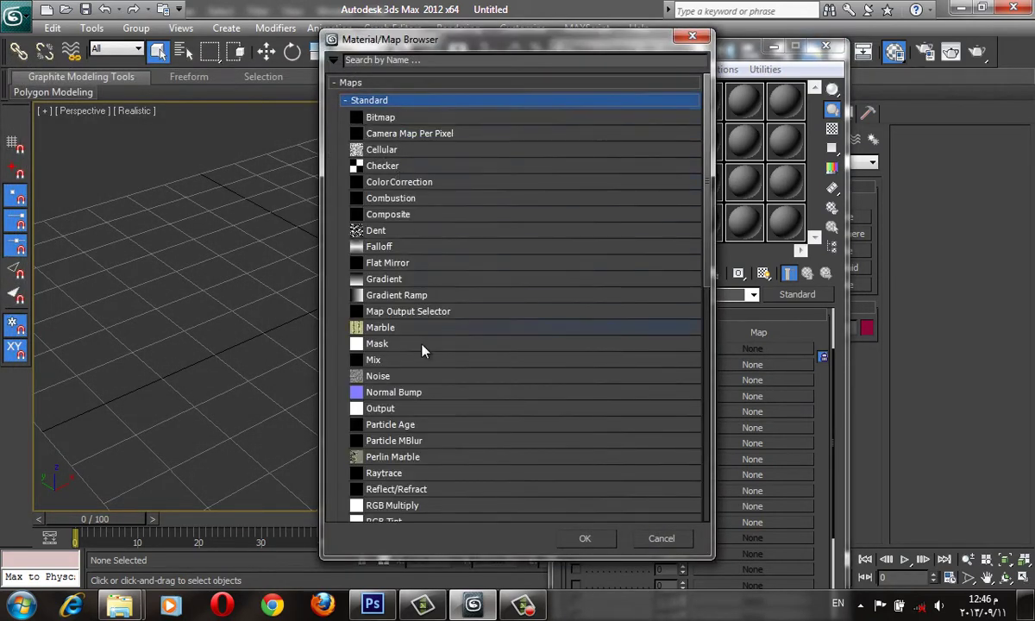
pyautogui.scroll(-5, 425, 314)
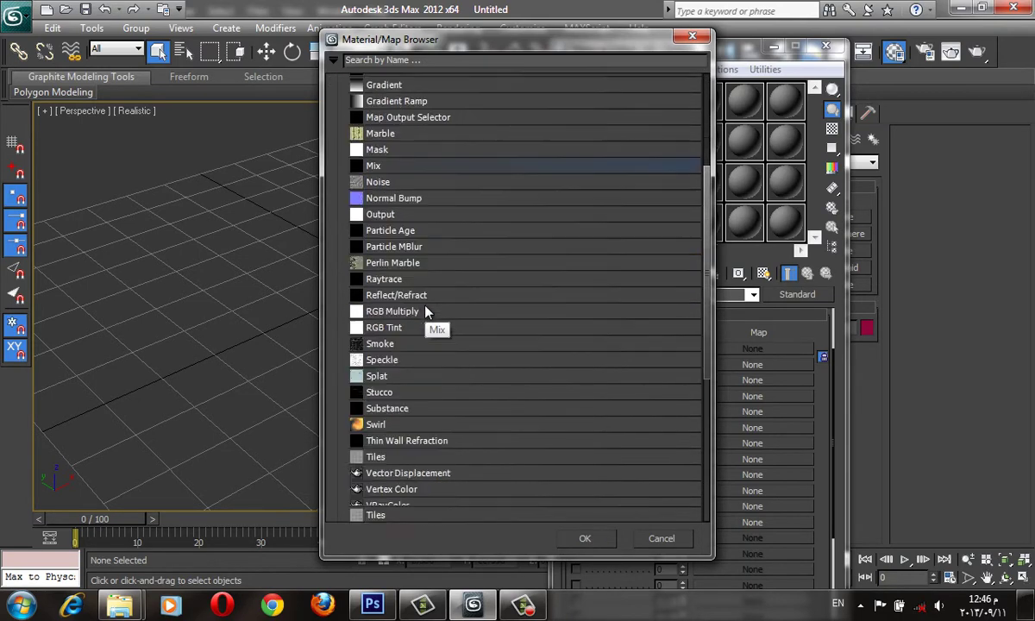
pyautogui.click(371, 418)
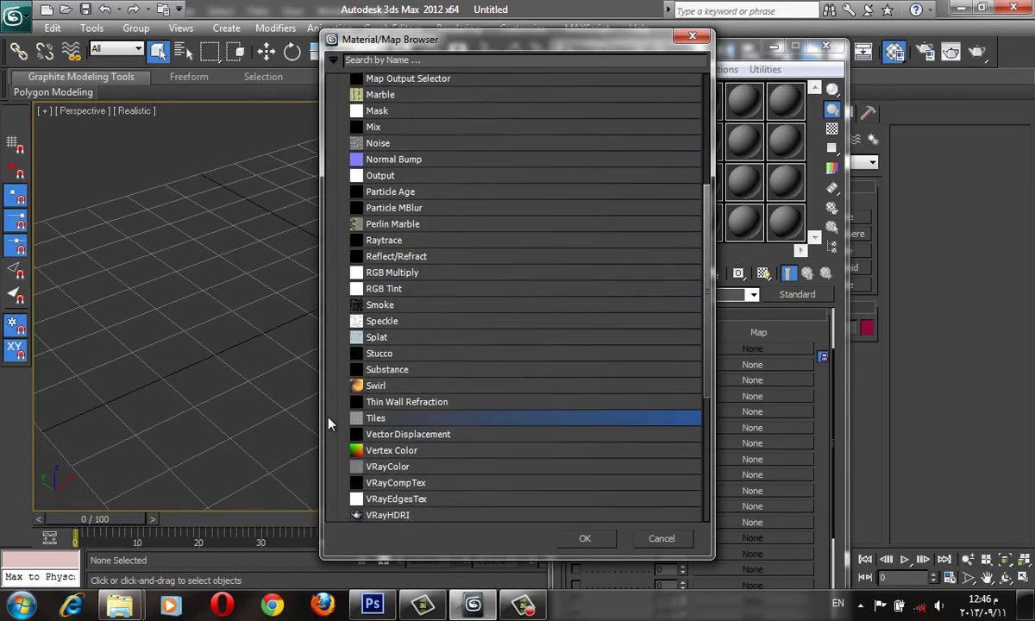
pyautogui.doubleClick(387, 419)
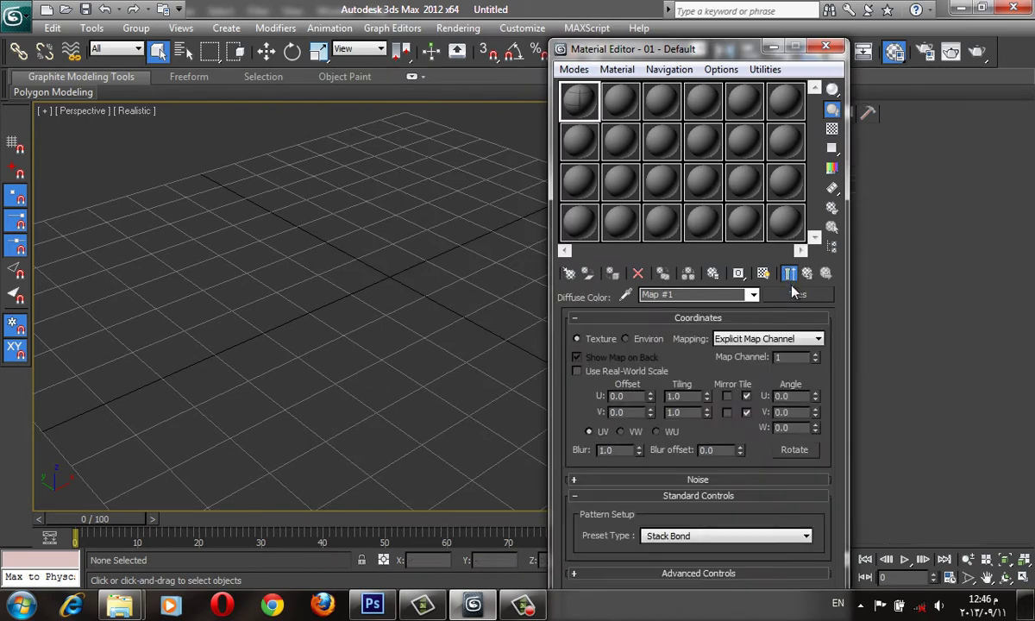
# Preview the Tiles map alone in an enlarged sample window, collapse its coordinates and expand its advanced controls
pyautogui.click(788, 275)
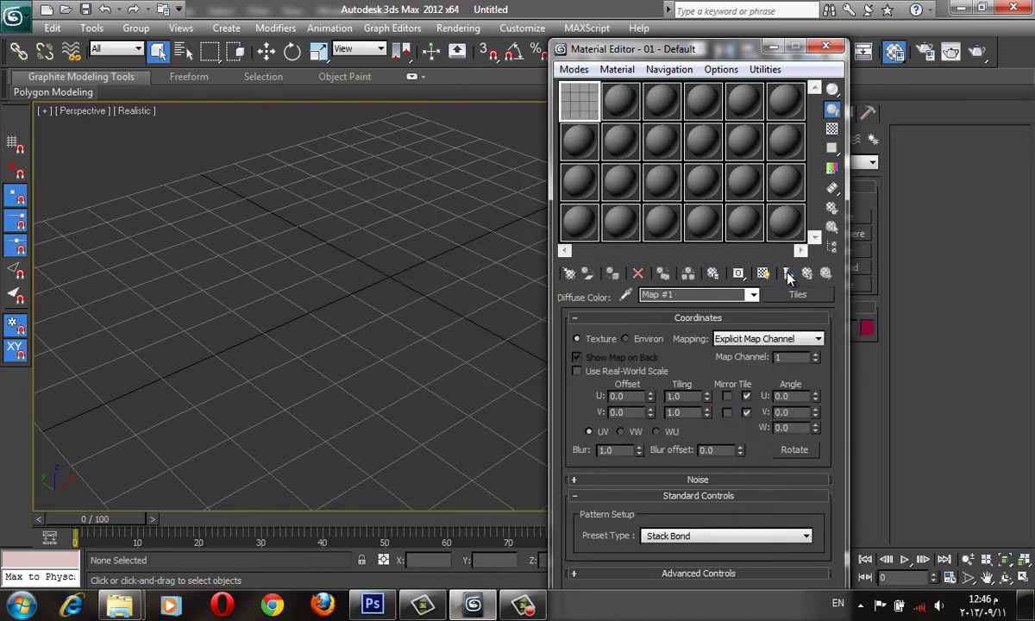
pyautogui.doubleClick(569, 101)
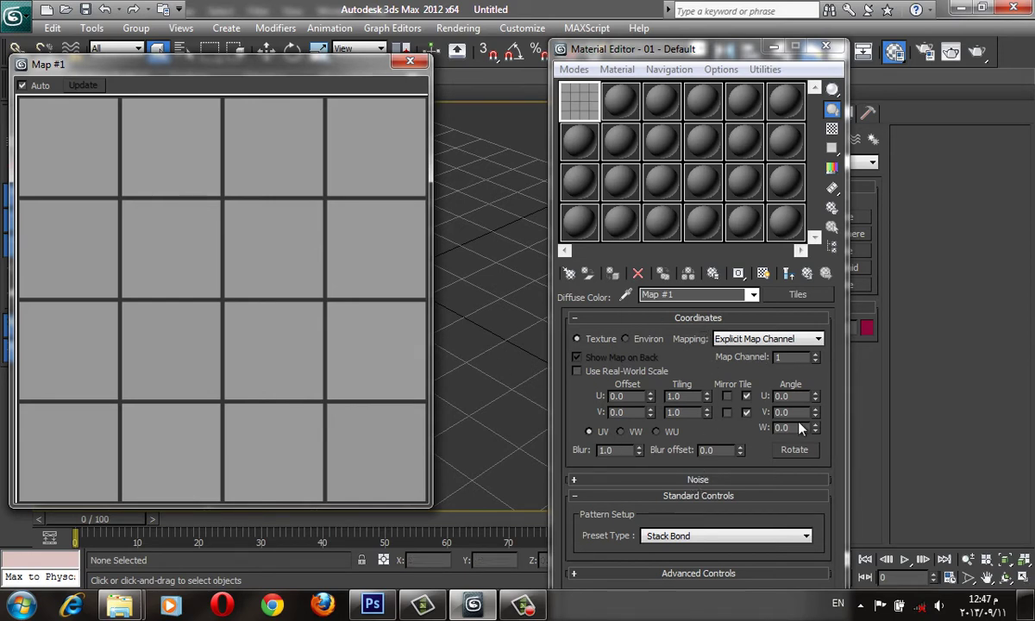
pyautogui.click(735, 318)
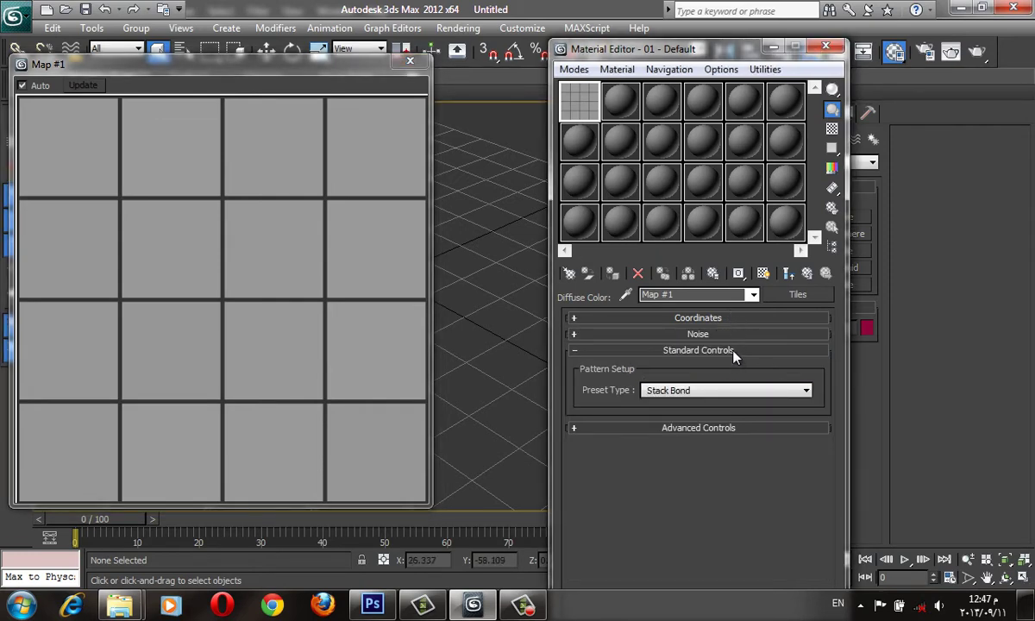
pyautogui.click(687, 428)
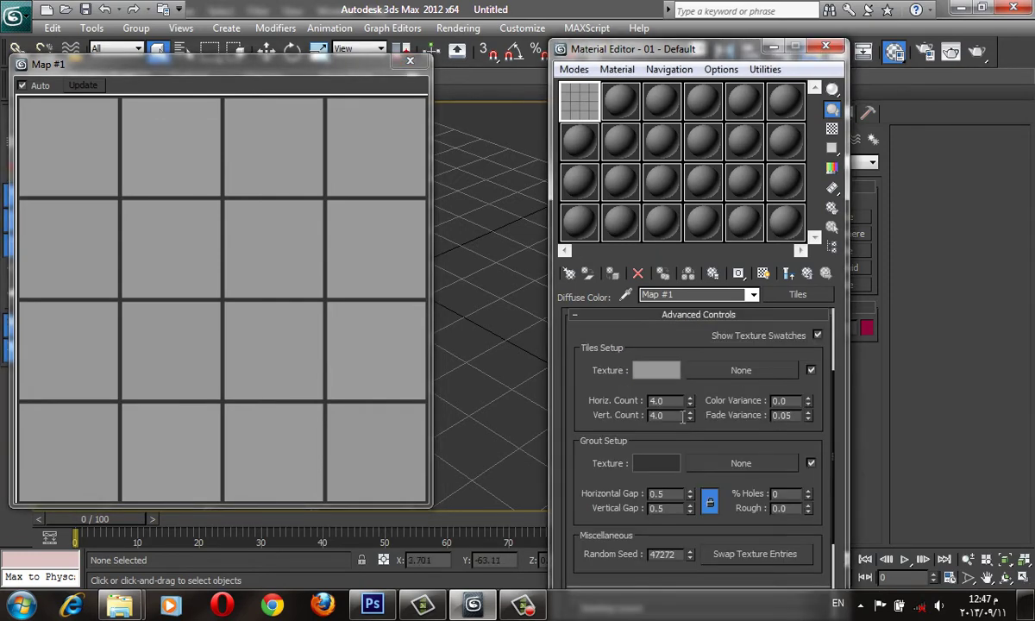
# Try the tile pattern presets from Running Bond through Fine Stack Bond, comparing them in the enlarged preview
pyautogui.scroll(3, 595, 534)
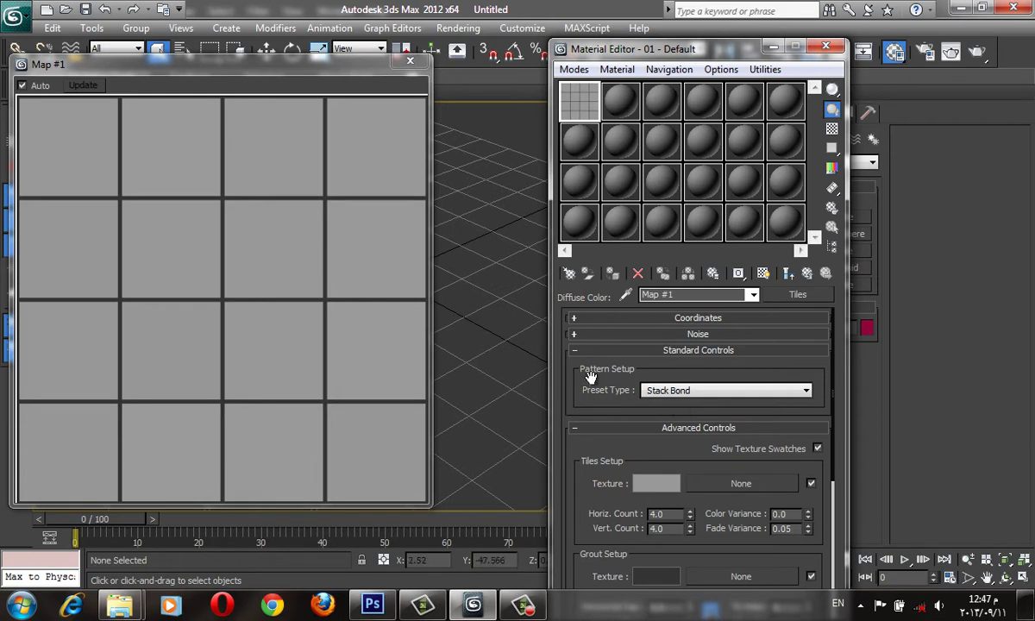
pyautogui.click(695, 395)
pyautogui.click(676, 404)
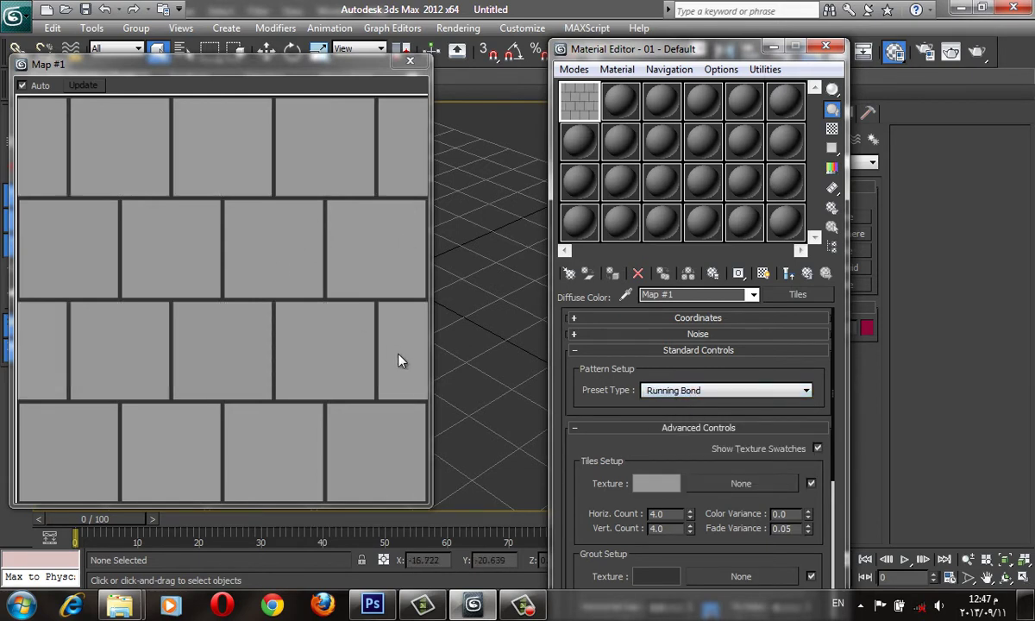
pyautogui.press('Down')
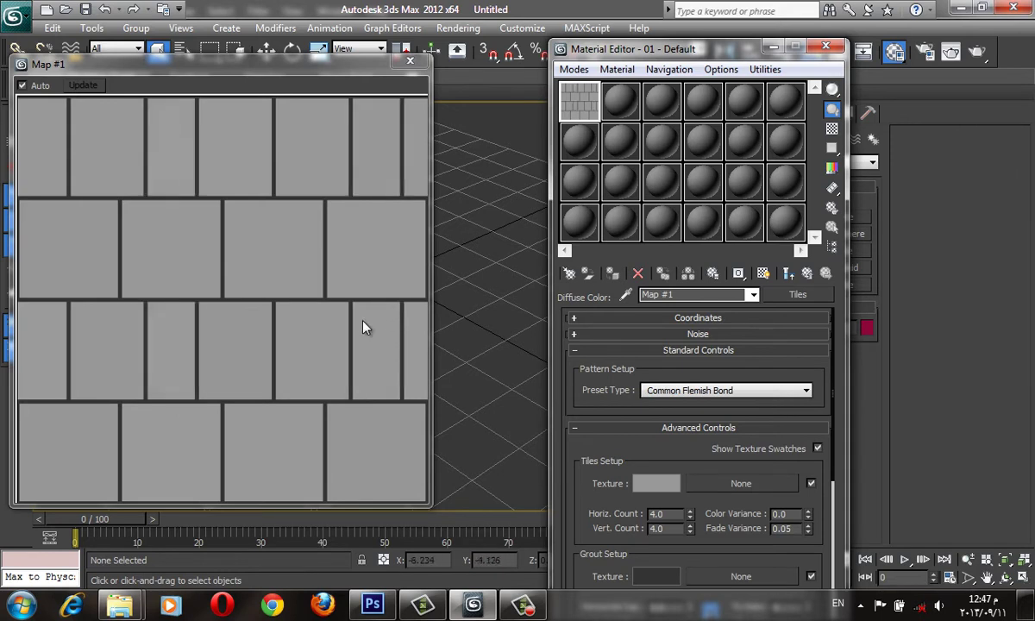
pyautogui.press('Down')
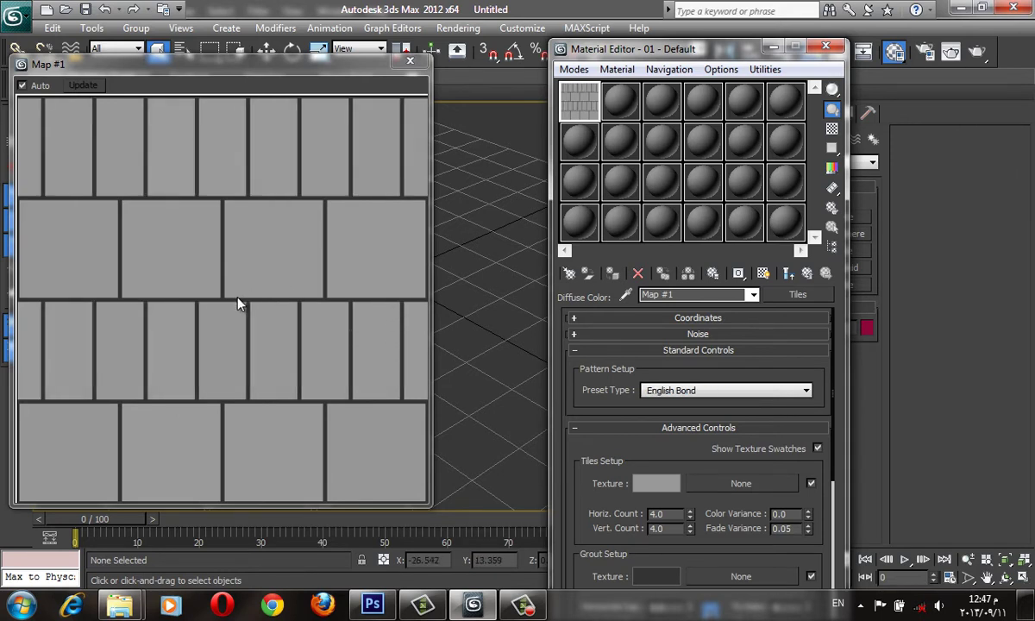
pyautogui.press('Up')
pyautogui.press('Up')
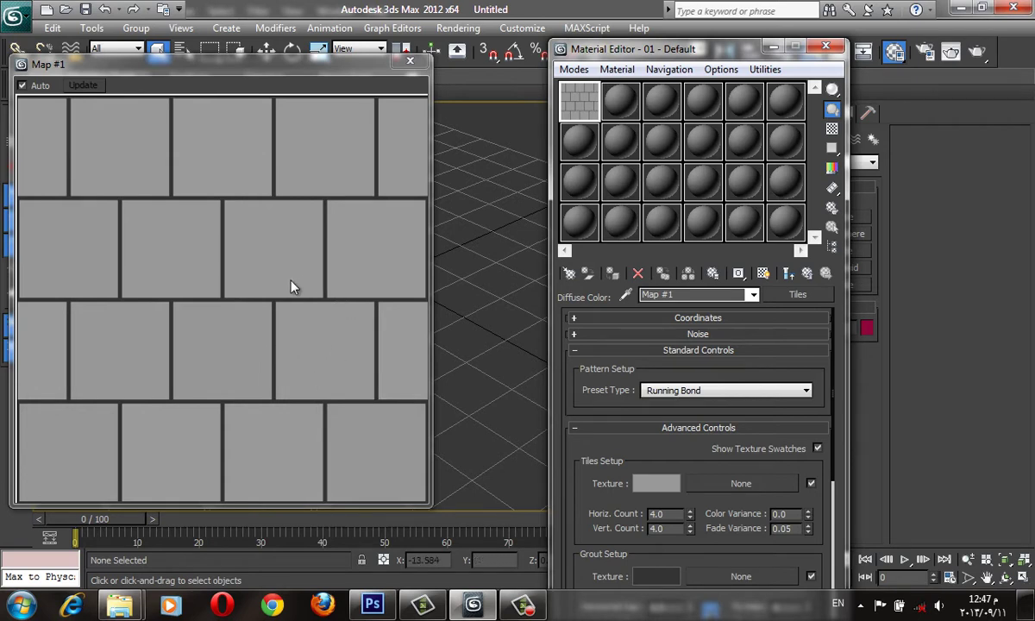
pyautogui.press('Down')
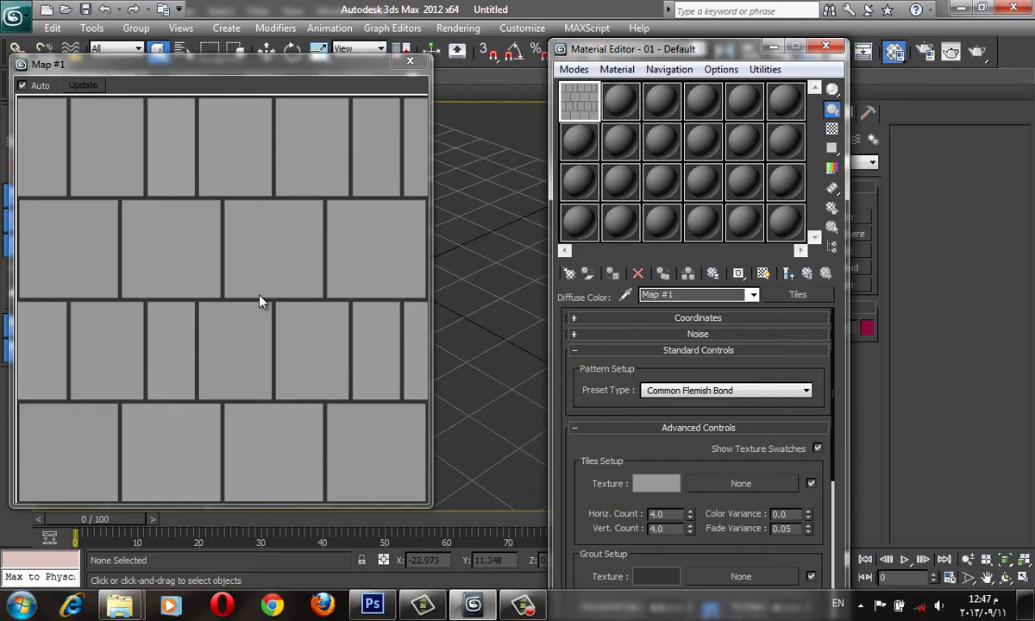
pyautogui.press('Down')
pyautogui.press('Down')
pyautogui.press('Down')
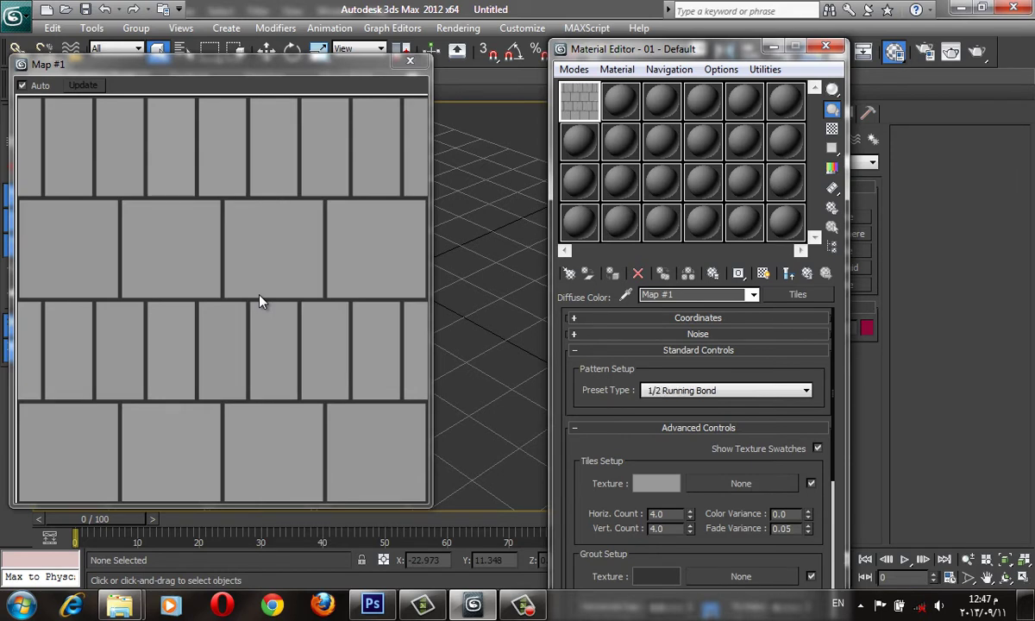
pyautogui.press('Down')
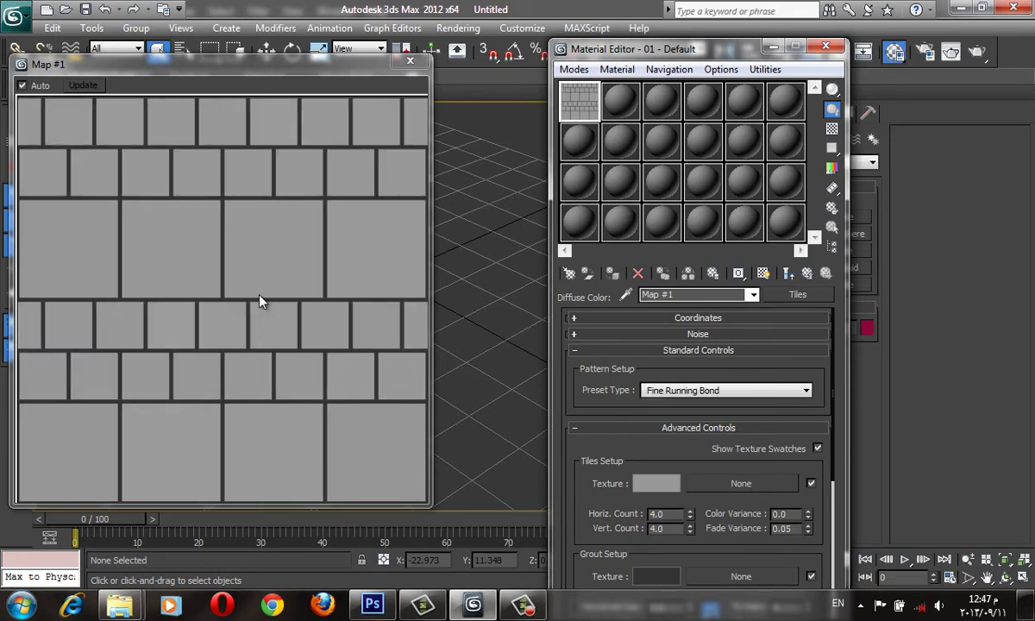
pyautogui.press('Down')
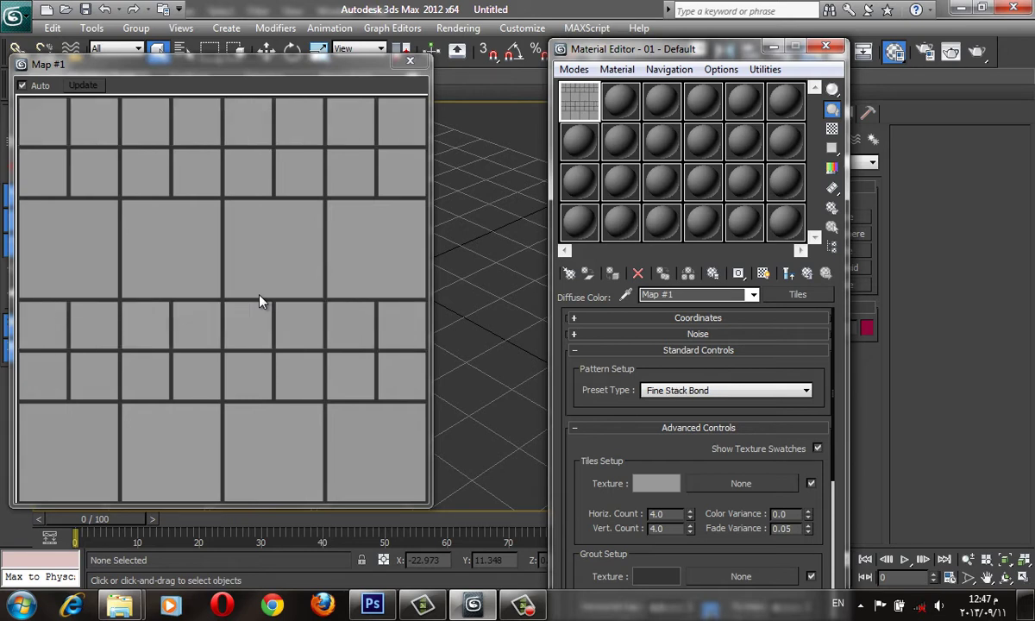
pyautogui.press('Up')
pyautogui.press('Up')
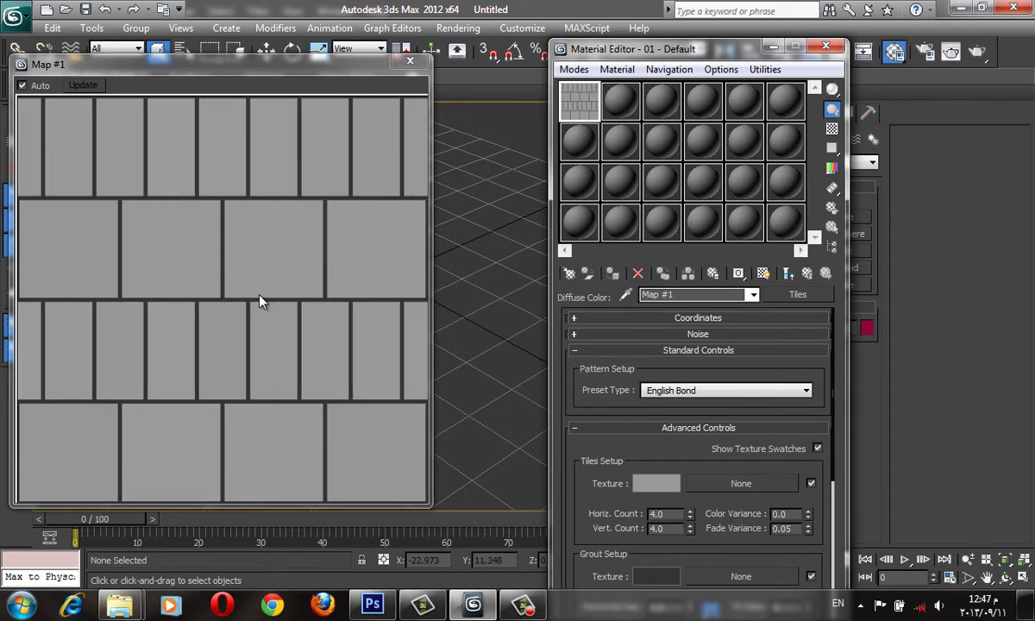
# Set the preset type of the tile pattern to Running Bond
pyautogui.click(664, 389)
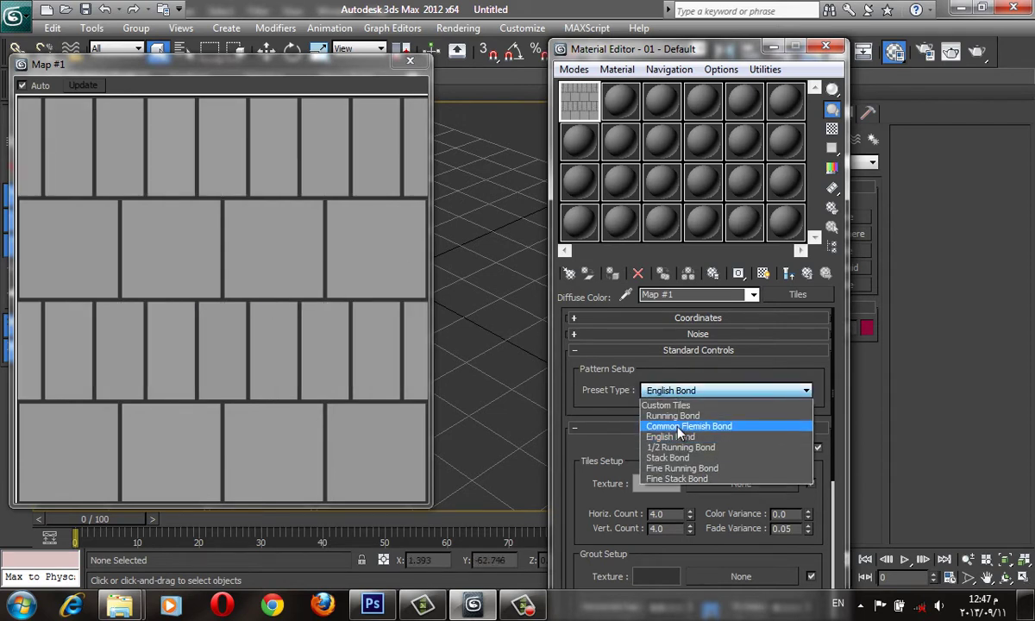
pyautogui.click(673, 416)
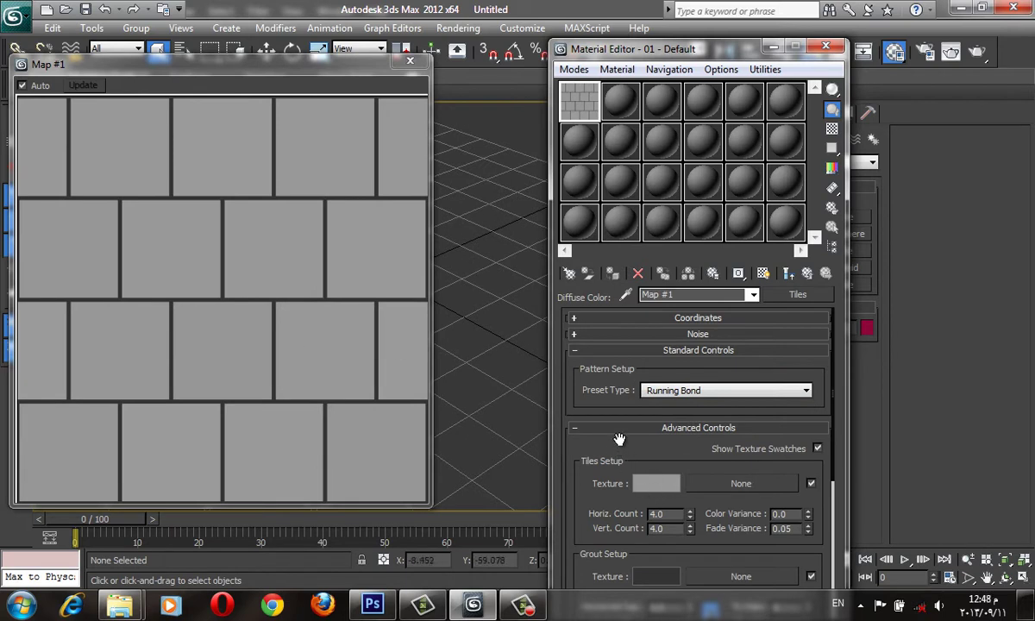
# Set the tiles' texture color to dark red with RGB values 110, 20, 25
pyautogui.scroll(-2, 579, 380)
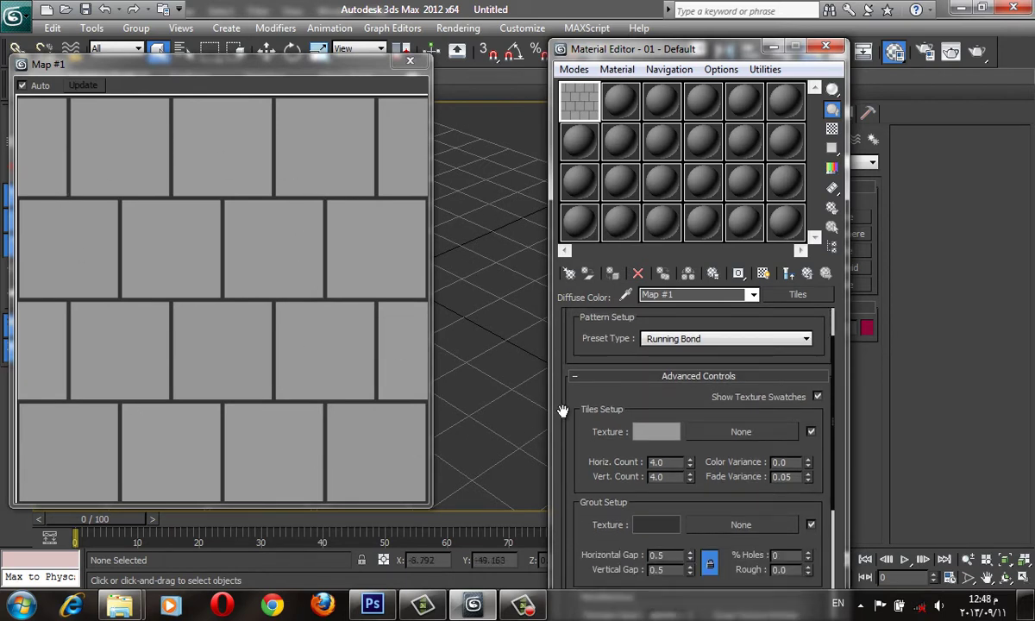
pyautogui.scroll(1, 578, 321)
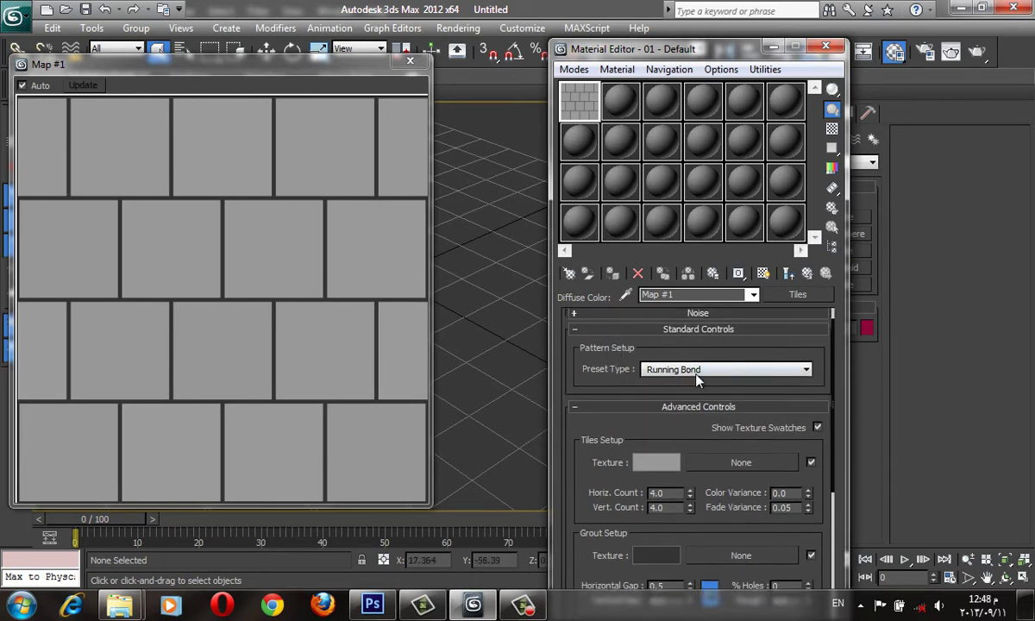
pyautogui.click(712, 410)
pyautogui.click(728, 430)
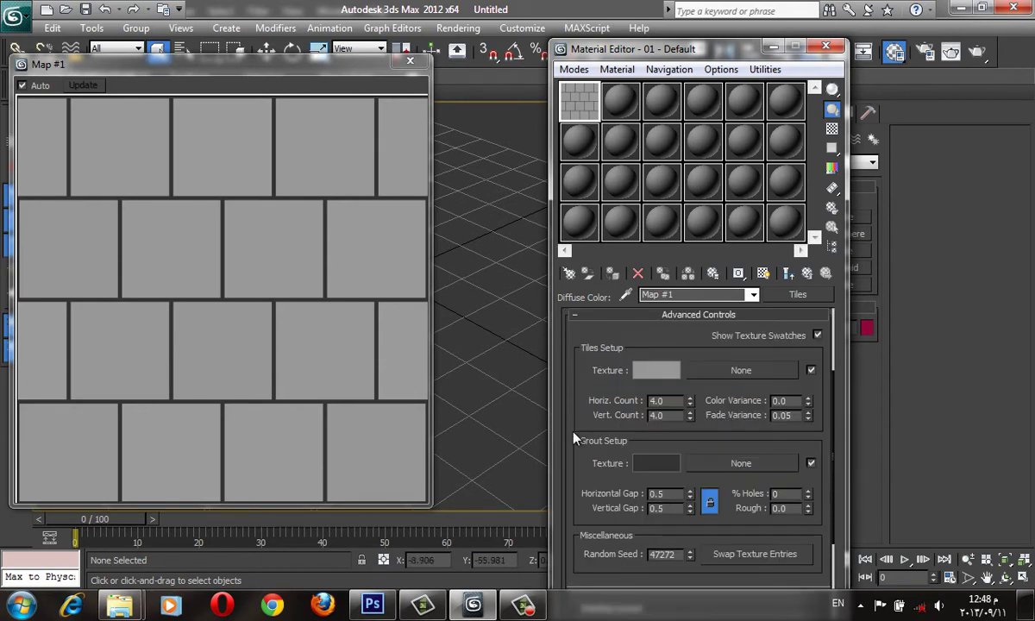
pyautogui.moveTo(583, 423); pyautogui.dragTo(585, 406)
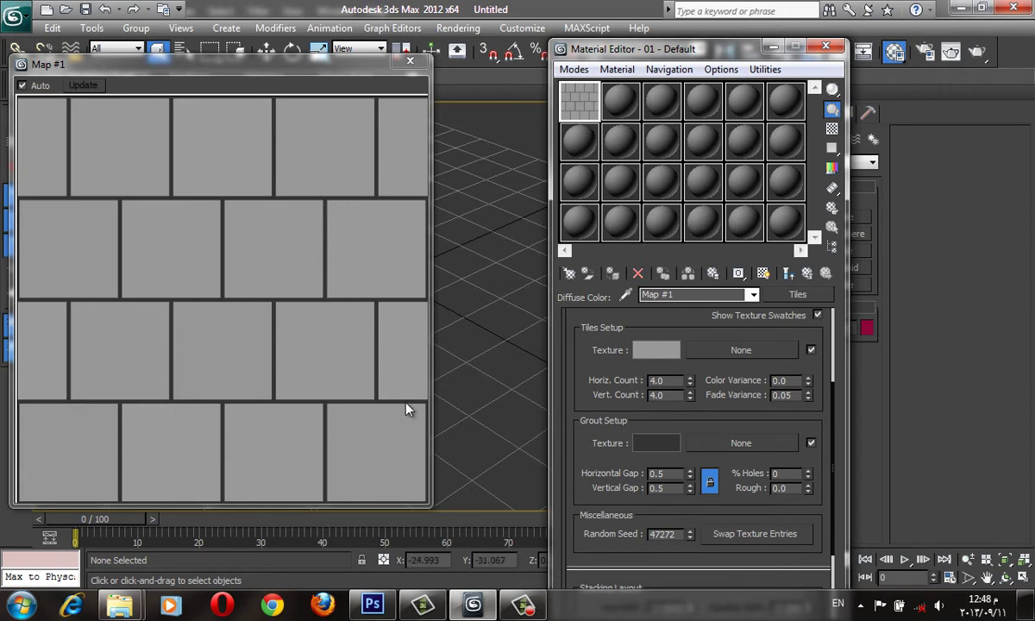
pyautogui.click(657, 348)
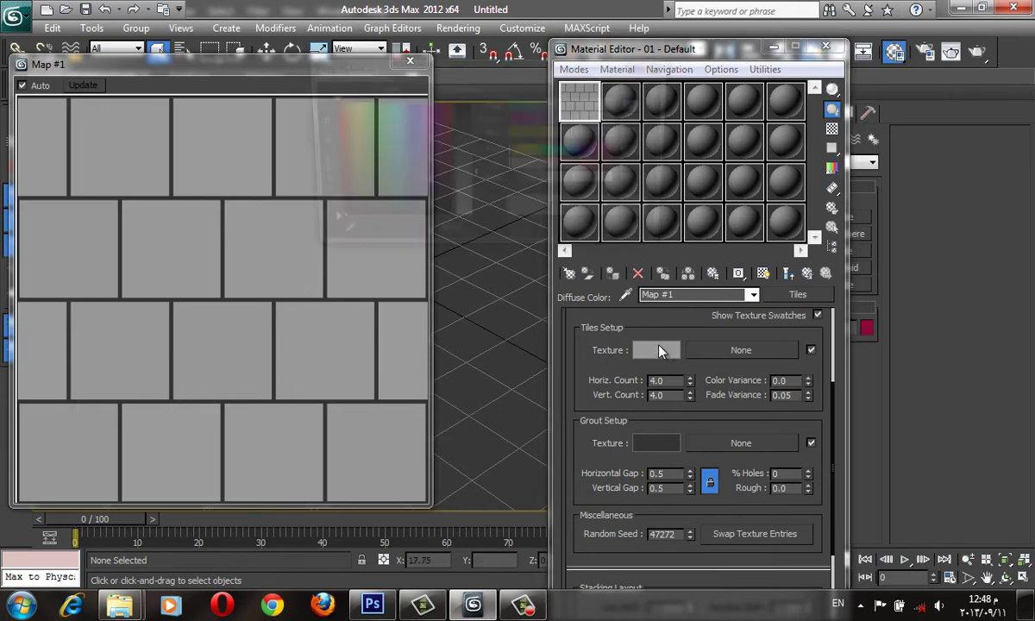
pyautogui.moveTo(411, 143); pyautogui.dragTo(470, 112)
pyautogui.moveTo(438, 157)
pyautogui.mouseDown()
pyautogui.moveTo(437, 189)
pyautogui.moveTo(447, 162)
pyautogui.mouseUp()
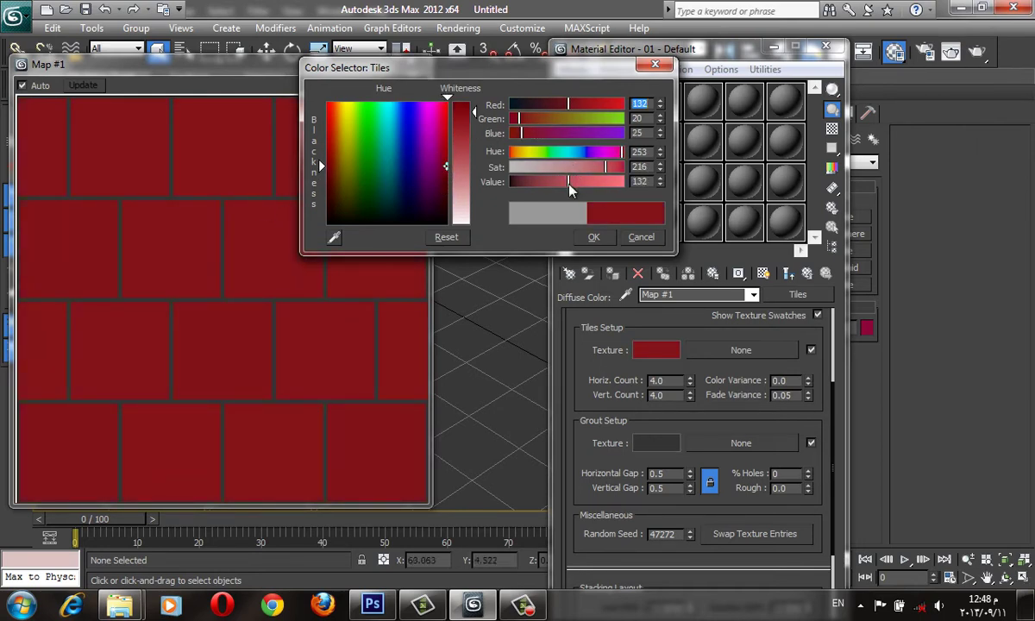
pyautogui.moveTo(569, 104); pyautogui.dragTo(559, 104)
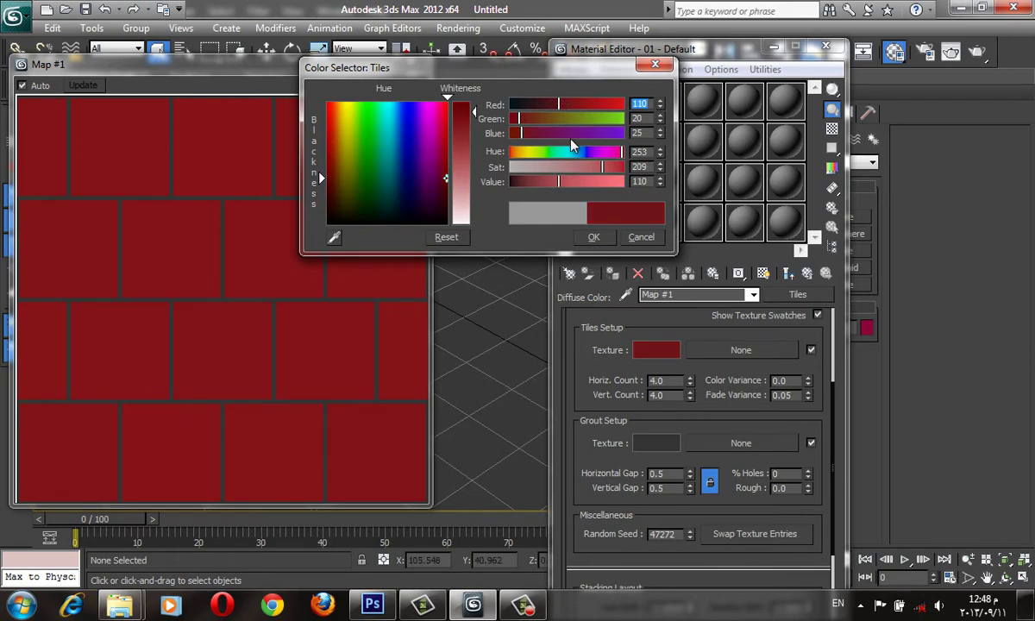
pyautogui.click(592, 237)
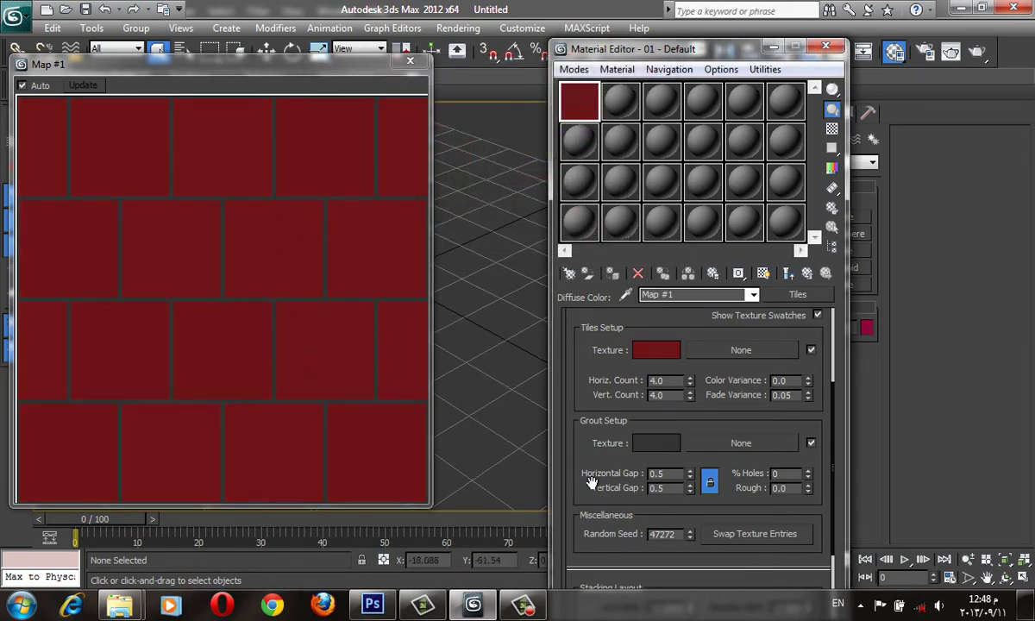
# Lighten the grout's texture color to a light grey
pyautogui.moveTo(596, 454); pyautogui.dragTo(595, 448)
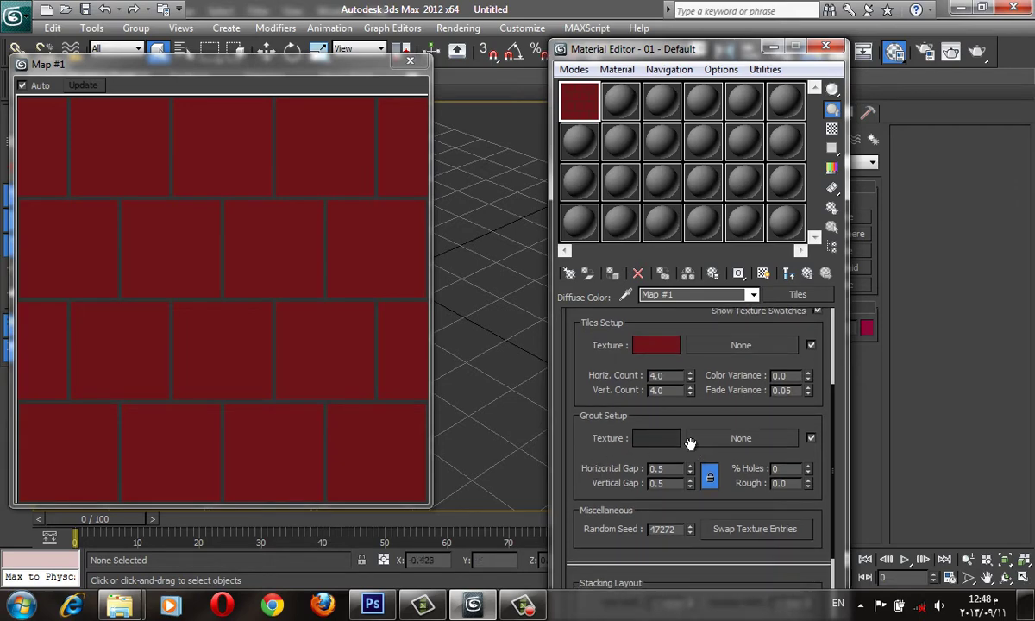
pyautogui.click(660, 440)
pyautogui.moveTo(465, 105); pyautogui.dragTo(471, 180)
pyautogui.click(603, 239)
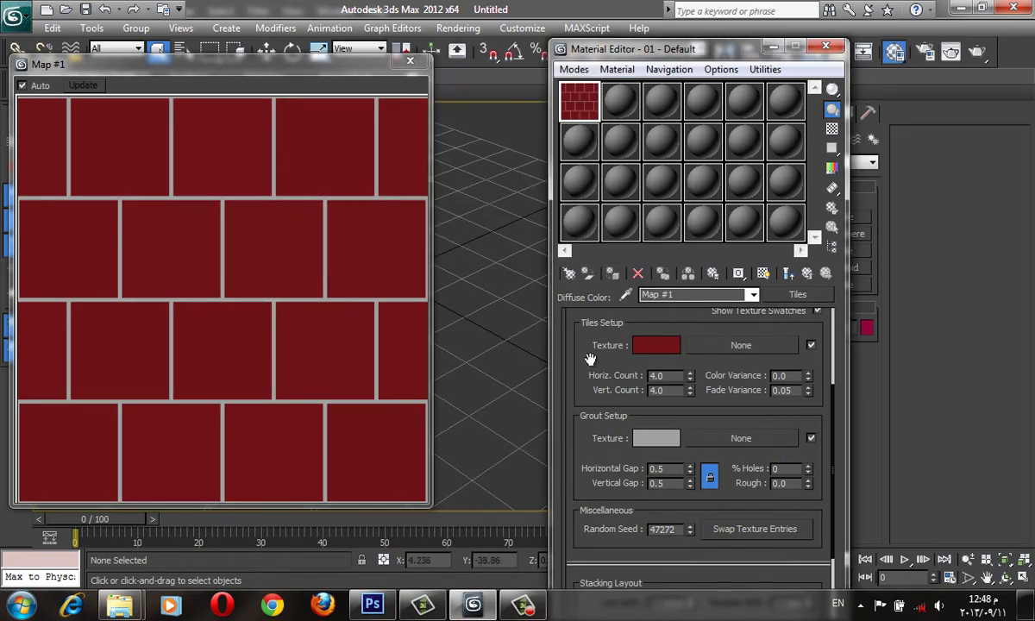
# Try a horizontal count of 12 for the tiles
pyautogui.scroll(1, 594, 385)
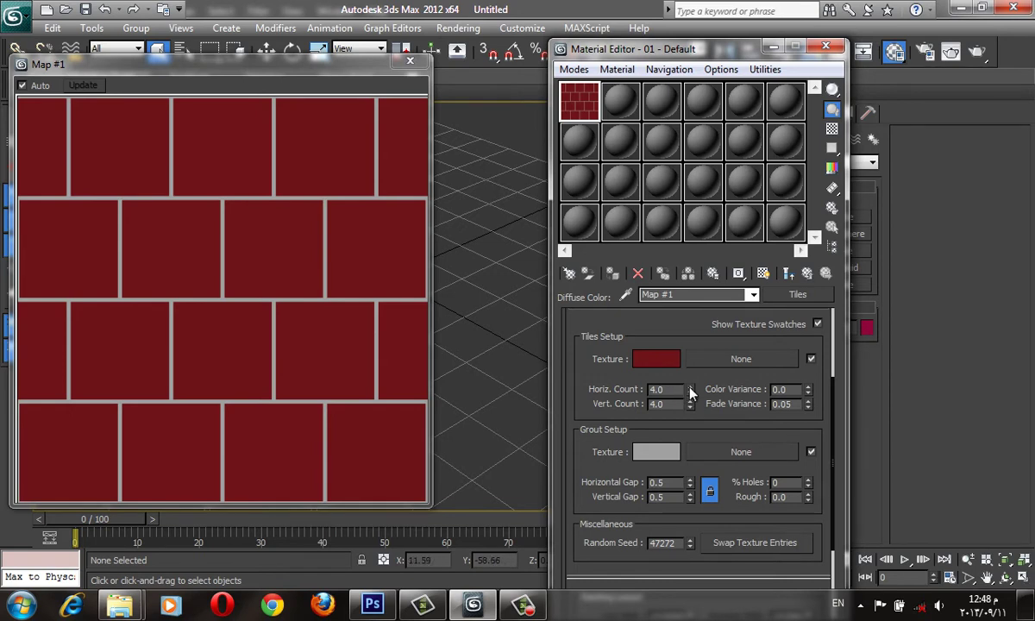
pyautogui.doubleClick(660, 390)
pyautogui.rightClick(653, 393)
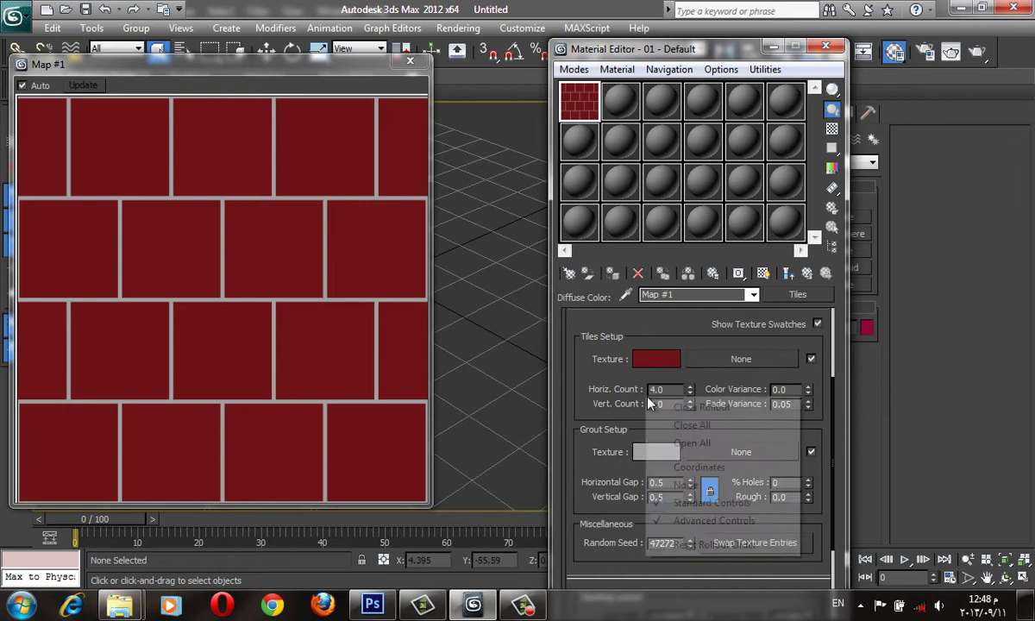
pyautogui.click(668, 389)
pyautogui.doubleClick(670, 388)
pyautogui.write('12')
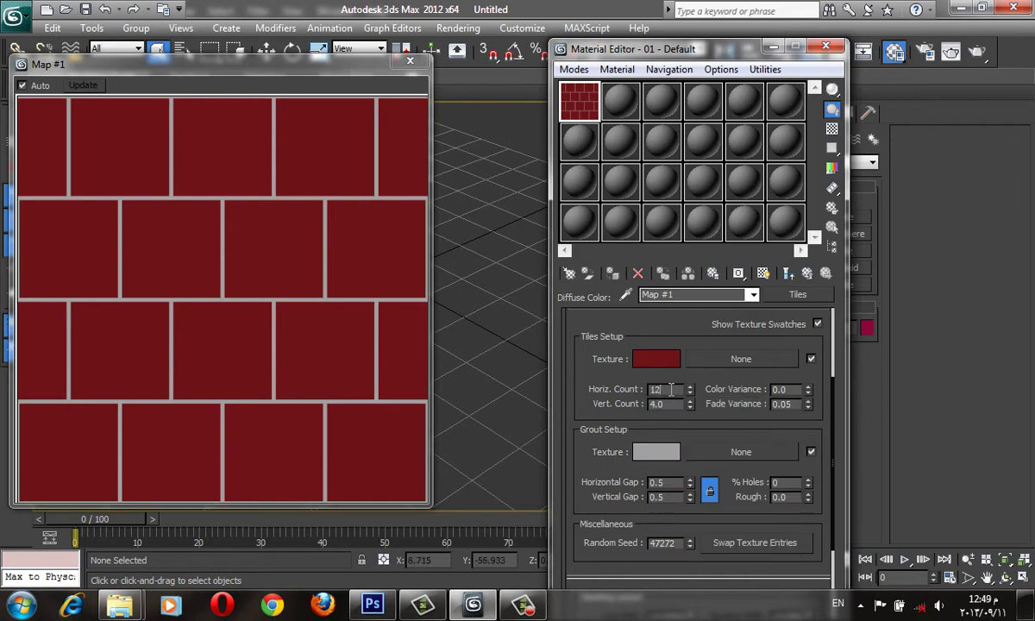
pyautogui.press('Return')
# Set the vertical count of the tiles to 12
pyautogui.click(675, 403)
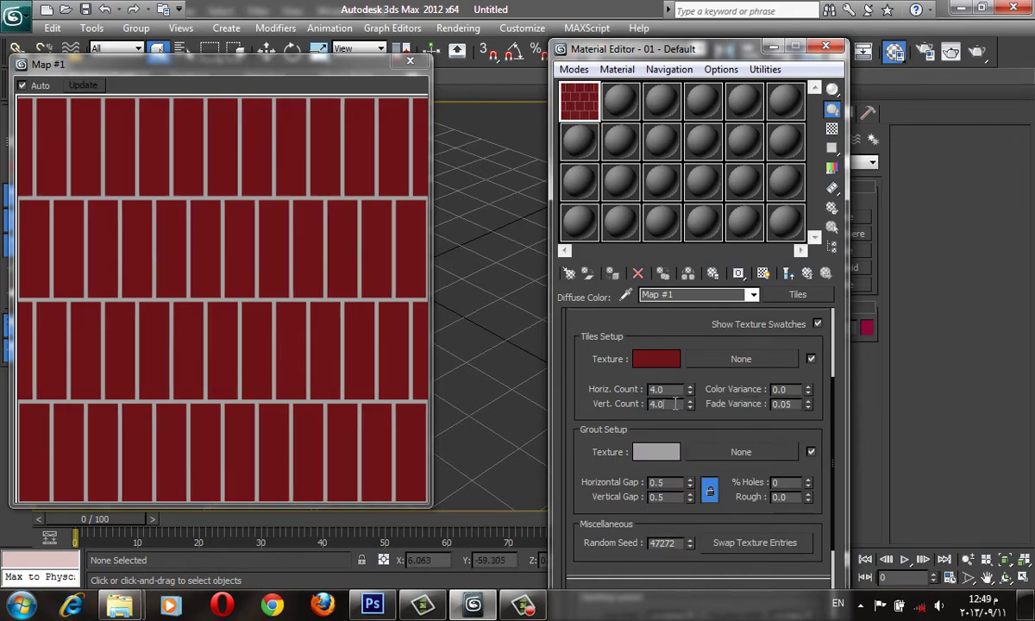
pyautogui.press('BackSpace')
pyautogui.press('BackSpace')
pyautogui.press('BackSpace')
pyautogui.write('12')
pyautogui.press('Return')
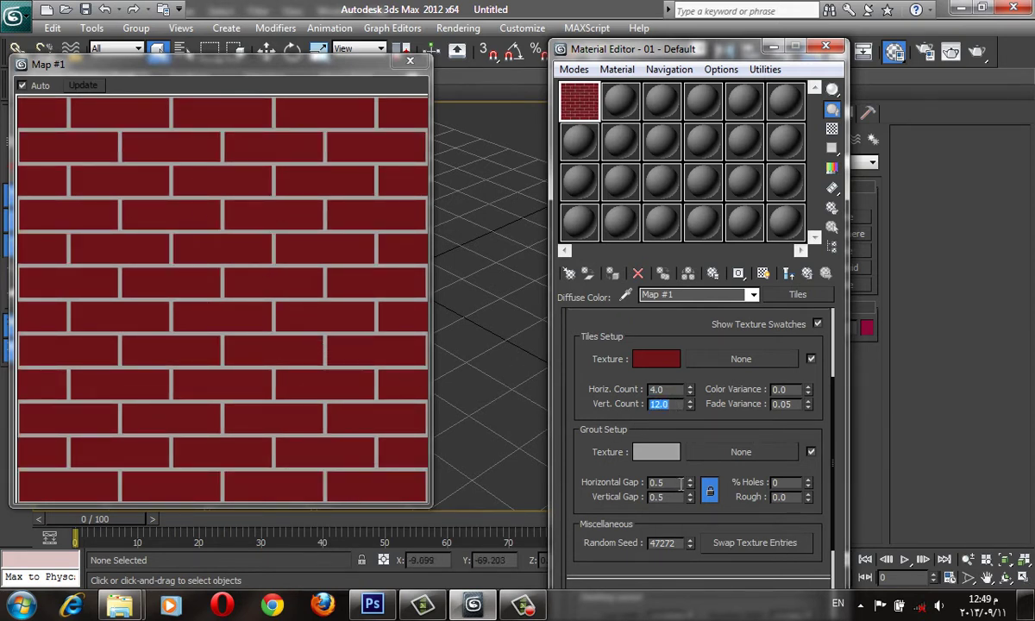
# Reduce the linked horizontal and vertical grout gaps to 0.2 and raise the tiles' color variance to 0.8
pyautogui.moveTo(641, 435); pyautogui.dragTo(637, 419)
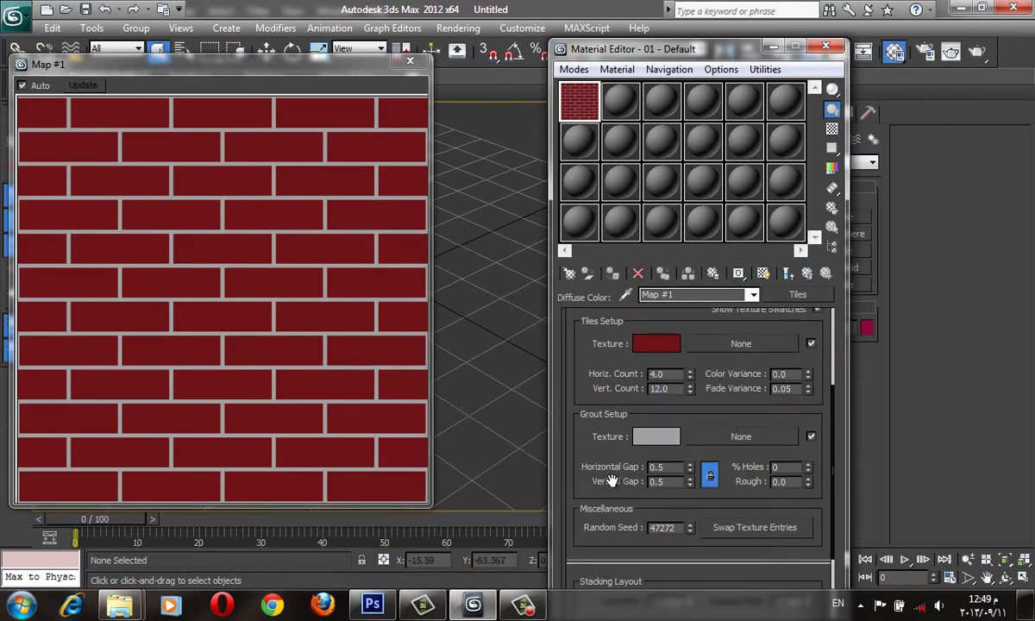
pyautogui.click(689, 474)
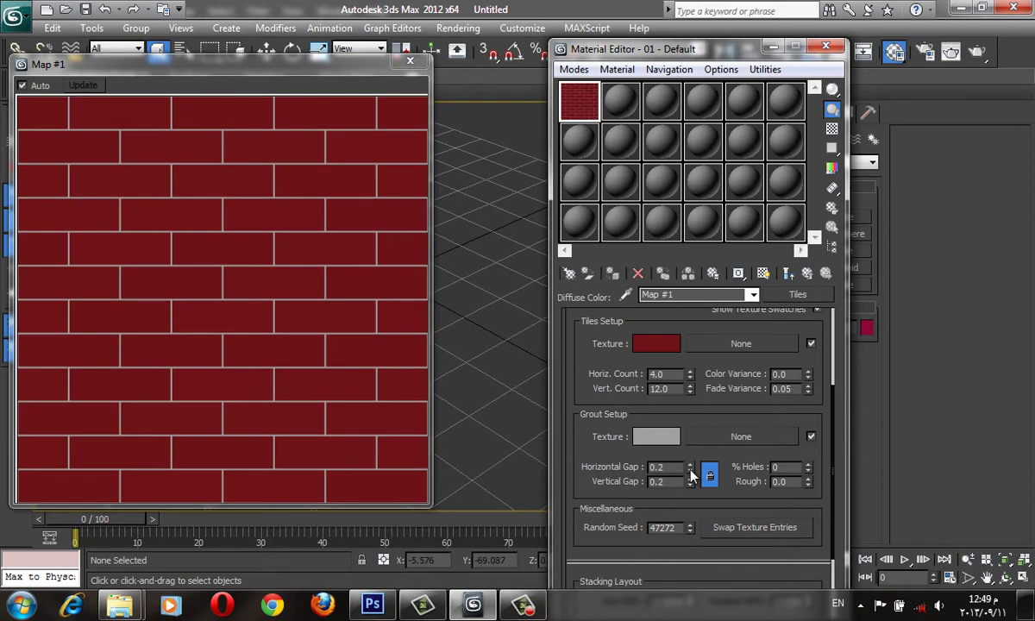
pyautogui.moveTo(604, 446); pyautogui.dragTo(609, 469)
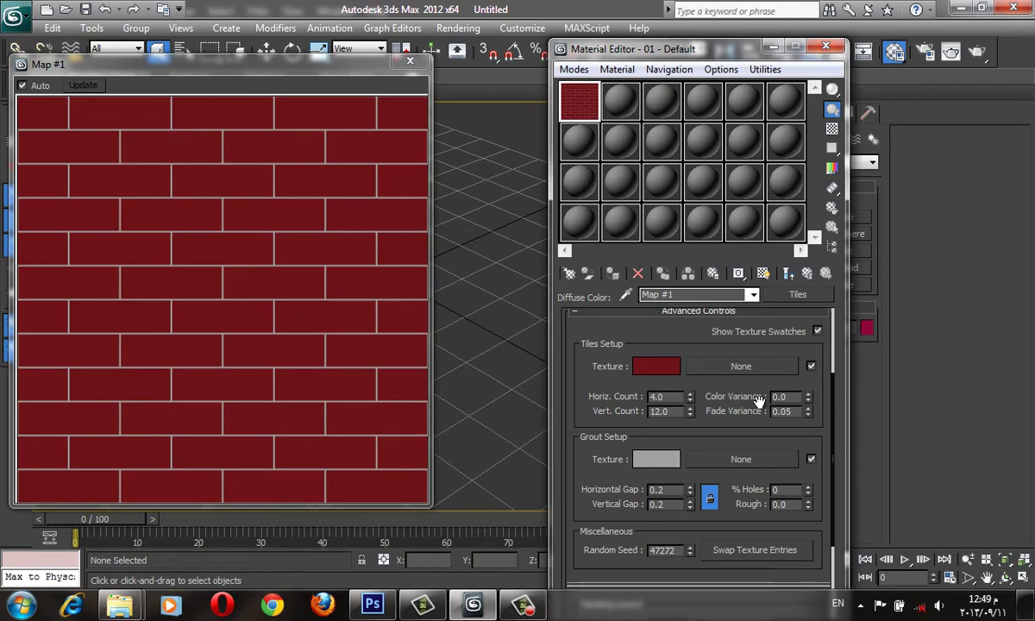
pyautogui.moveTo(289, 60); pyautogui.dragTo(358, 77)
pyautogui.click(808, 393)
pyautogui.click(808, 393)
pyautogui.click(808, 393)
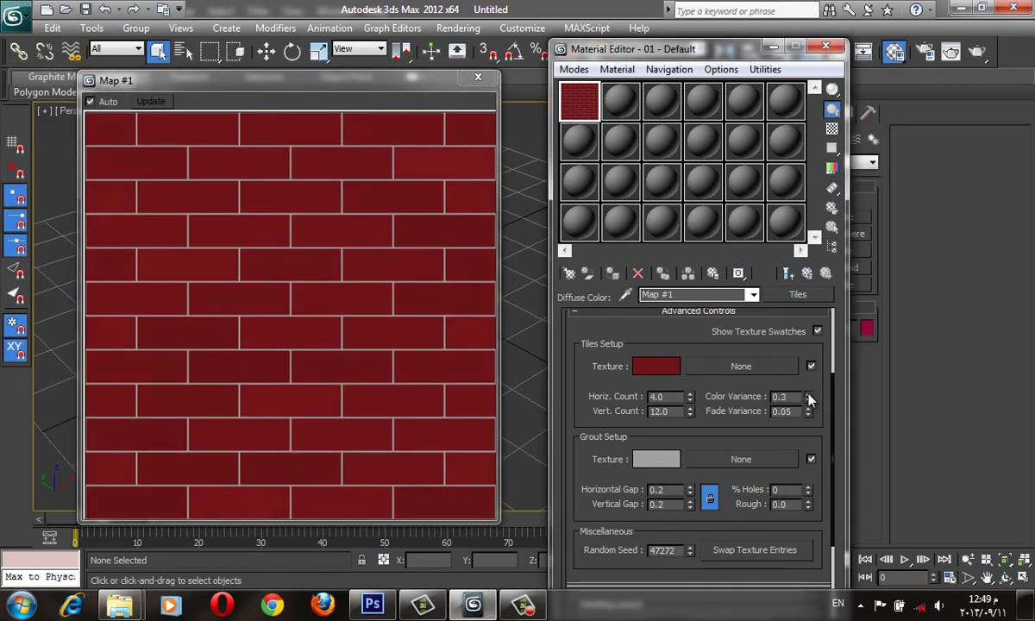
pyautogui.click(808, 393)
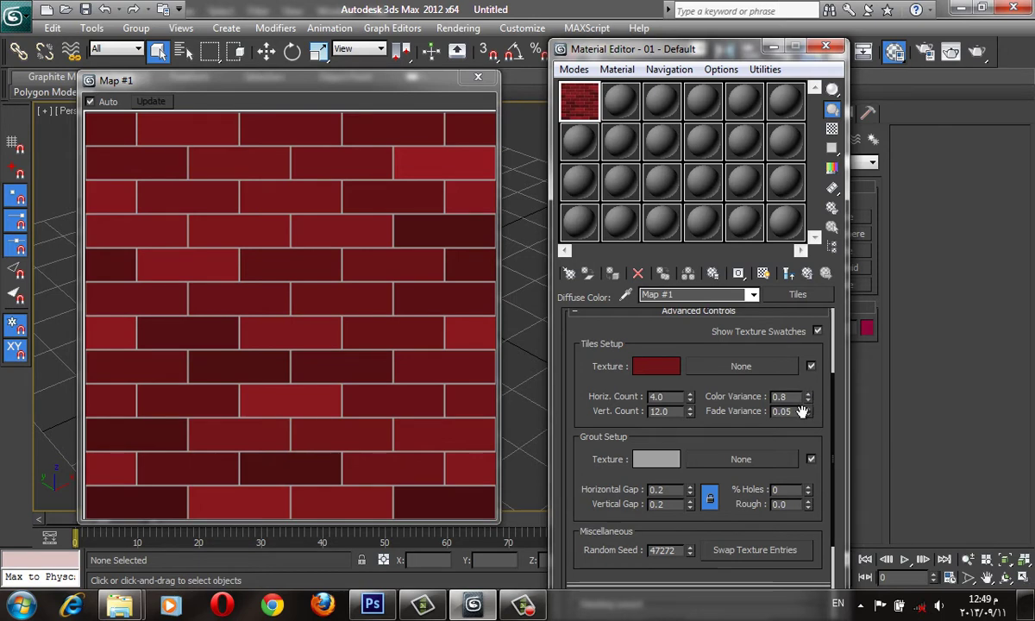
# Try unlinked grout gaps by reducing the horizontal gap to 0.0, restoring it to 0.2 and linking the gaps again
pyautogui.scroll(-2, 744, 436)
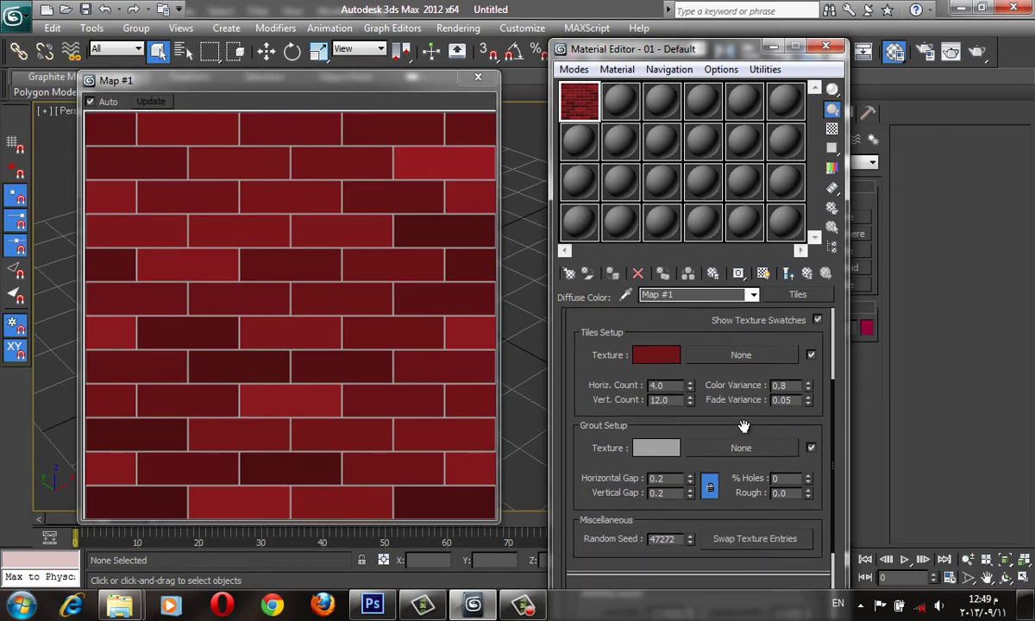
pyautogui.click(709, 481)
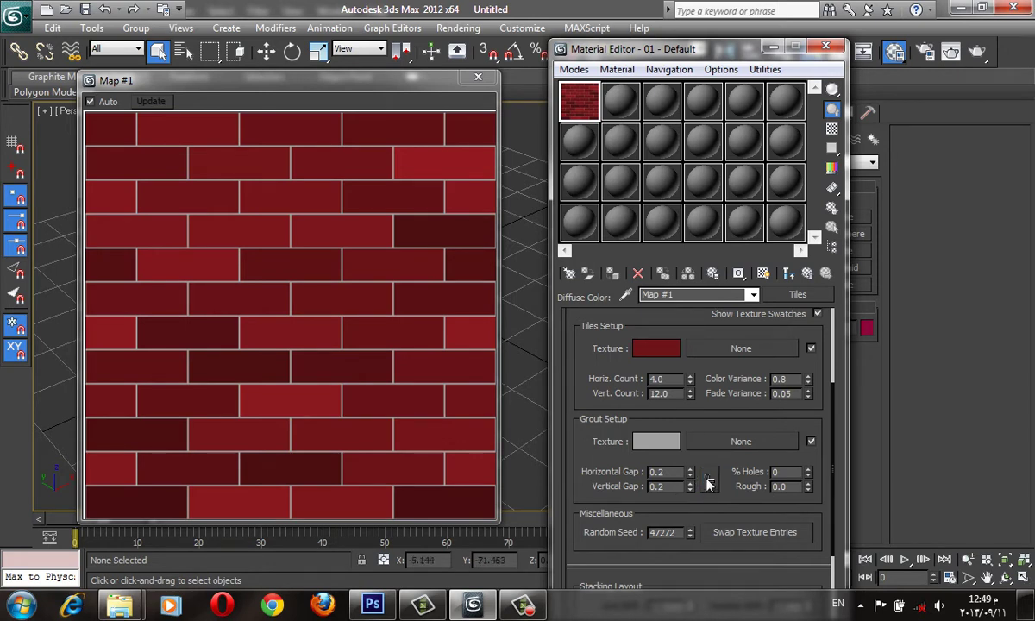
pyautogui.click(690, 490)
pyautogui.click(689, 475)
pyautogui.click(690, 476)
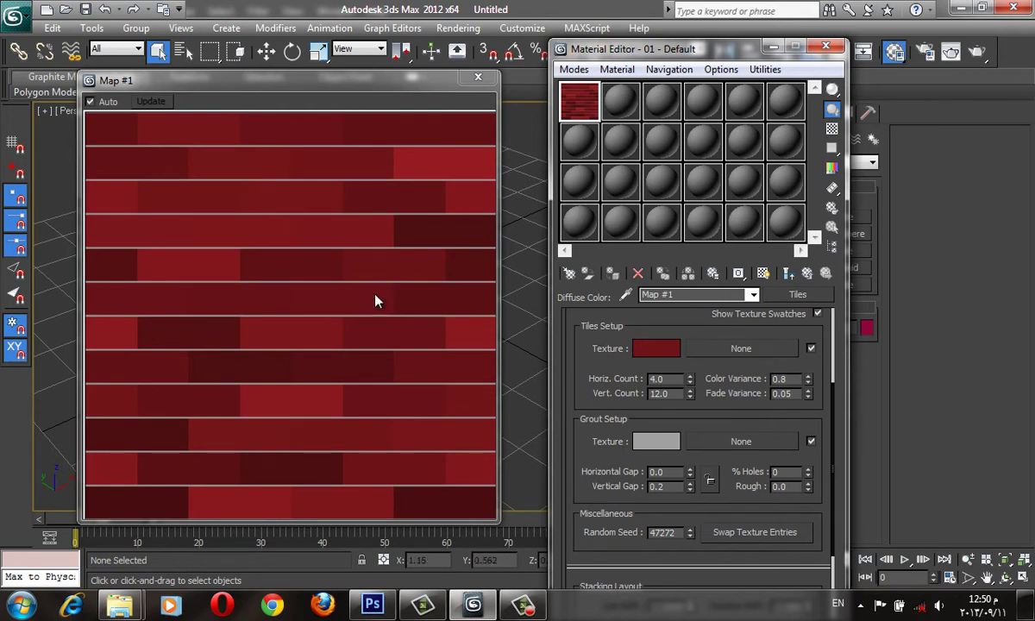
pyautogui.click(690, 468)
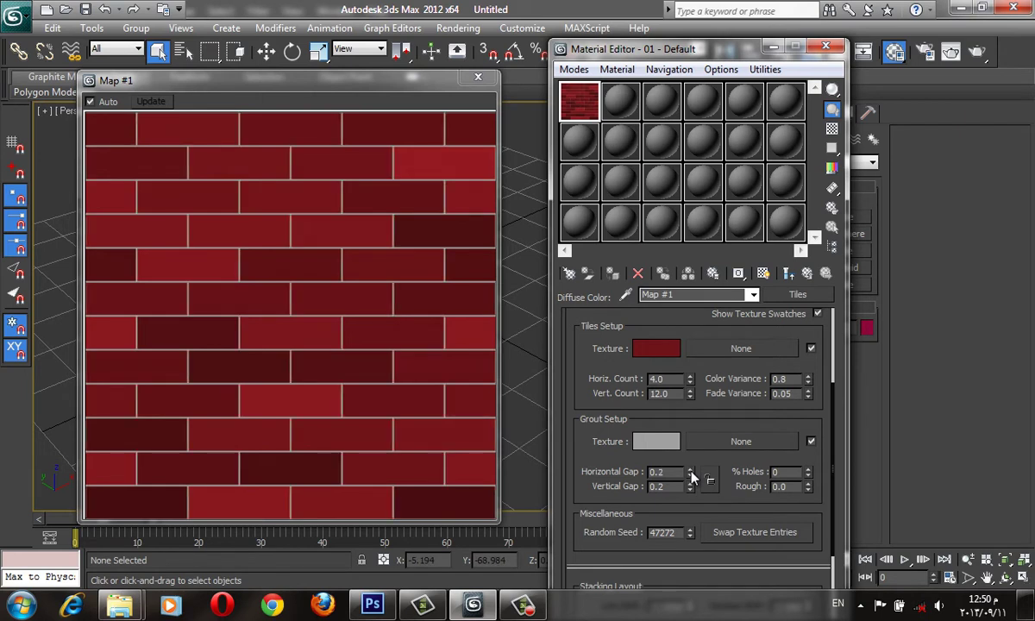
pyautogui.click(709, 480)
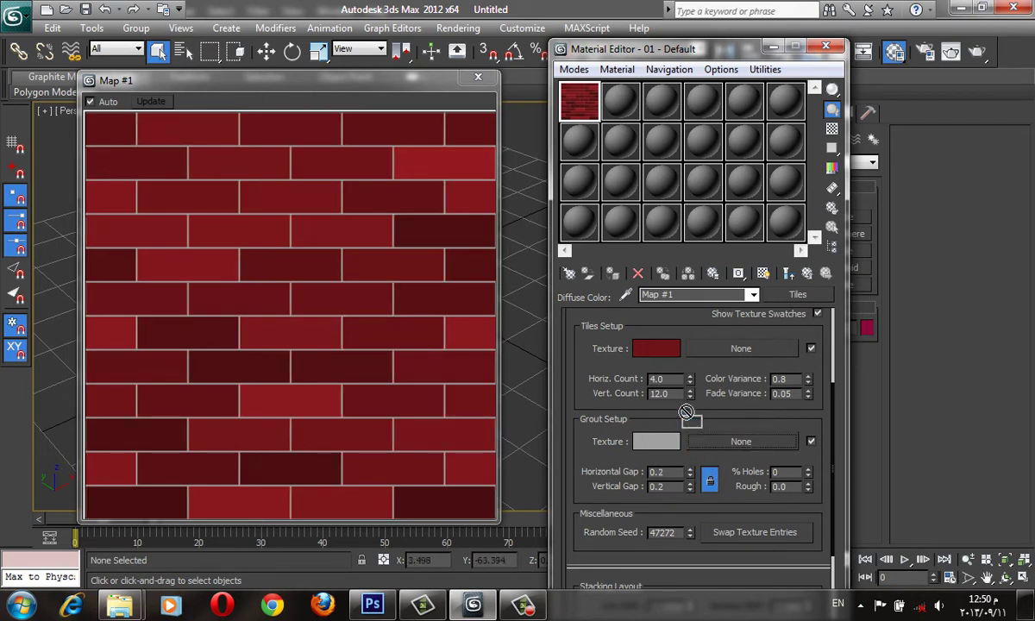
# Try a hole percentage of 3 and a roughness of up to 3.0 for the grout, resetting the holes to 0
pyautogui.scroll(-1, 705, 413)
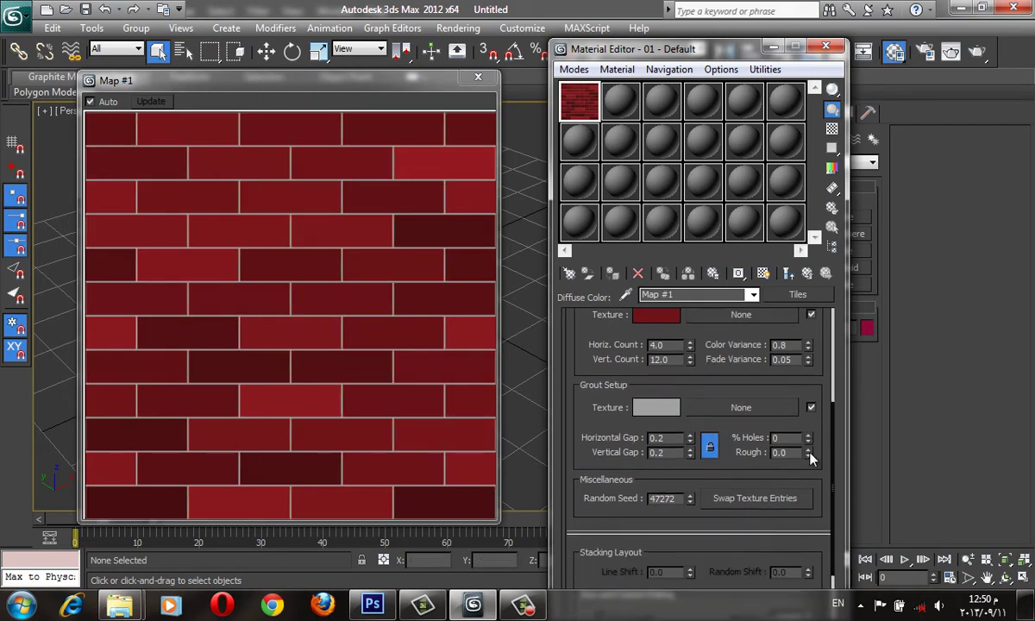
pyautogui.click(807, 435)
pyautogui.click(808, 435)
pyautogui.click(808, 435)
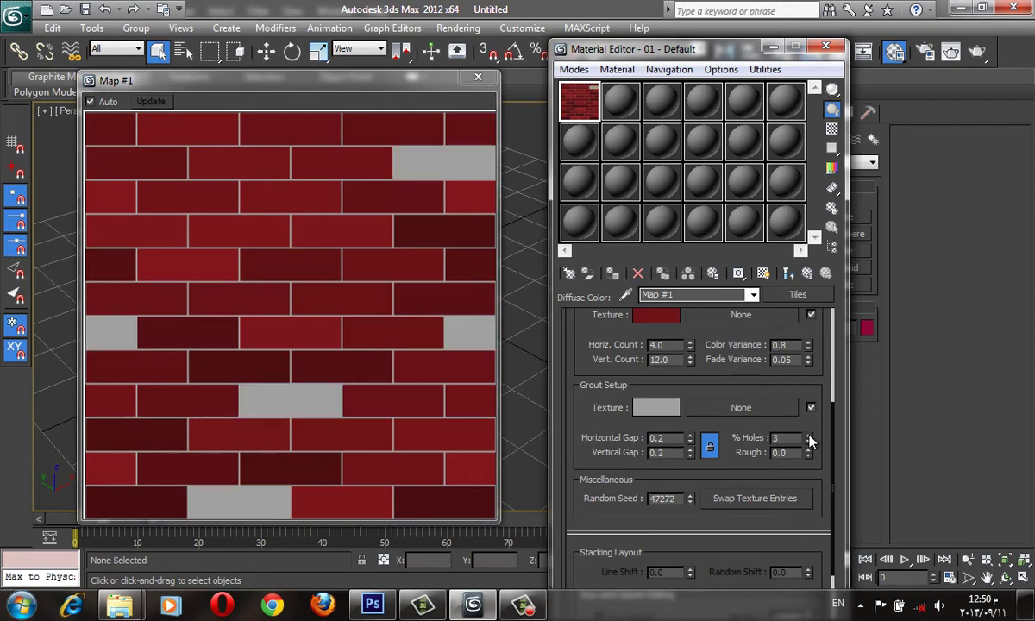
pyautogui.click(808, 442)
pyautogui.click(807, 435)
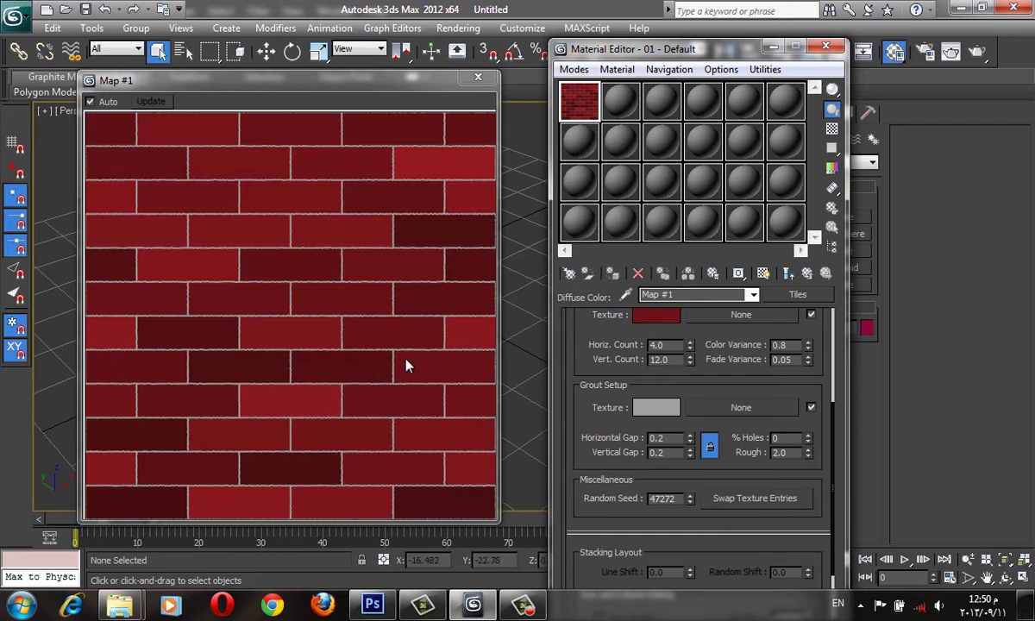
pyautogui.click(808, 450)
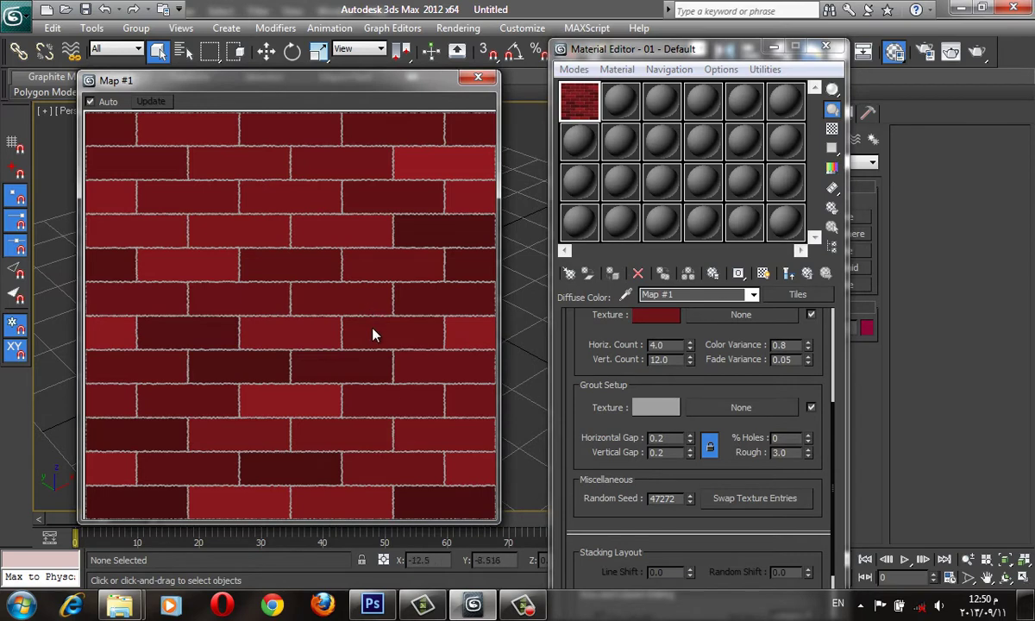
pyautogui.moveTo(624, 478); pyautogui.dragTo(603, 492)
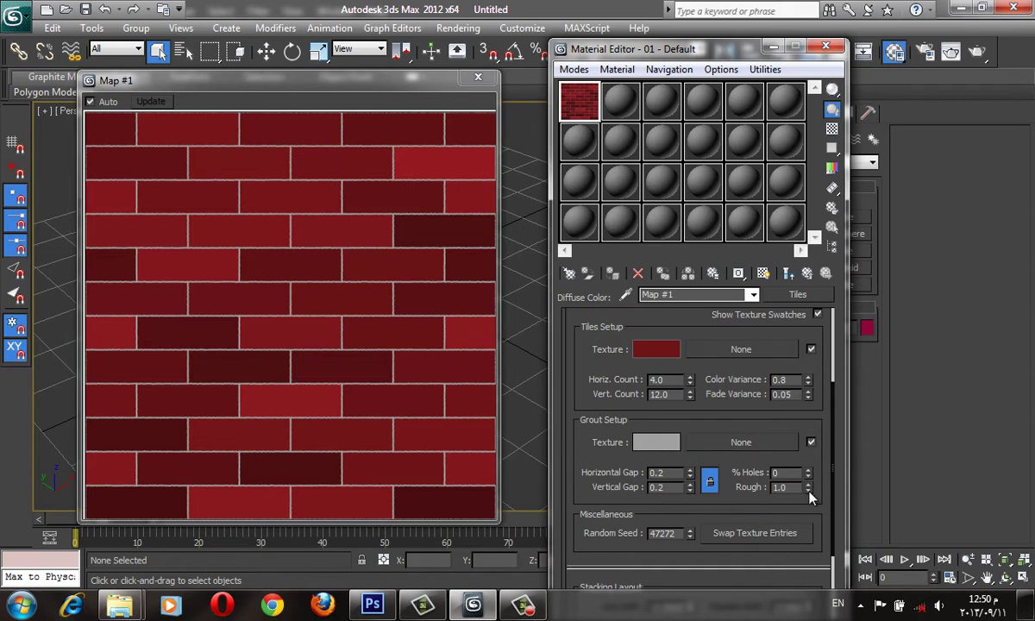
# Try the noise distortion on the Tiles map, turning it on and off again
pyautogui.scroll(5, 775, 445)
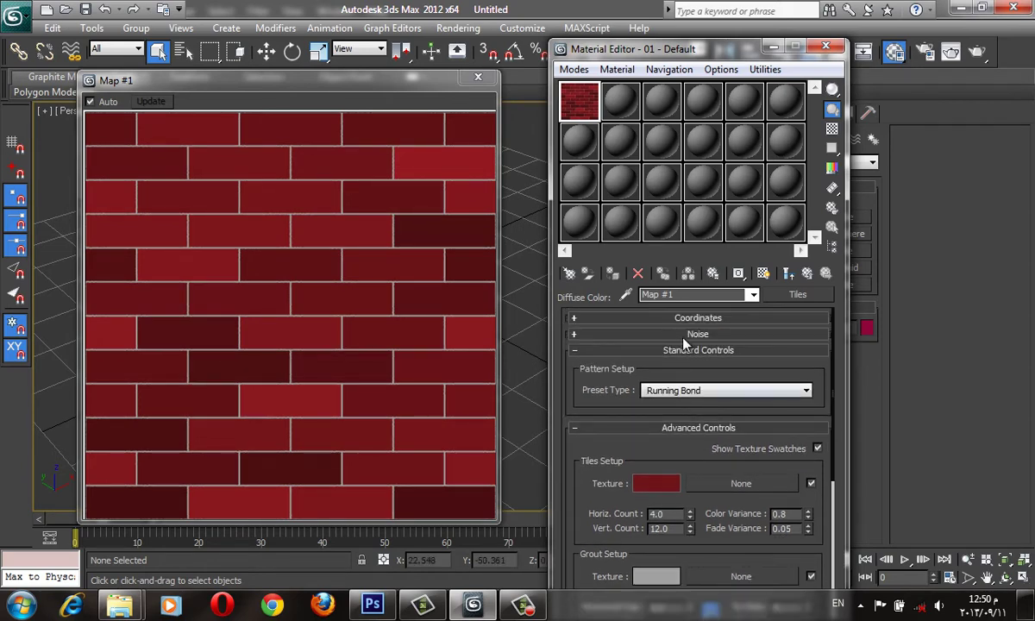
pyautogui.click(662, 334)
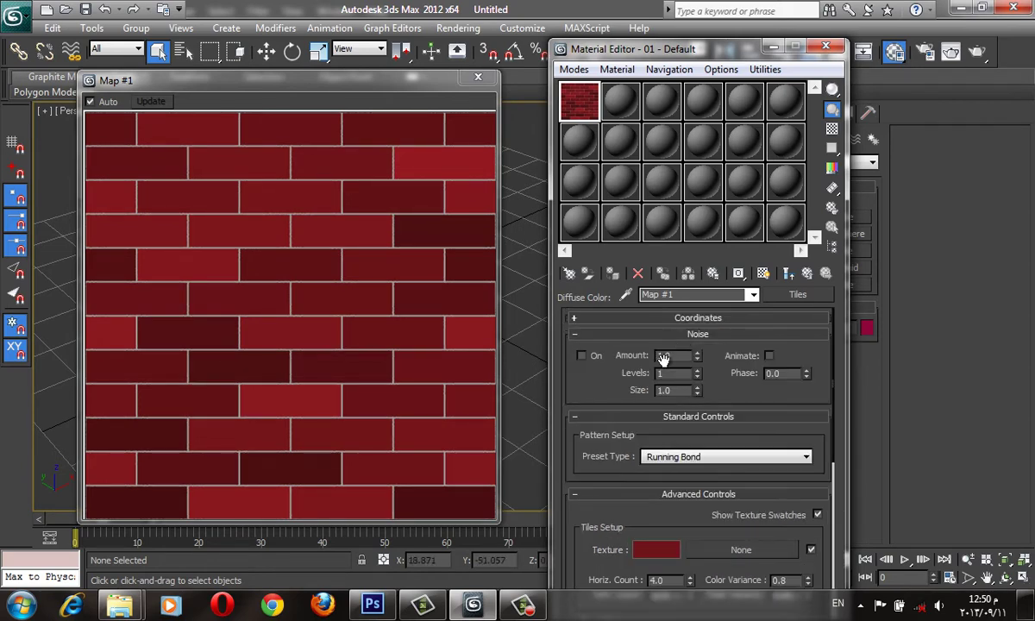
pyautogui.click(581, 356)
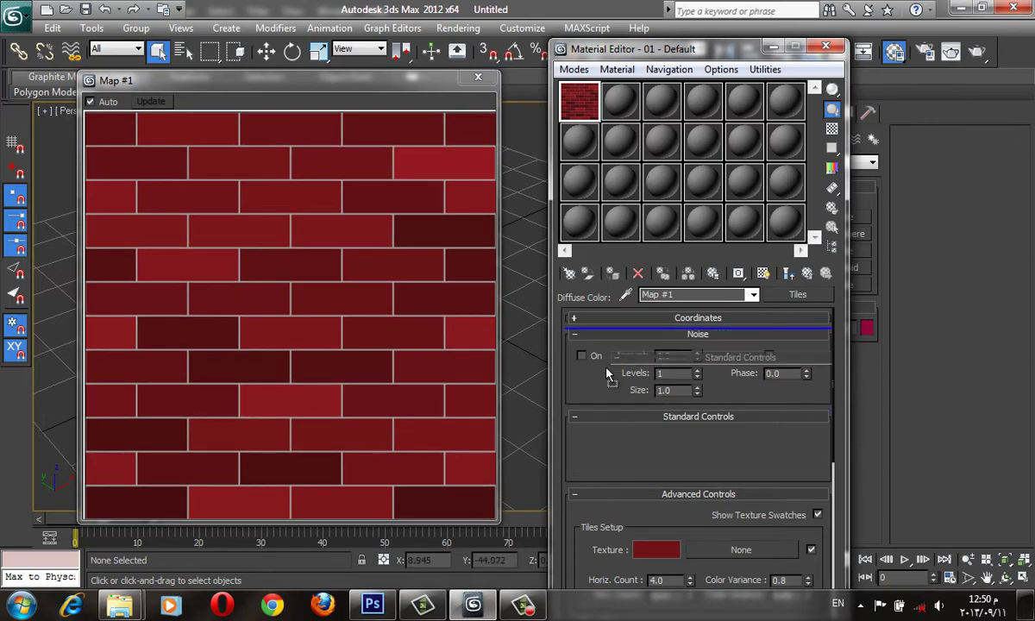
# Move the enlarged map preview and the Material Editor aside to uncover the standard primitive types
pyautogui.scroll(-4, 604, 392)
pyautogui.scroll(-4, 490, 398)
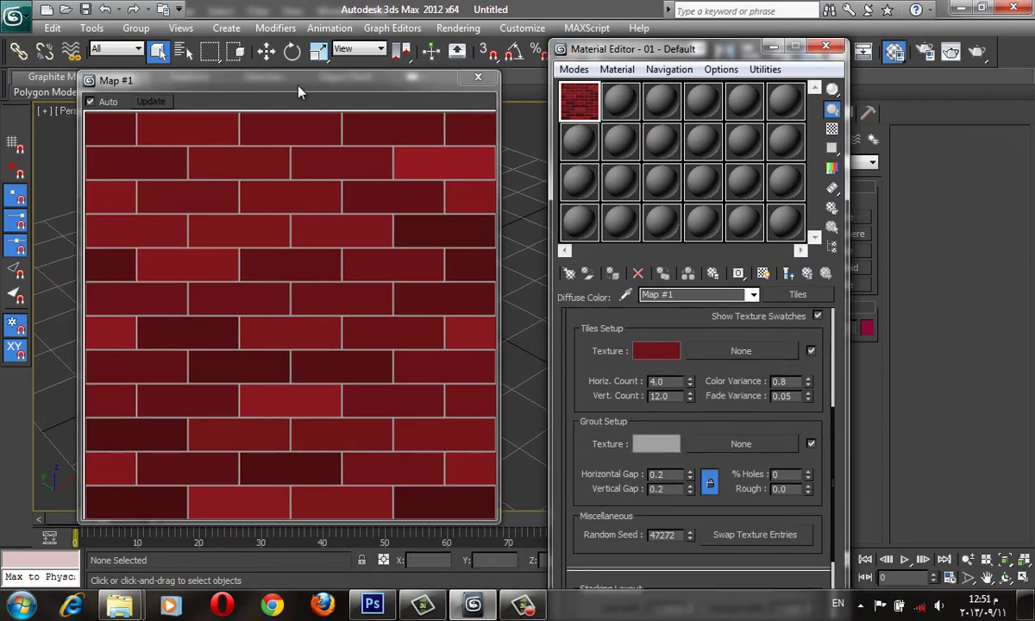
pyautogui.moveTo(279, 79); pyautogui.dragTo(327, 80)
pyautogui.moveTo(682, 51); pyautogui.dragTo(815, 278)
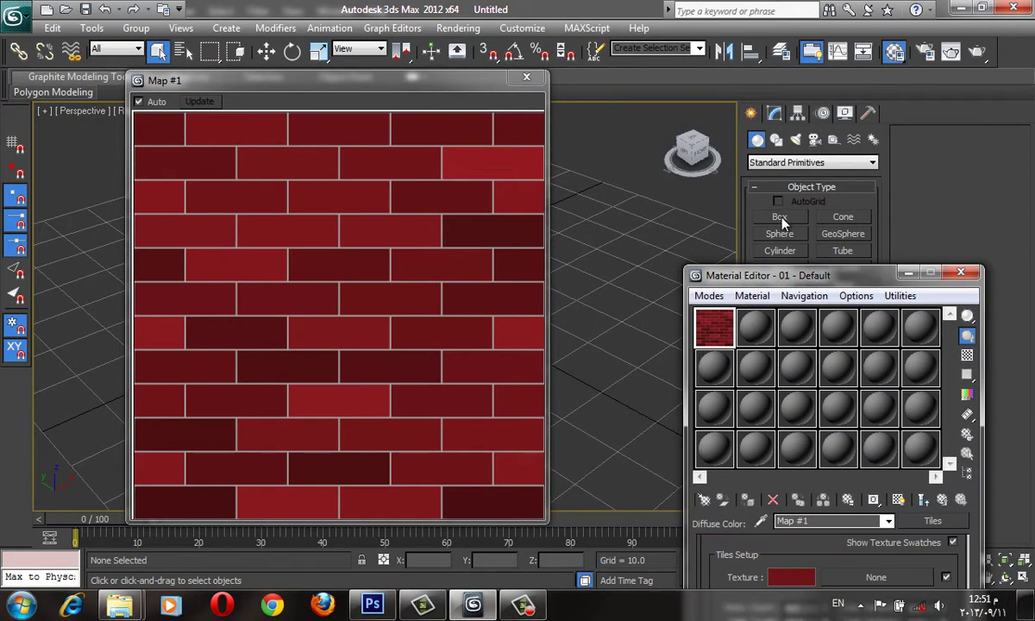
# Create a thin upright box as a wall, about 84 wide, 10 long and 51 high, in the Perspective view
pyautogui.click(780, 216)
pyautogui.moveTo(410, 80); pyautogui.dragTo(160, 93)
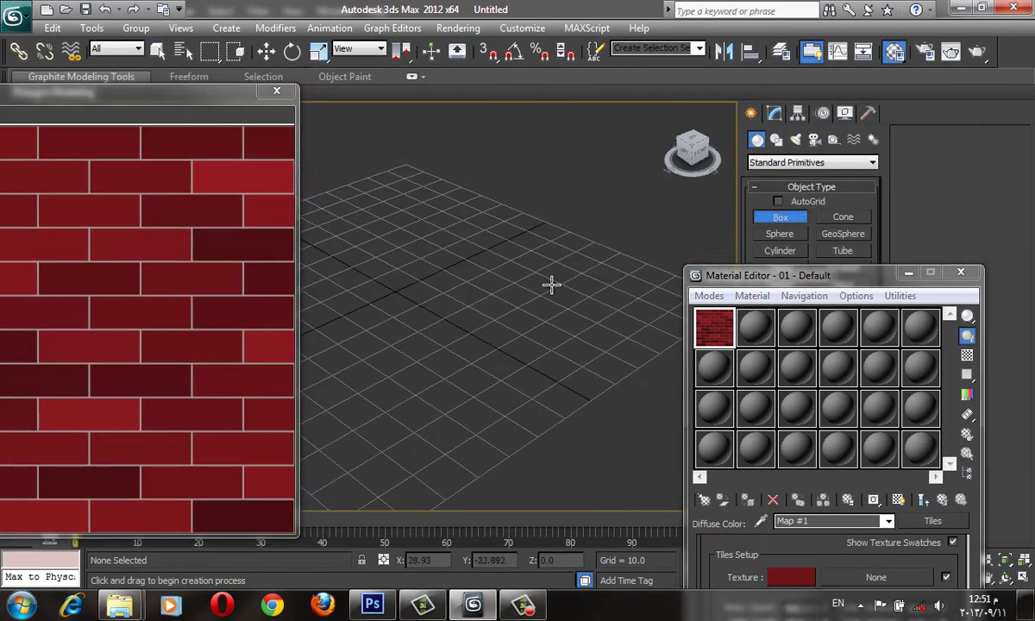
pyautogui.moveTo(549, 283); pyautogui.dragTo(398, 388)
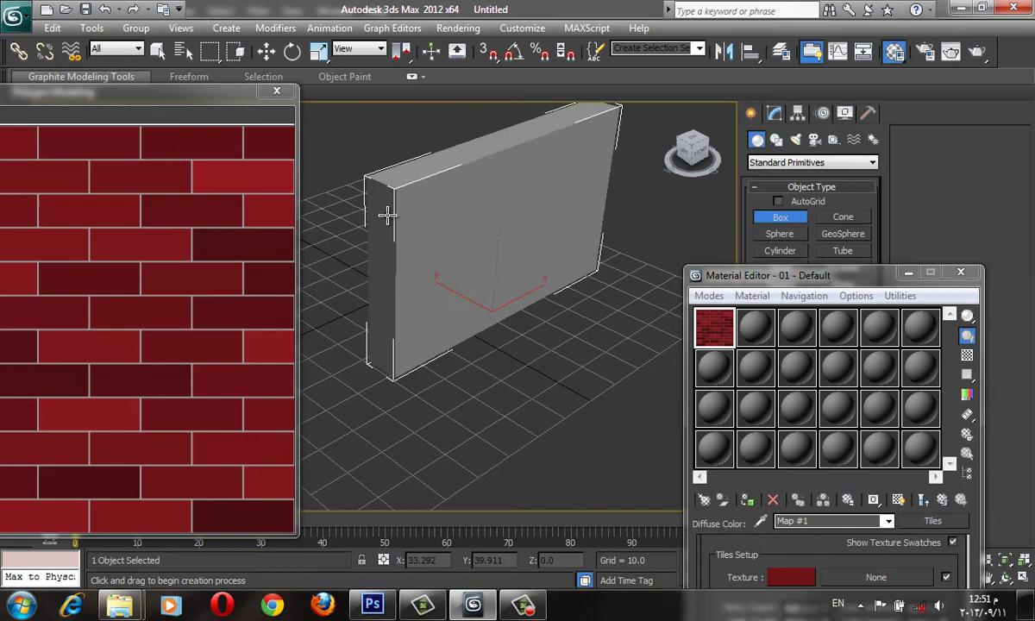
# Assign the brick material to the box, show its map in the viewport and inspect the wall from the front and in perspective
pyautogui.click(747, 499)
pyautogui.click(897, 499)
pyautogui.moveTo(569, 327); pyautogui.dragTo(514, 337, button='middle')
pyautogui.scroll(-4, 514, 337)
pyautogui.moveTo(392, 338); pyautogui.dragTo(450, 381, button='middle')
pyautogui.press('f')
pyautogui.scroll(-4, 450, 383)
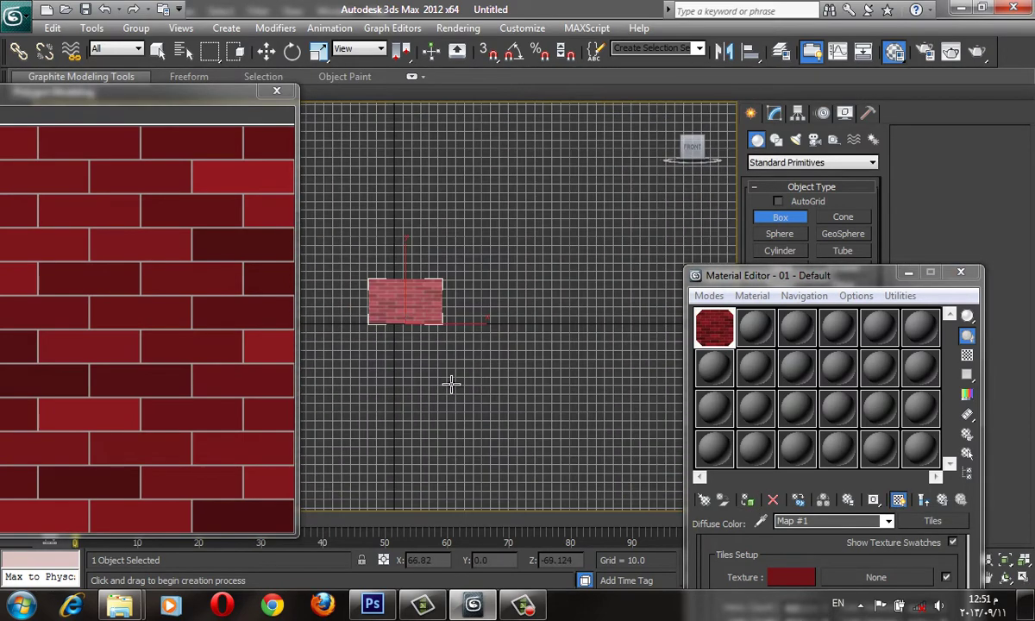
pyautogui.press('p')
pyautogui.press('z')
pyautogui.keyDown('alt'); pyautogui.moveTo(542, 314); pyautogui.dragTo(595, 343, button='middle'); pyautogui.keyUp('alt')
# Add a UVW Map modifier to the brick wall box
pyautogui.click(774, 113)
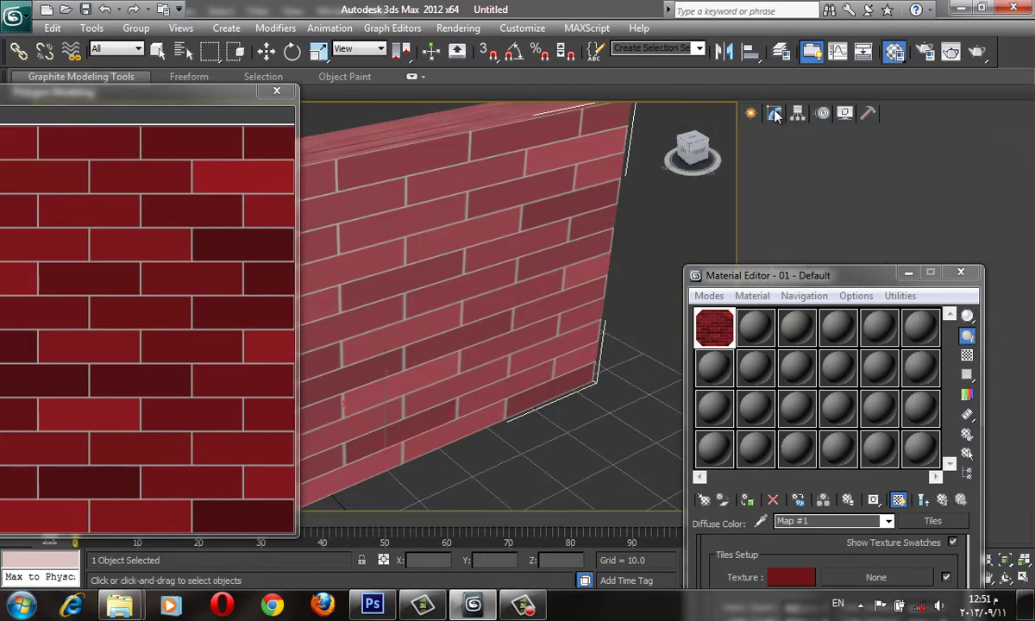
pyautogui.press('m')
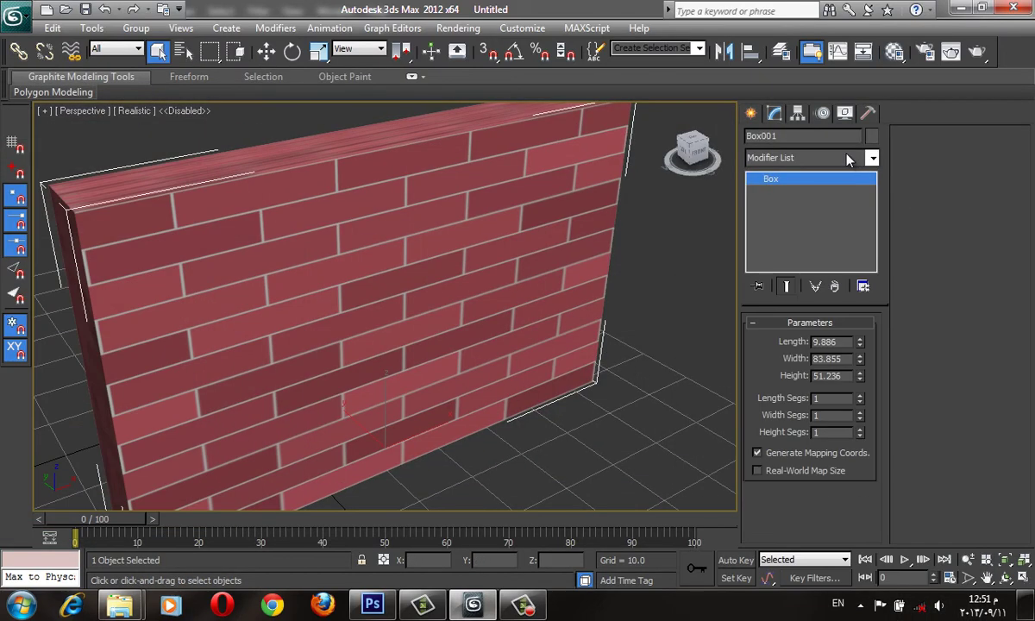
pyautogui.click(848, 158)
pyautogui.press('u')
pyautogui.press('u')
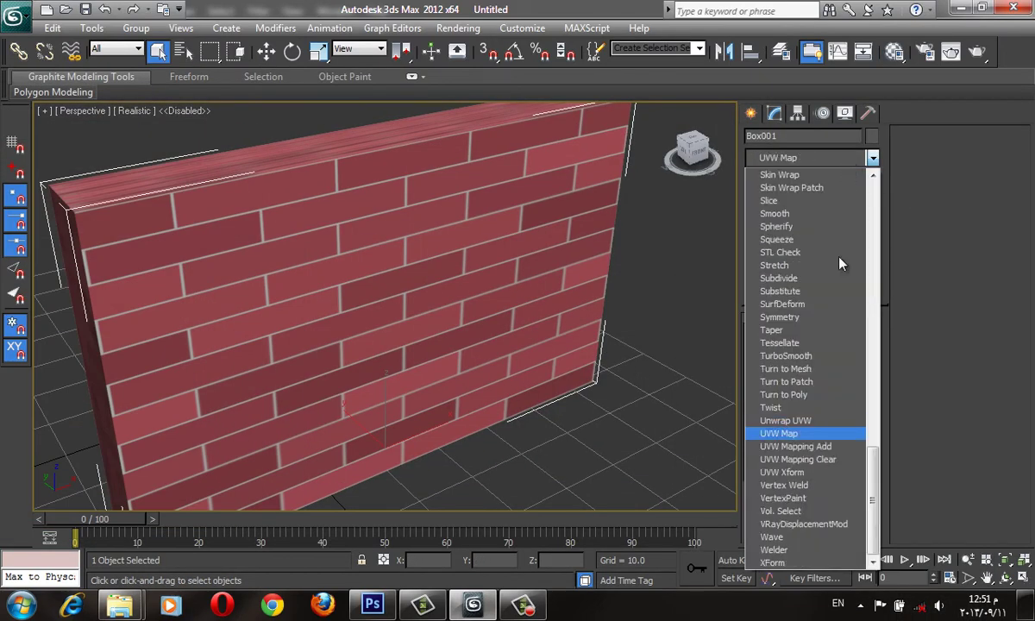
pyautogui.click(806, 433)
# Give the wall's UVW Map modifier Box mapping with length, width and height of 50
pyautogui.doubleClick(803, 464)
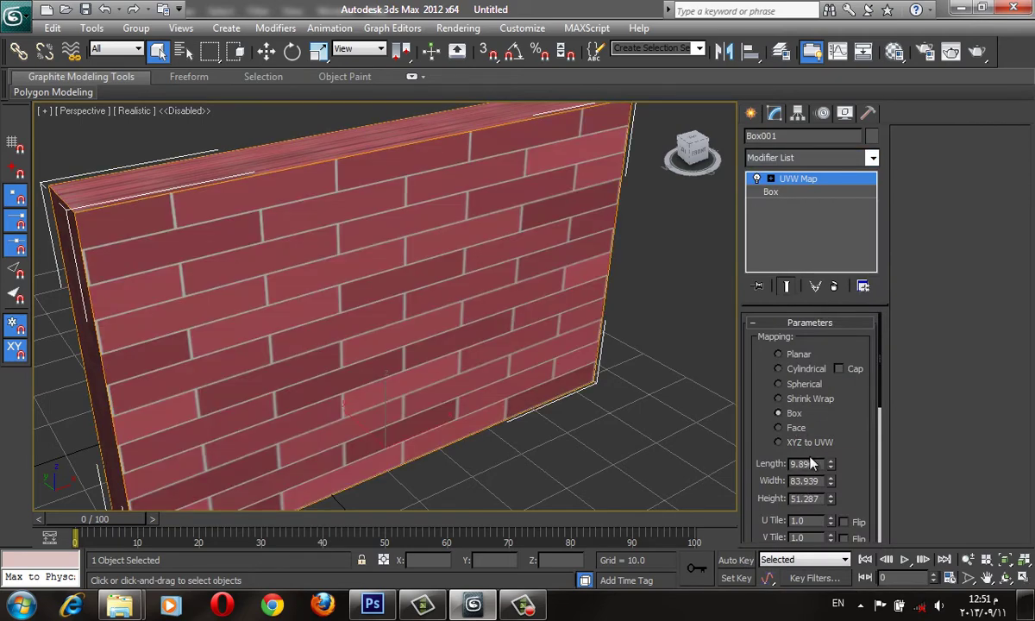
pyautogui.write('50.')
pyautogui.press('Tab')
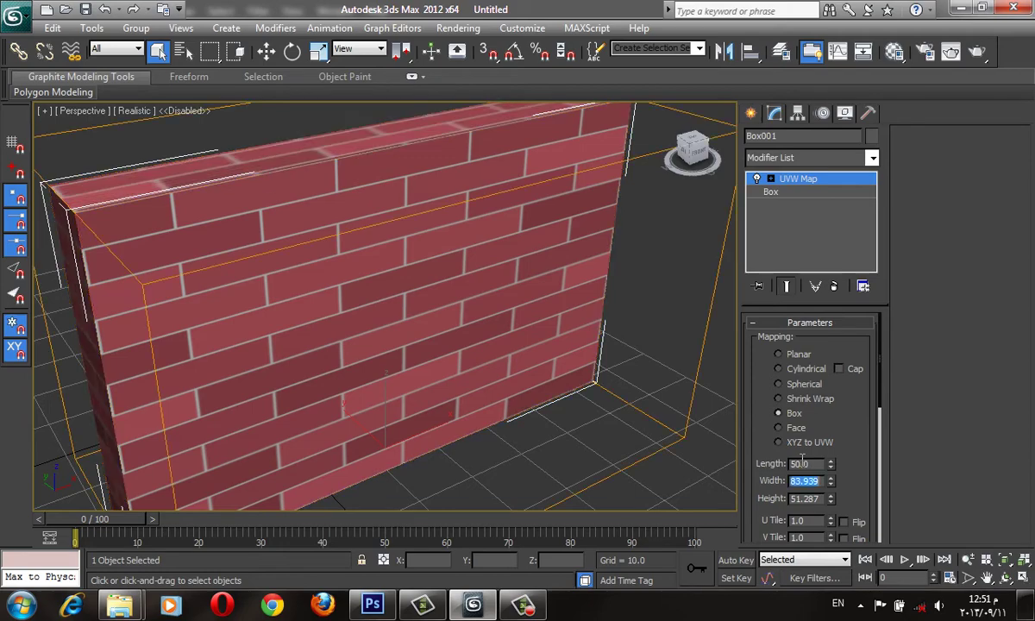
pyautogui.write('50')
pyautogui.press('Tab')
pyautogui.write('50')
pyautogui.press('Tab')
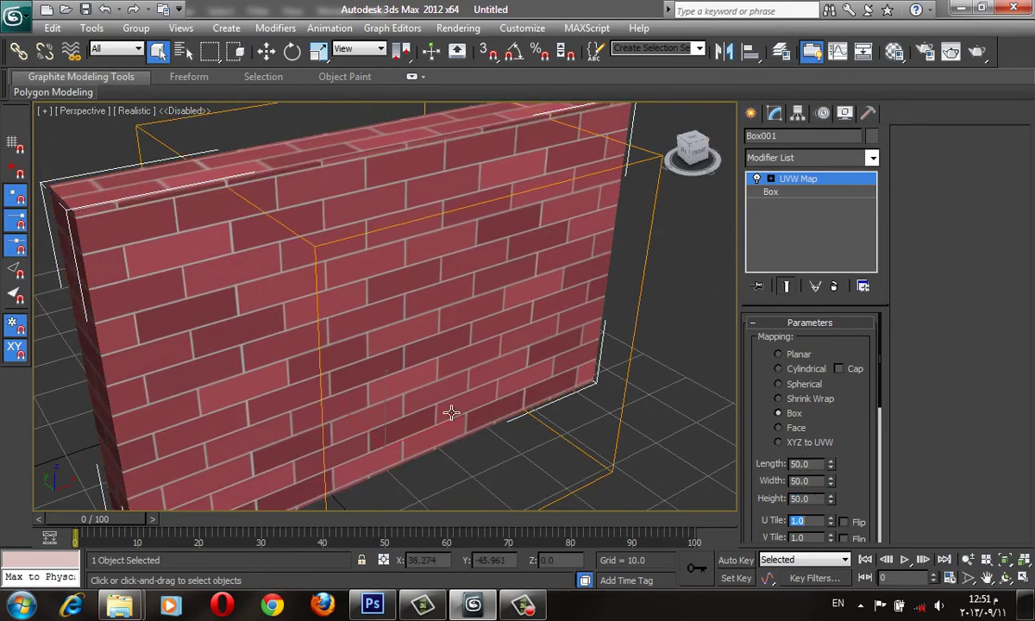
pyautogui.keyDown('alt'); pyautogui.moveTo(423, 388); pyautogui.dragTo(489, 321, button='middle'); pyautogui.keyUp('alt')
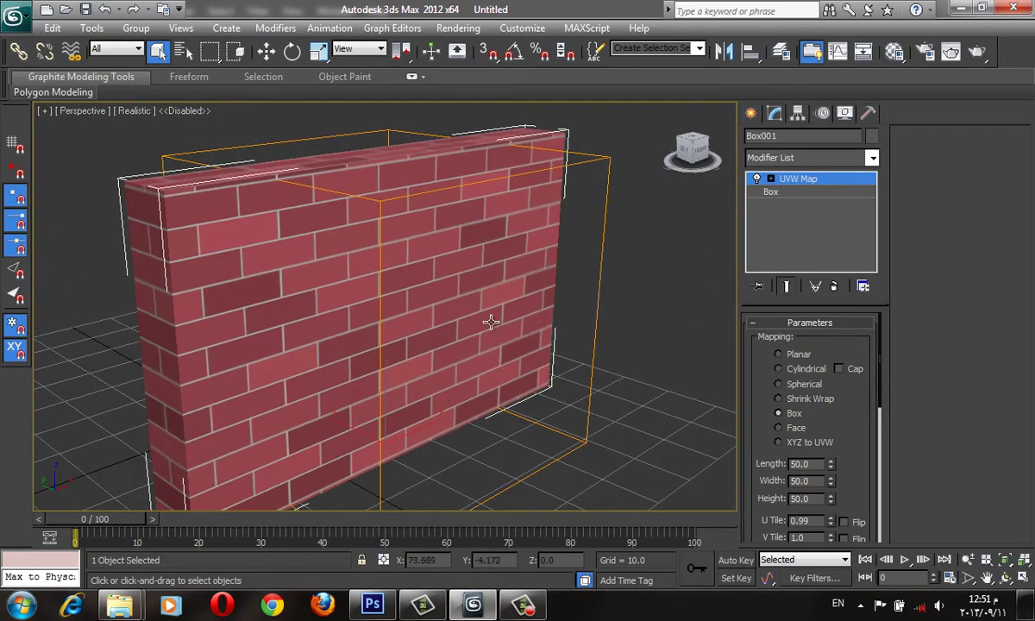
# Deselect the wall and duplicate the material's Diffuse Color Tiles map into its Bump slot using the Copy method
pyautogui.click(751, 114)
pyautogui.click(683, 244)
pyautogui.press('m')
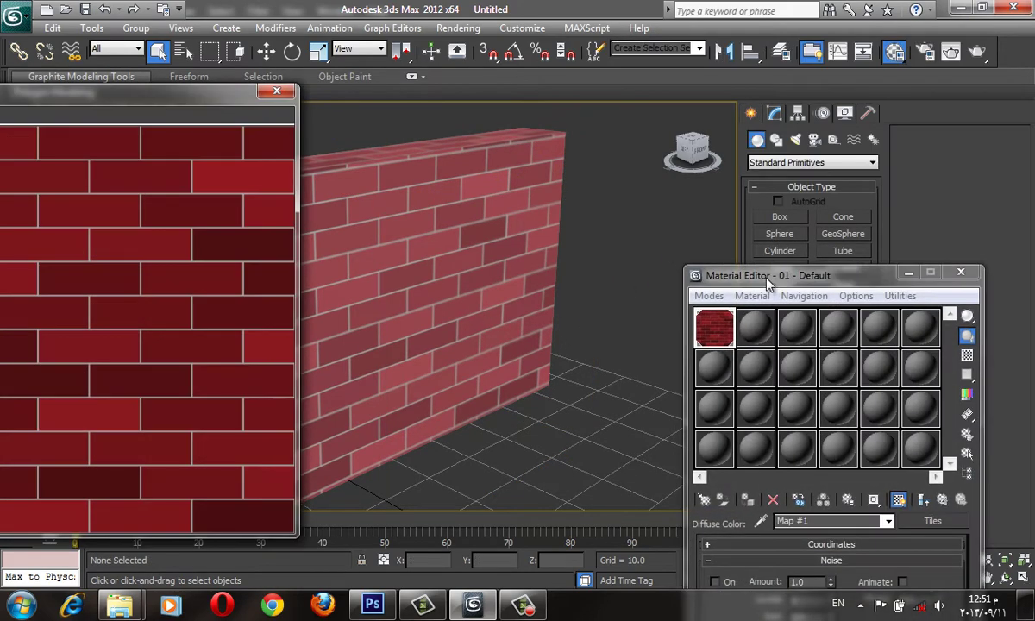
pyautogui.moveTo(736, 278); pyautogui.dragTo(456, 50)
pyautogui.click(668, 282)
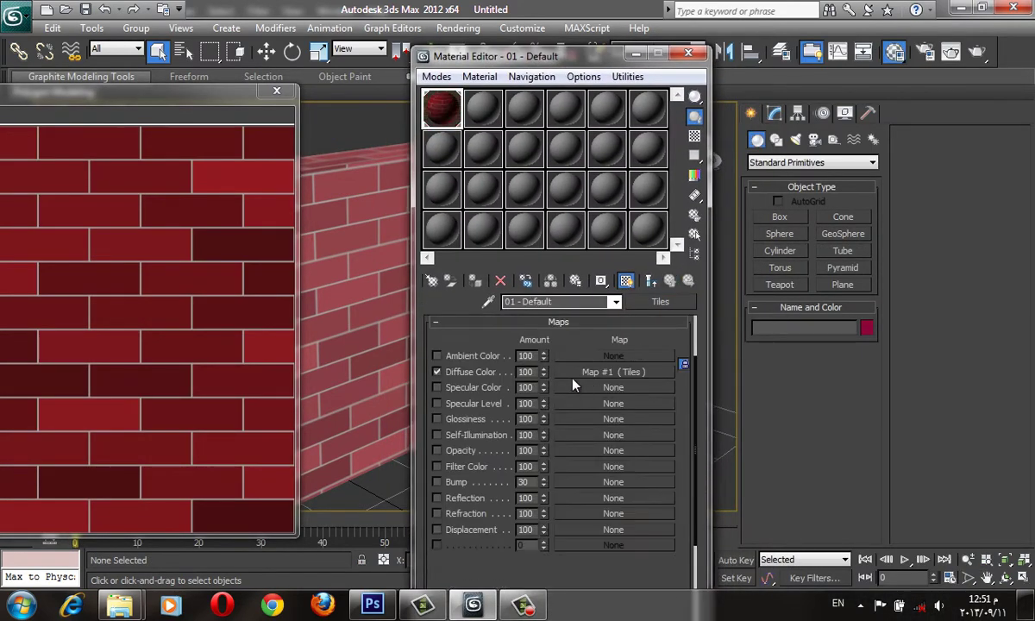
pyautogui.moveTo(576, 372); pyautogui.dragTo(559, 481)
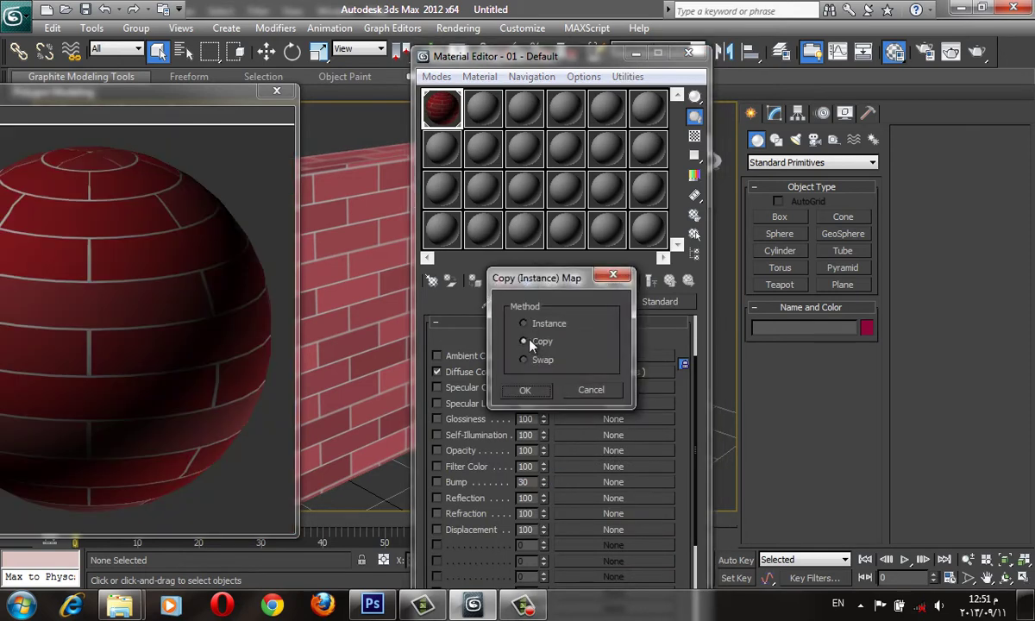
pyautogui.click(524, 390)
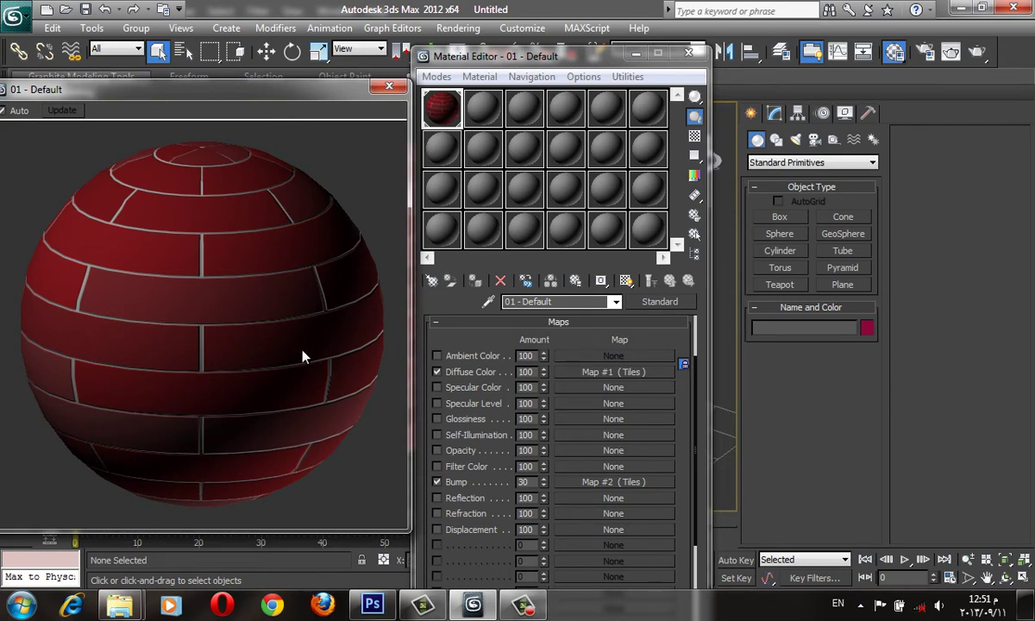
# Change the tile texture color of the Bump slot's Tiles map to near white
pyautogui.click(576, 481)
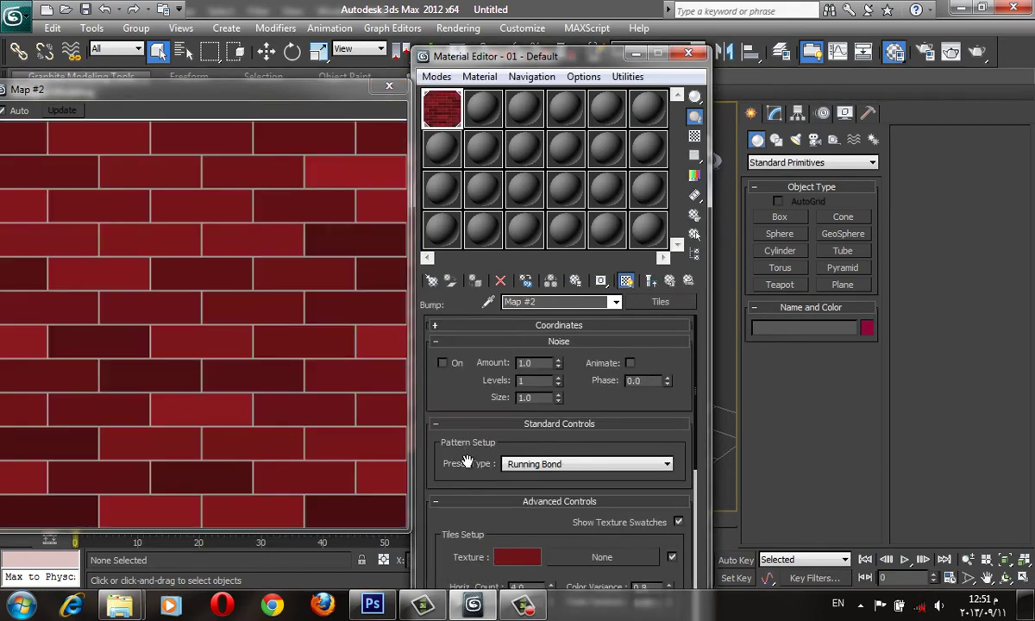
pyautogui.moveTo(467, 463); pyautogui.dragTo(472, 378)
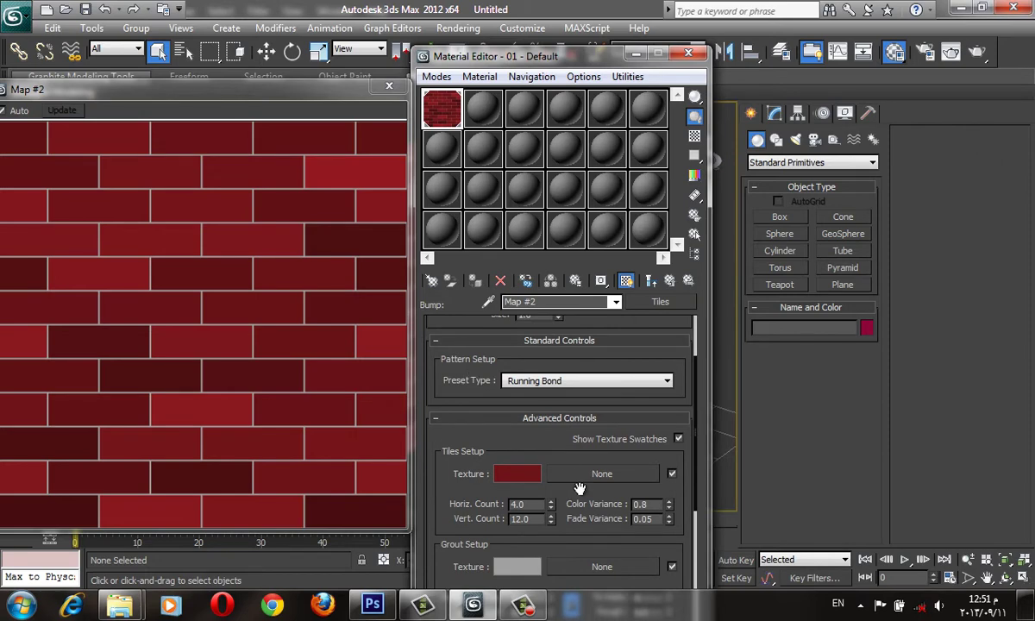
pyautogui.click(517, 474)
pyautogui.moveTo(459, 173); pyautogui.dragTo(466, 225)
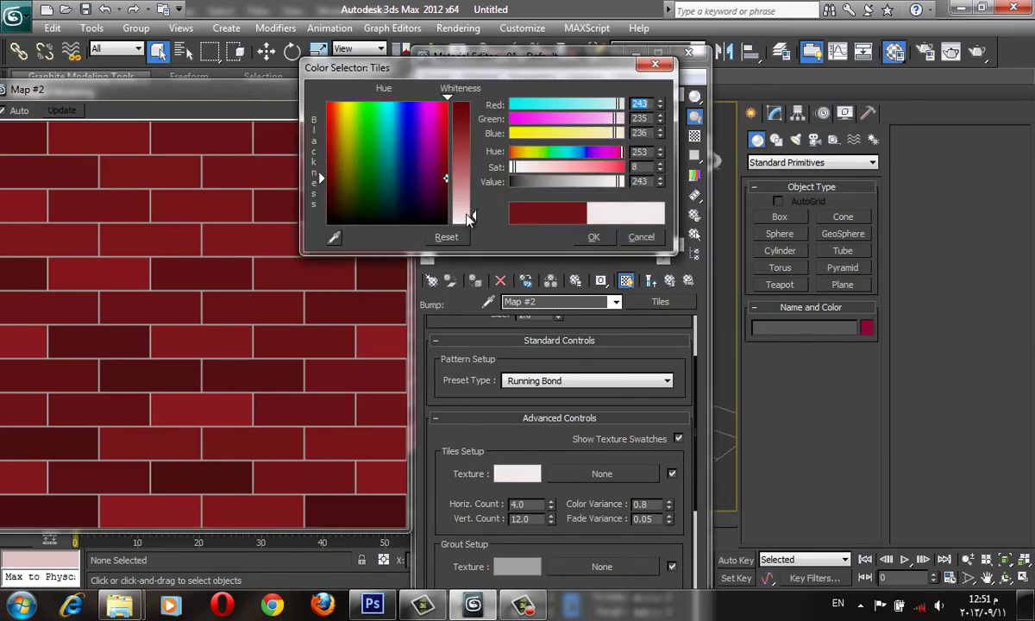
pyautogui.click(593, 236)
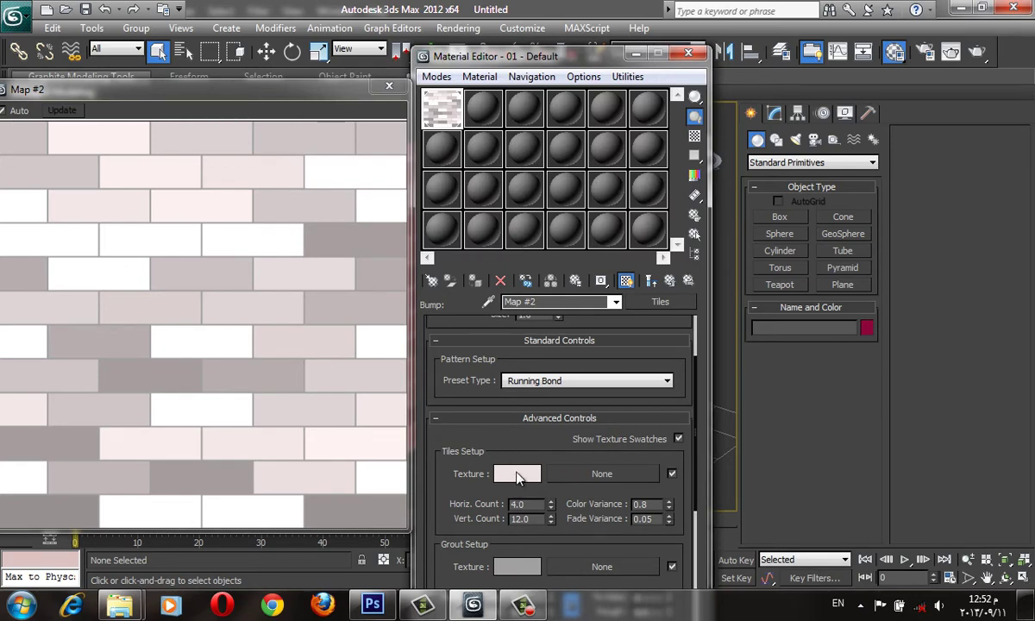
# Assign a Dent map to the tile texture of the bump Tiles map and return to the Tiles settings
pyautogui.click(554, 473)
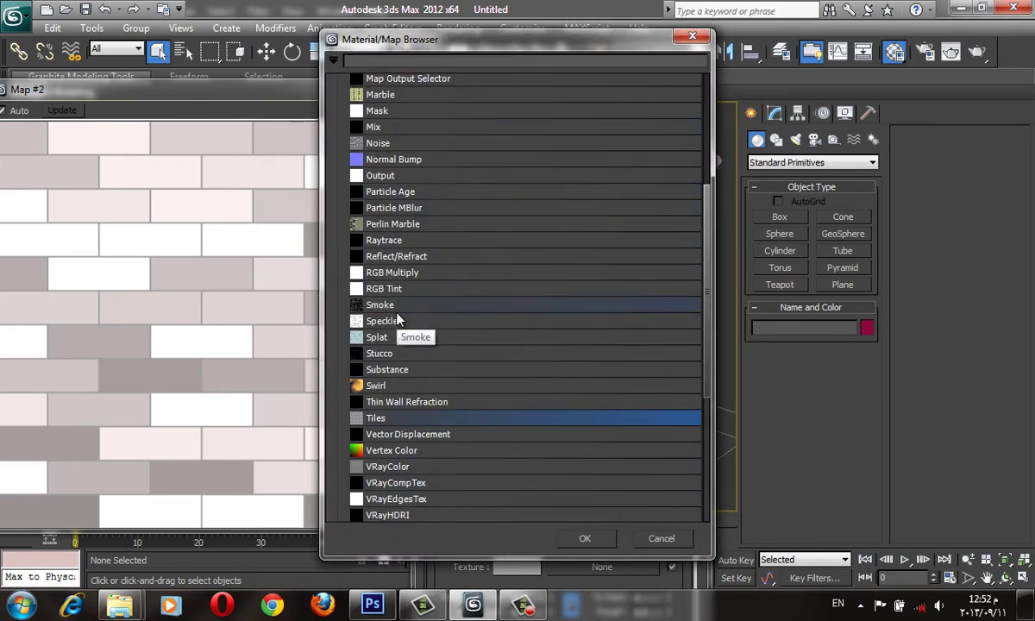
pyautogui.scroll(-3, 465, 280)
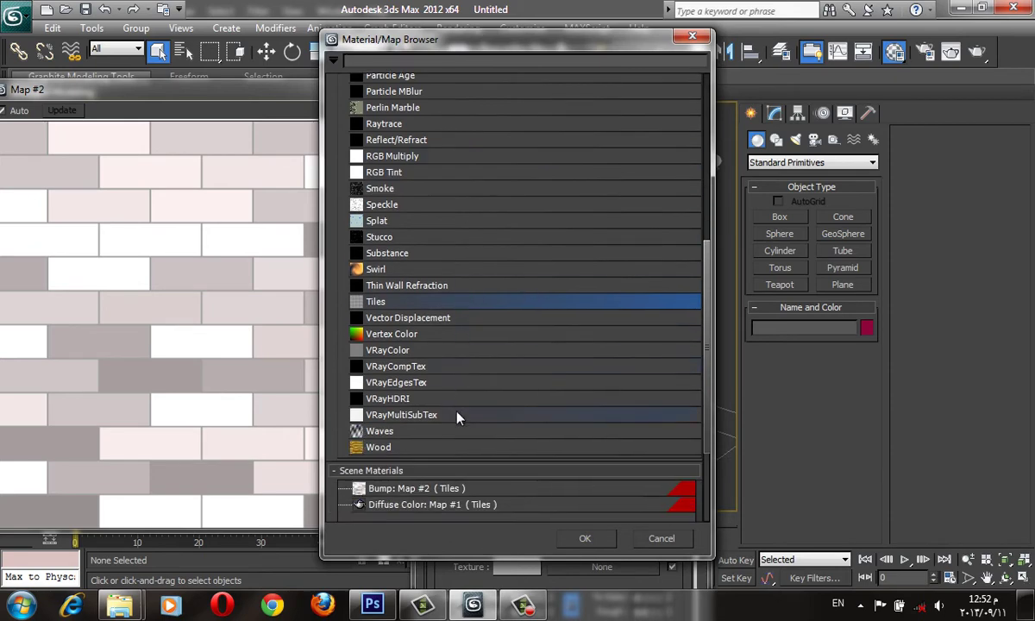
pyautogui.scroll(4, 457, 418)
pyautogui.scroll(2, 408, 149)
pyautogui.doubleClick(407, 132)
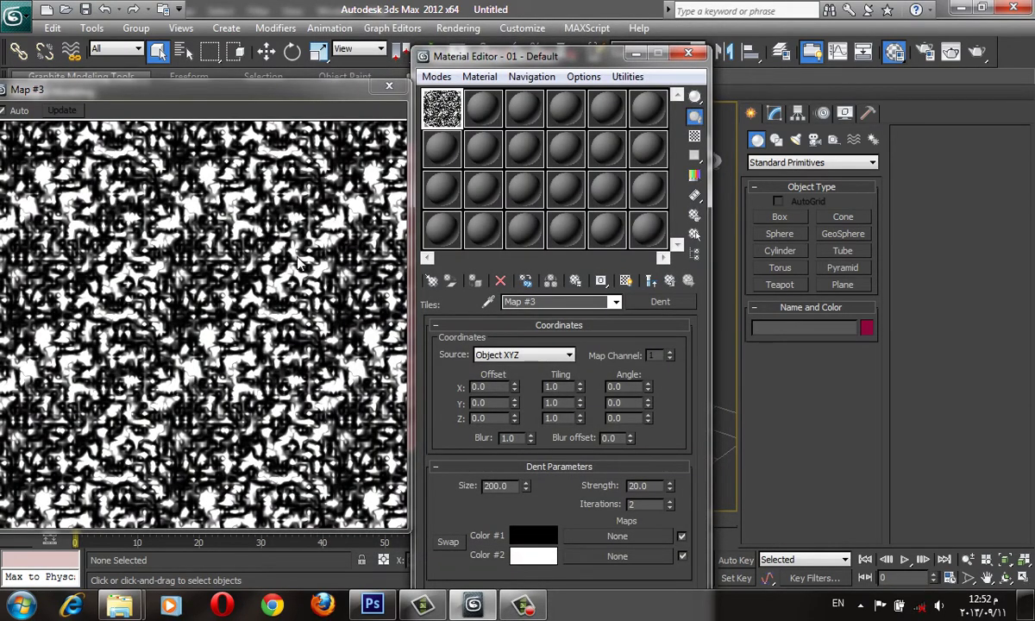
pyautogui.click(650, 280)
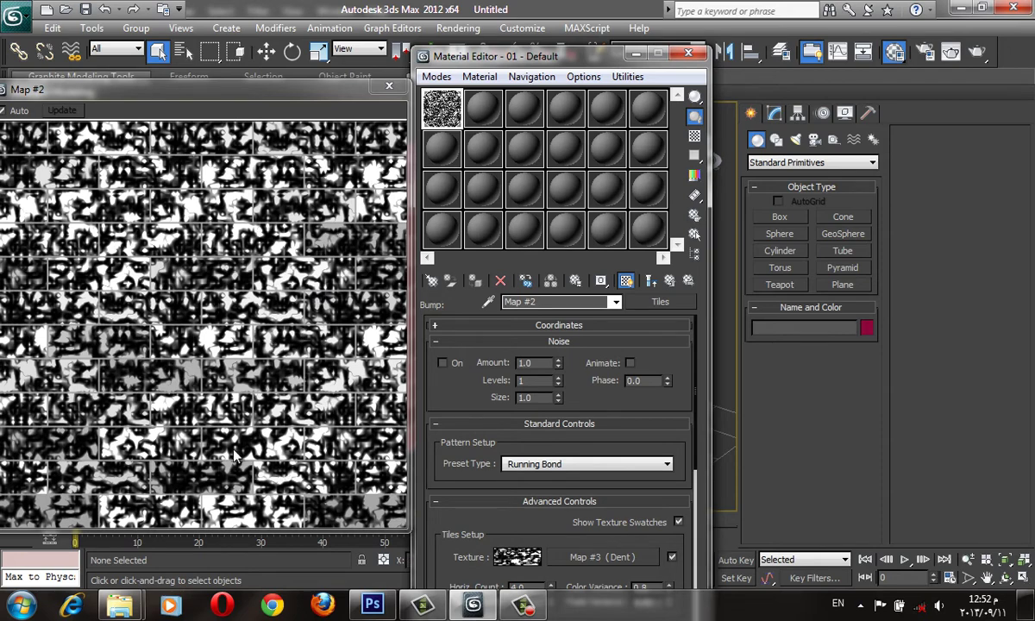
# Try sizes of 1 and 0.2 for the tile texture's Dent map, settle on 0.1 and lower its strength to 11.7
pyautogui.click(602, 557)
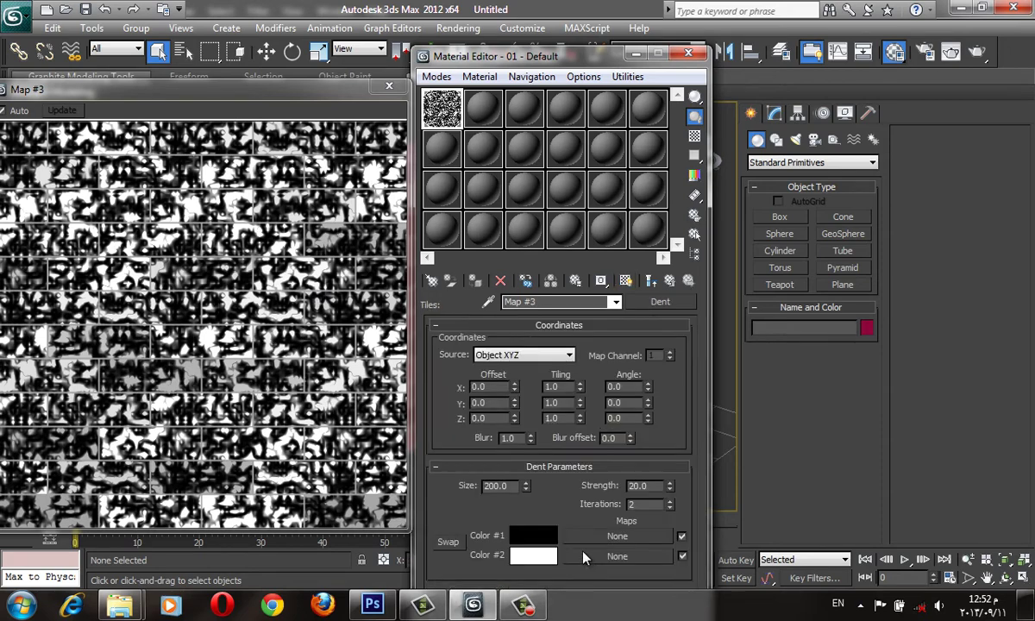
pyautogui.doubleClick(504, 486)
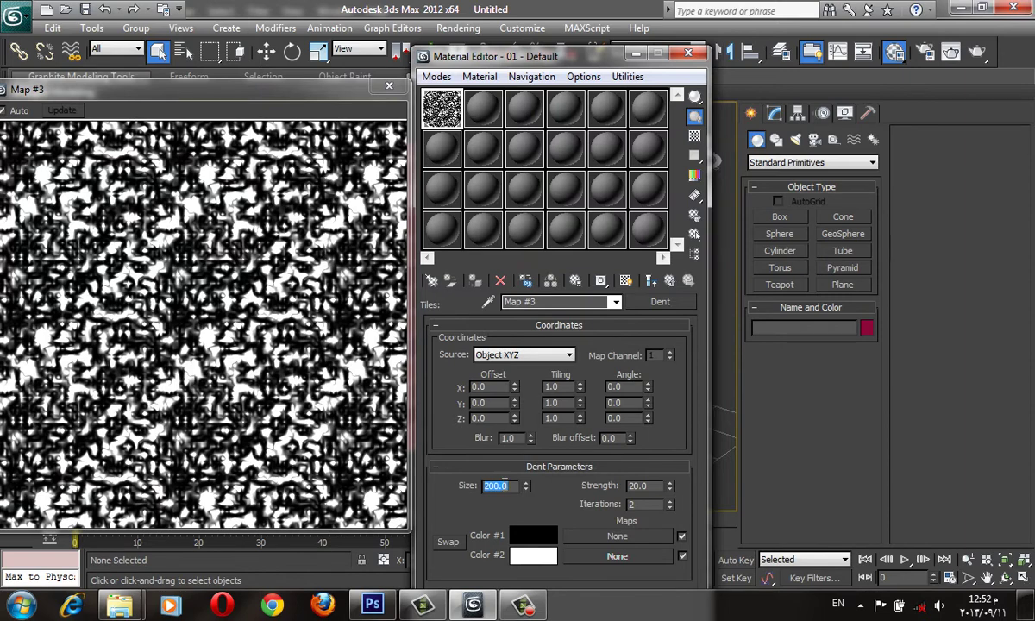
pyautogui.write('1')
pyautogui.press('Return')
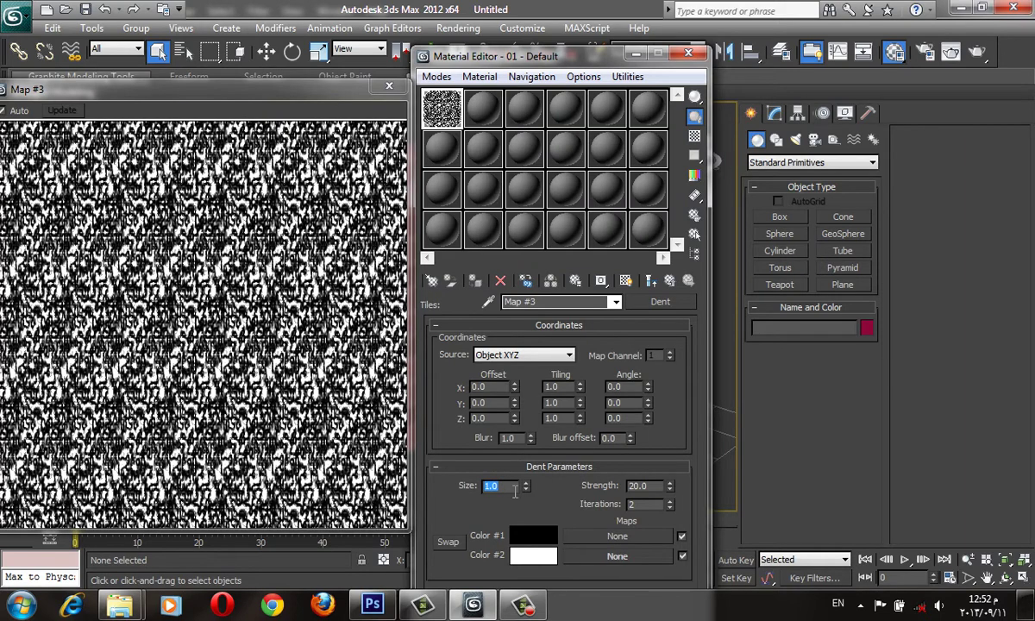
pyautogui.write('0.2')
pyautogui.press('Return')
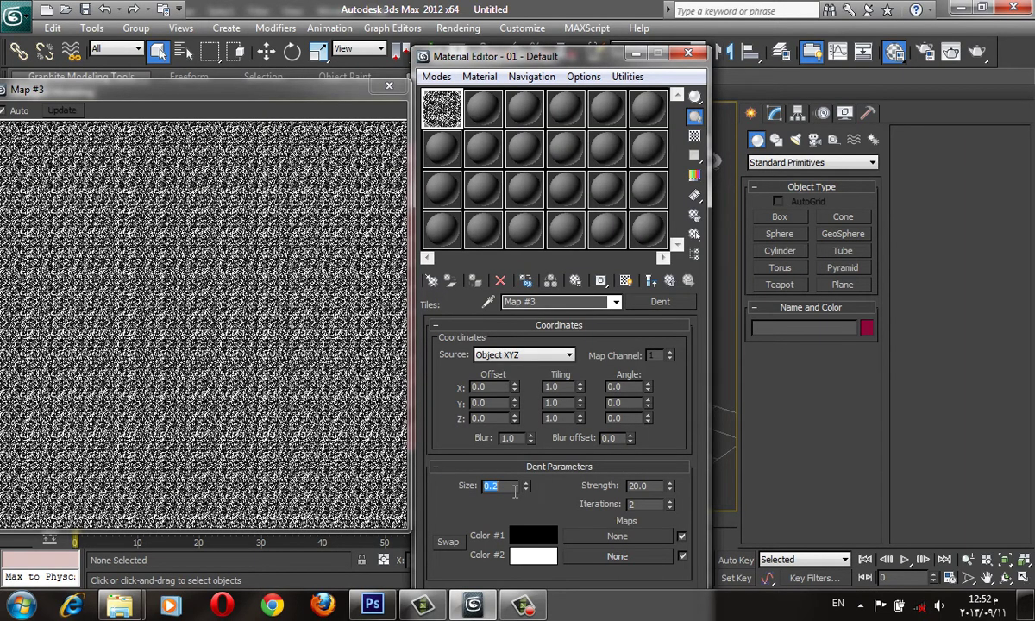
pyautogui.write('0.1')
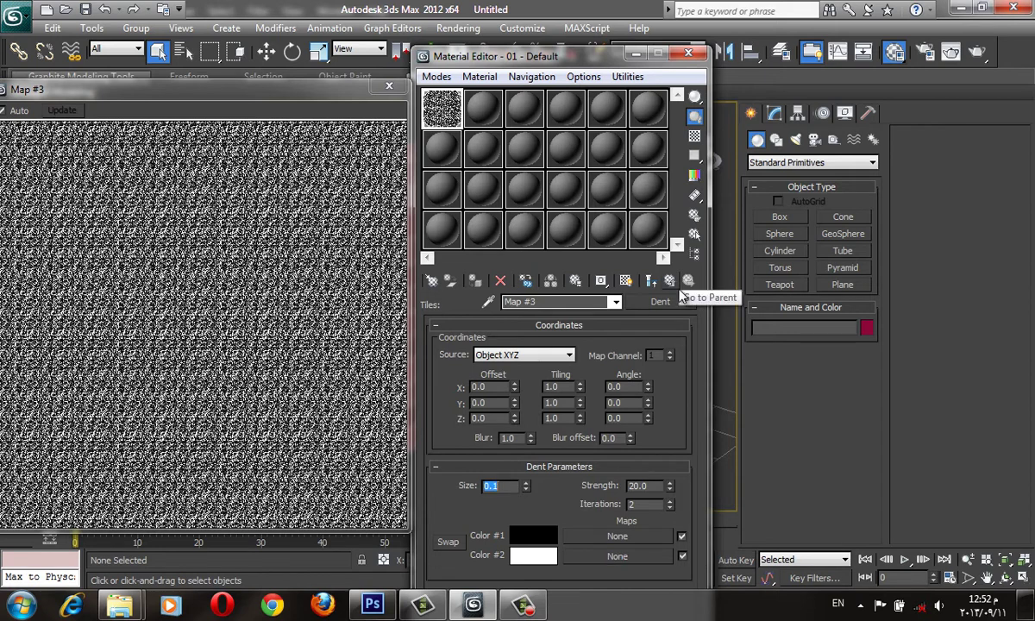
pyautogui.press('Return')
pyautogui.moveTo(671, 487); pyautogui.dragTo(678, 531)
pyautogui.moveTo(670, 489); pyautogui.dragTo(678, 529)
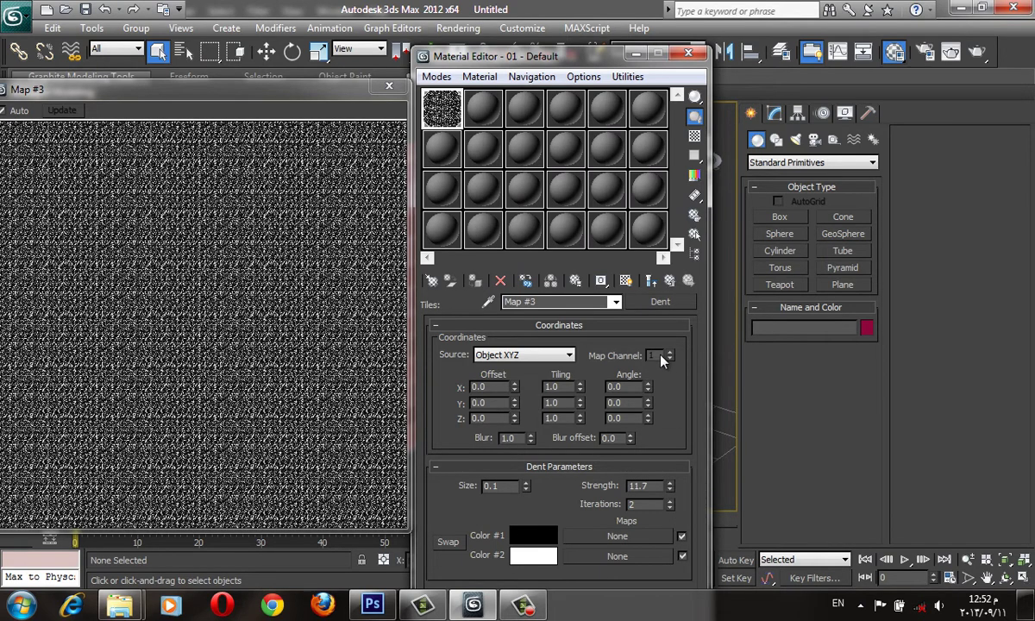
# Return to the top level of the material, render the Perspective view and inspect the wall's bump up close
pyautogui.click(676, 286)
pyautogui.click(651, 282)
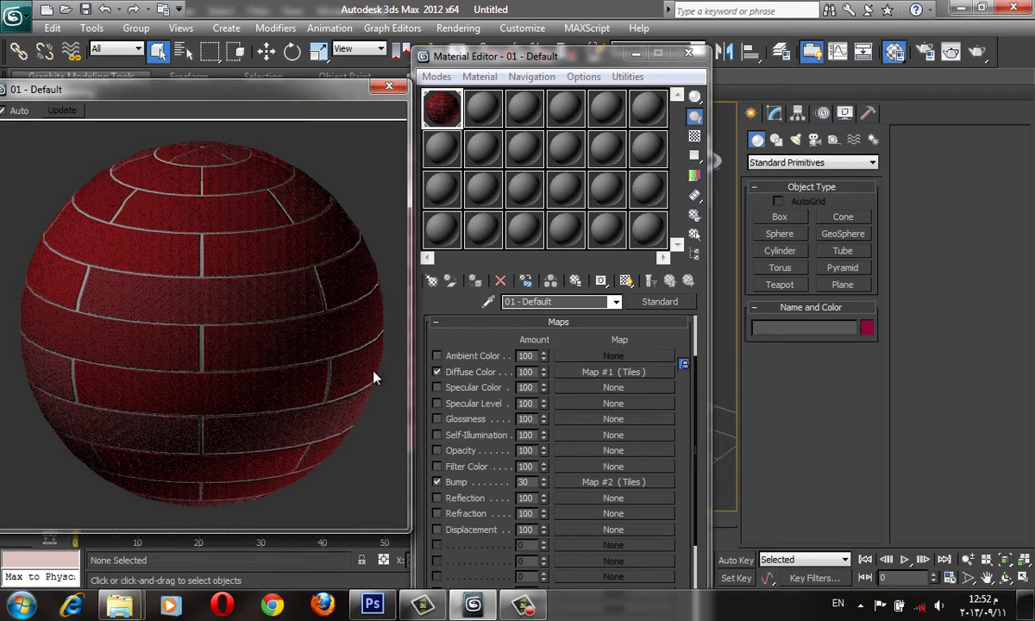
pyautogui.click(969, 56)
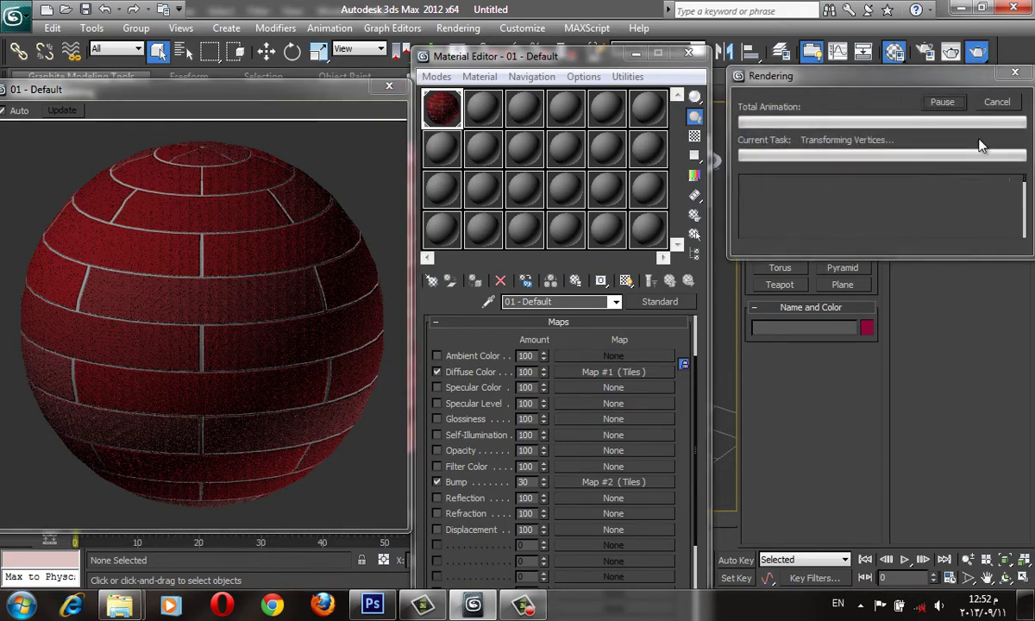
pyautogui.scroll(1, 592, 380)
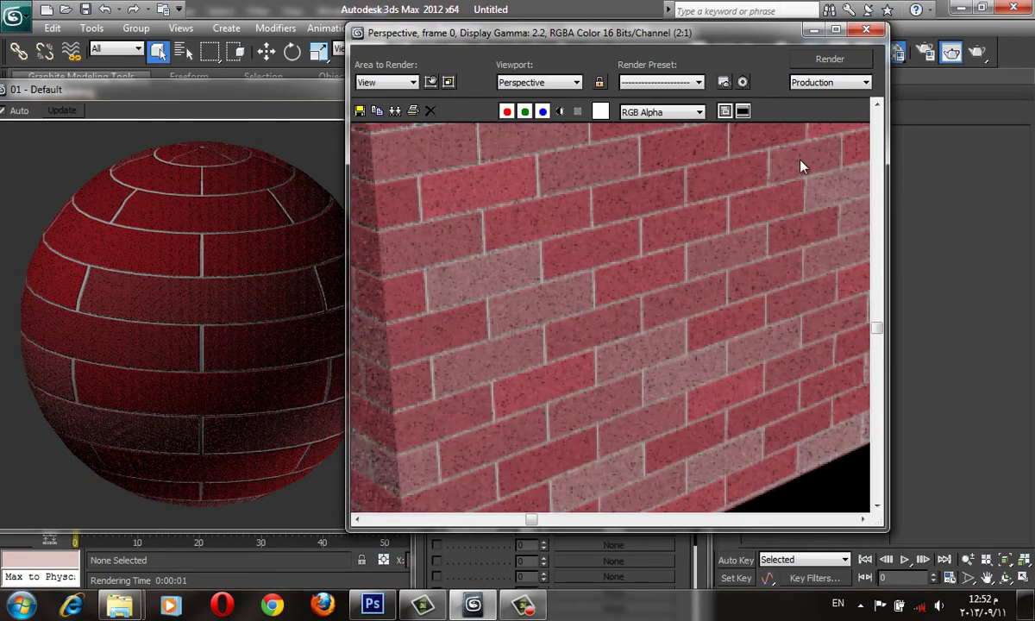
pyautogui.click(866, 29)
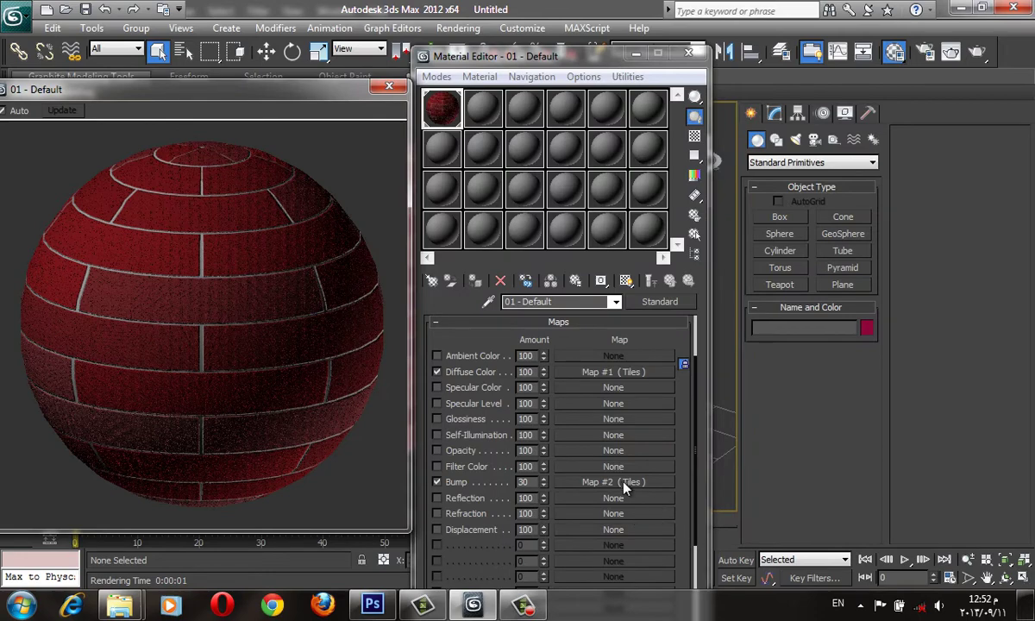
# Set the size of the Dent map in the bump Tiles map to 0.01
pyautogui.click(624, 483)
pyautogui.scroll(-2, 552, 470)
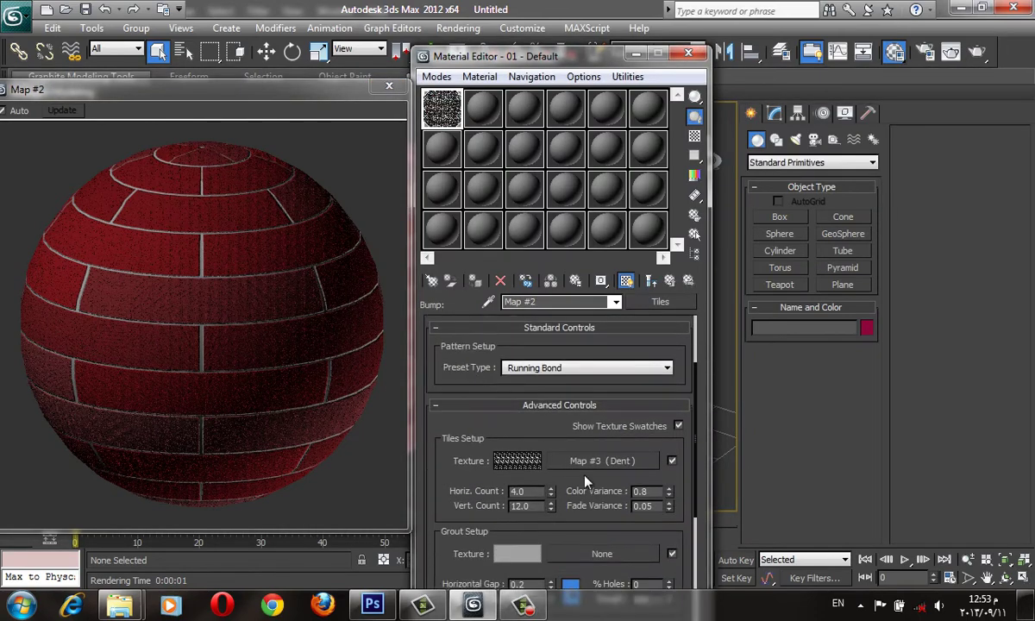
pyautogui.click(586, 462)
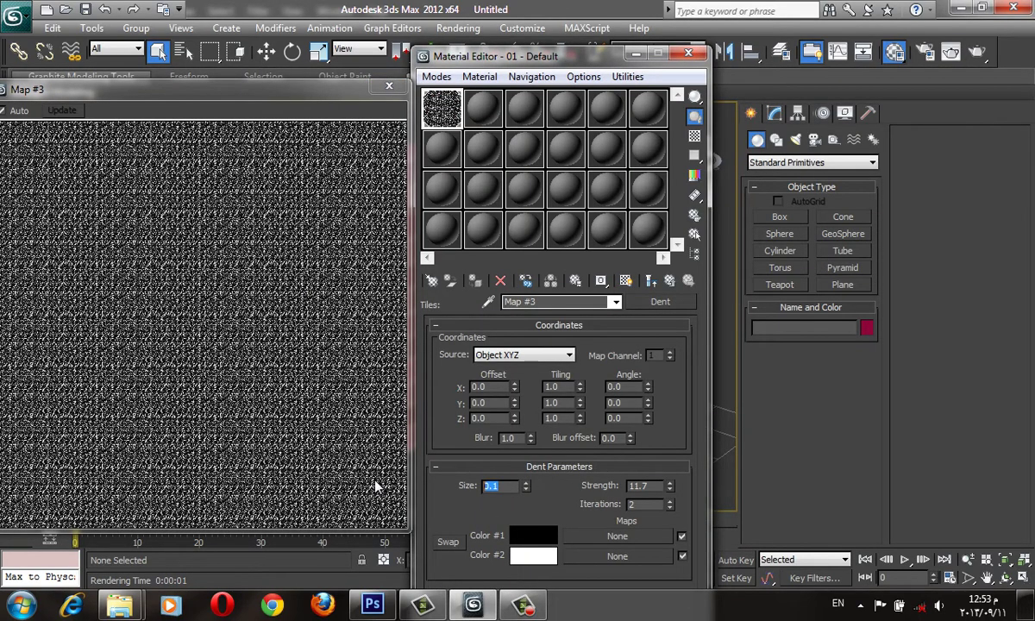
pyautogui.write('0.01')
pyautogui.press('Return')
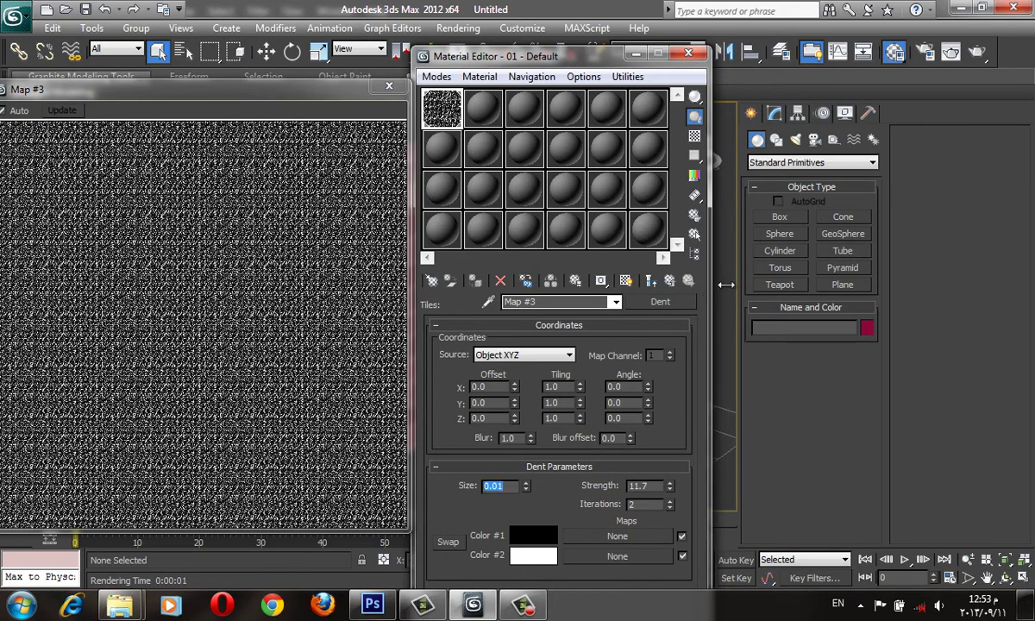
# Set the bump Dent map's size to 0.5, rendering the Perspective view before and after to compare the bricks
pyautogui.click(975, 53)
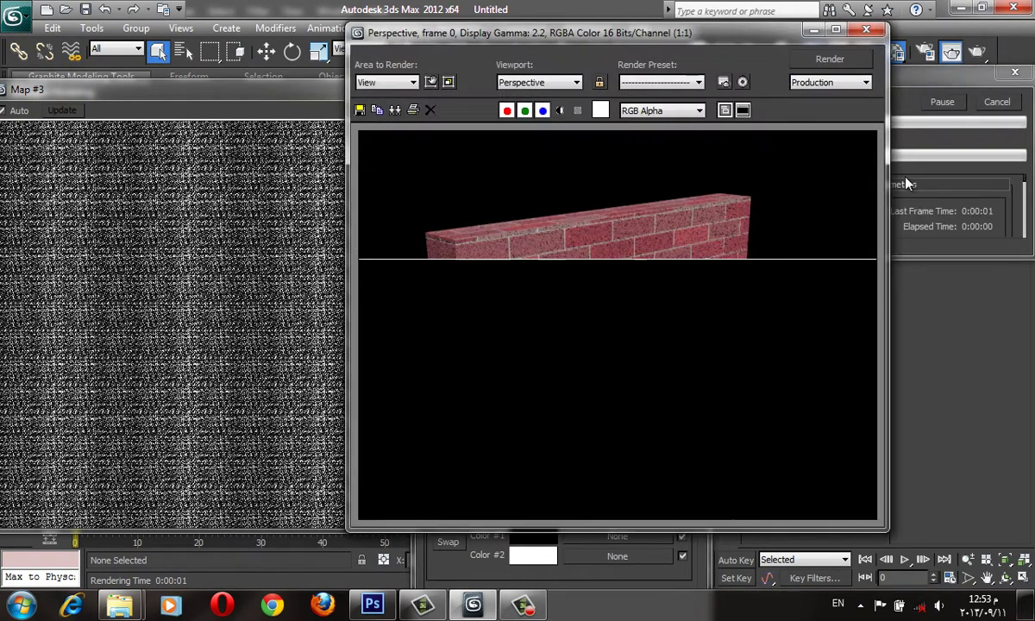
pyautogui.click(865, 31)
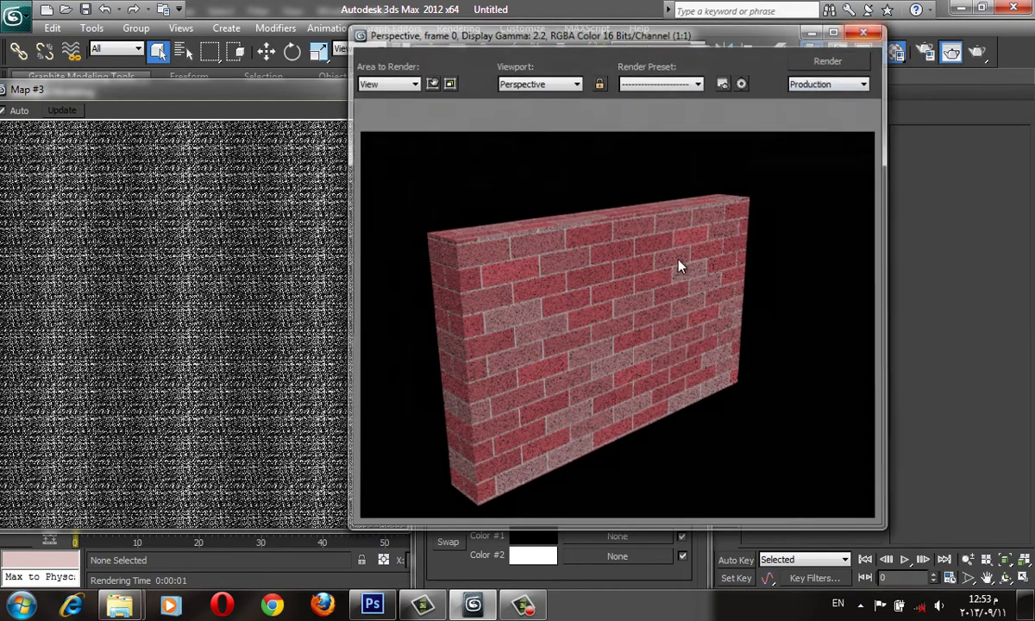
pyautogui.click(976, 53)
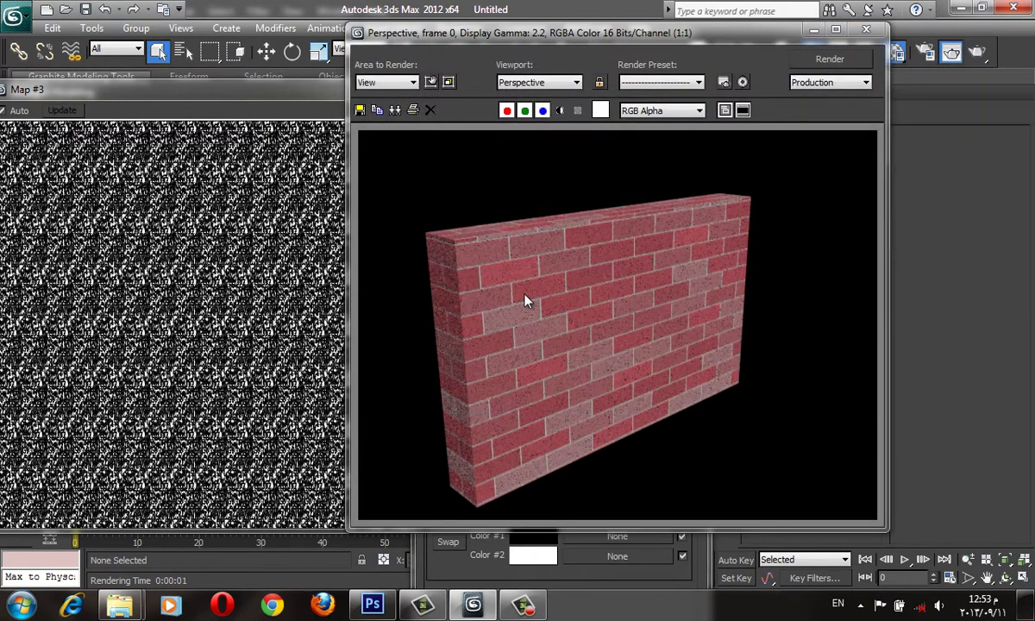
pyautogui.scroll(2, 538, 341)
pyautogui.moveTo(640, 274); pyautogui.dragTo(621, 357, button='middle')
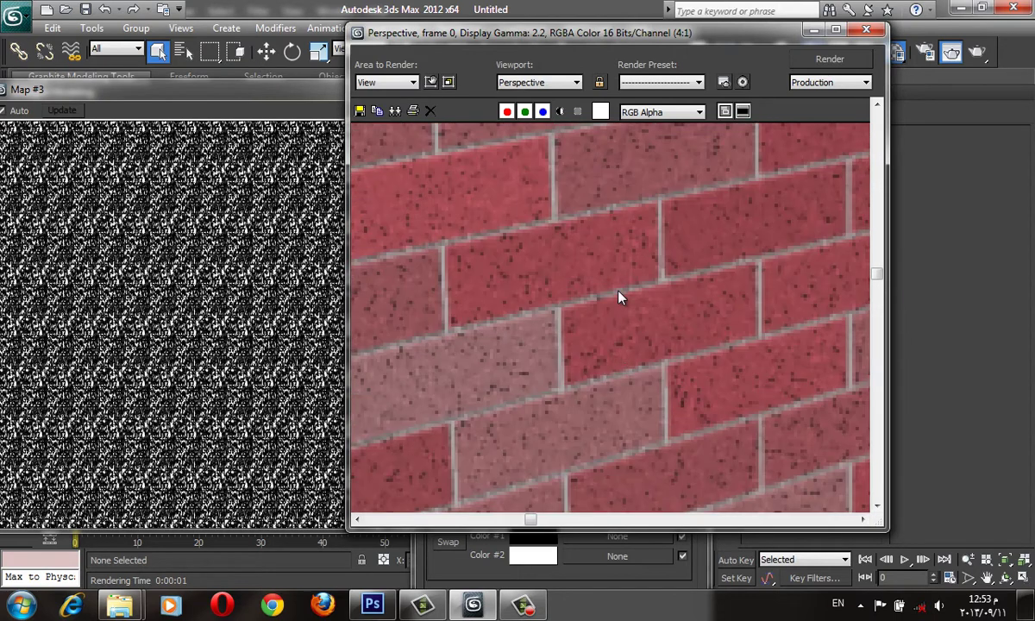
pyautogui.scroll(-2, 618, 297)
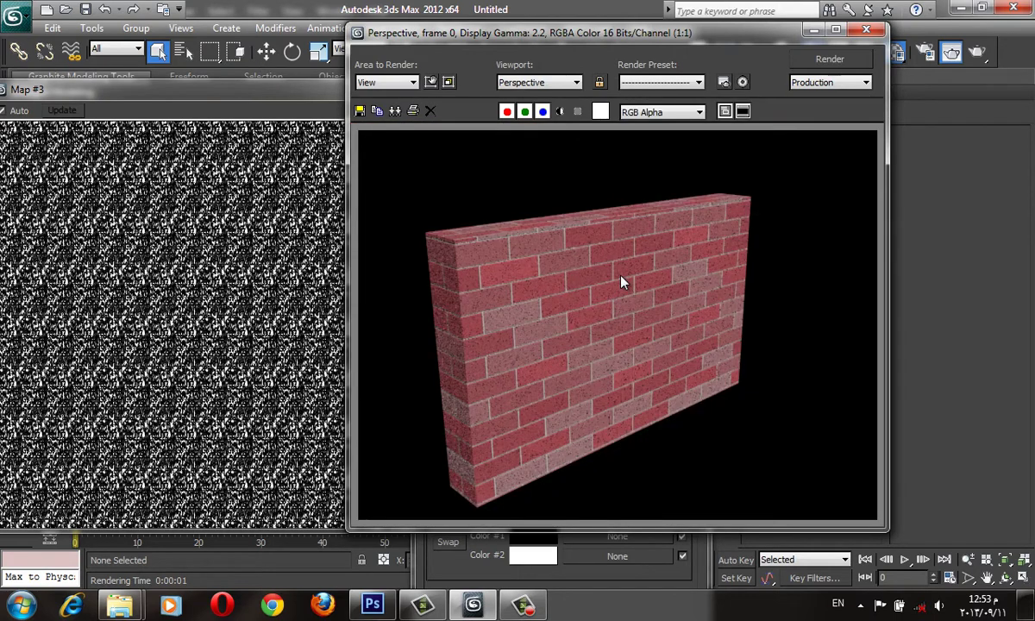
pyautogui.click(870, 31)
# Return from the Dent map to its parent Tiles map and close the enlarged map preview
pyautogui.click(296, 170)
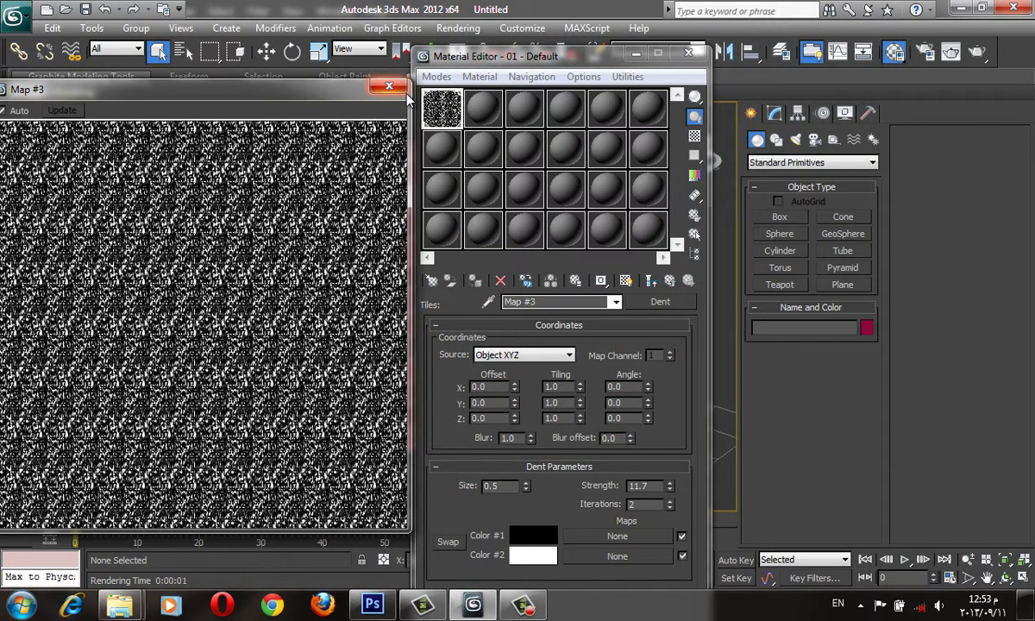
pyautogui.click(669, 282)
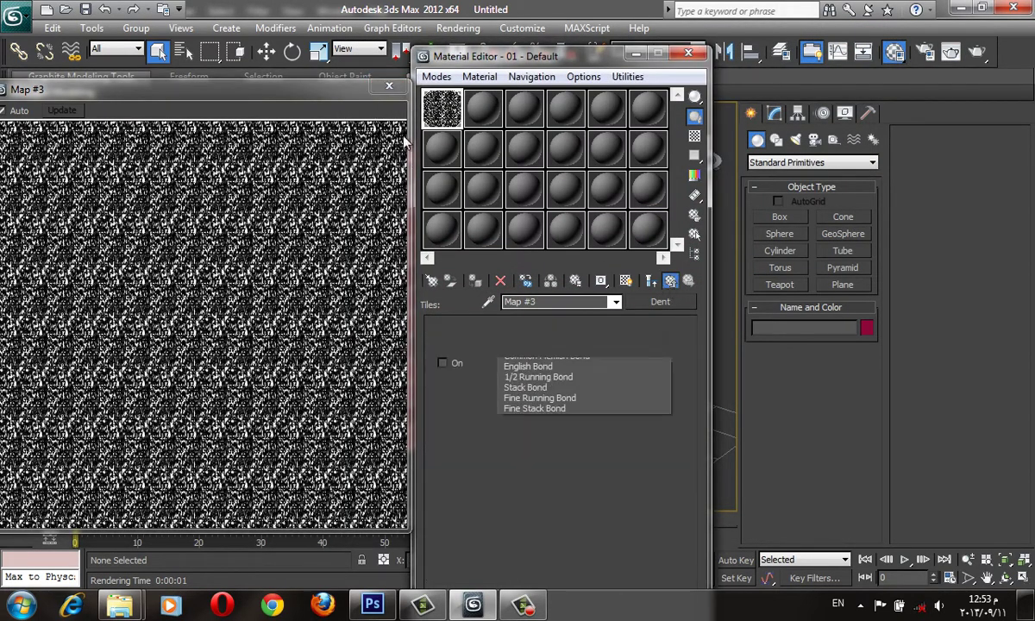
pyautogui.click(388, 87)
# Assign a Tiles map to the diffuse color of the material in the second sample slot
pyautogui.click(483, 109)
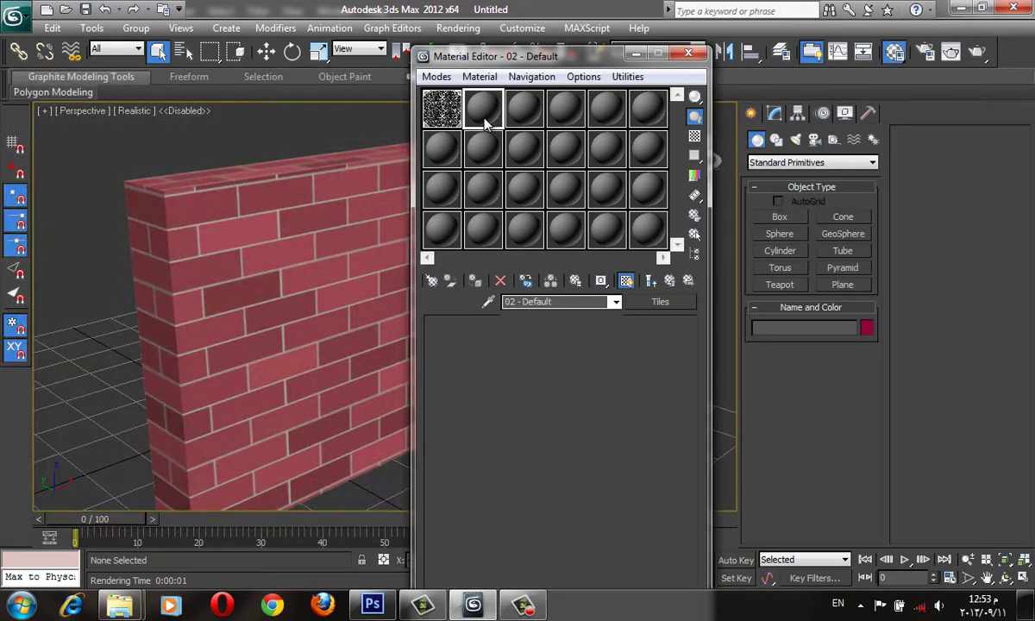
pyautogui.scroll(-4, 335, 231)
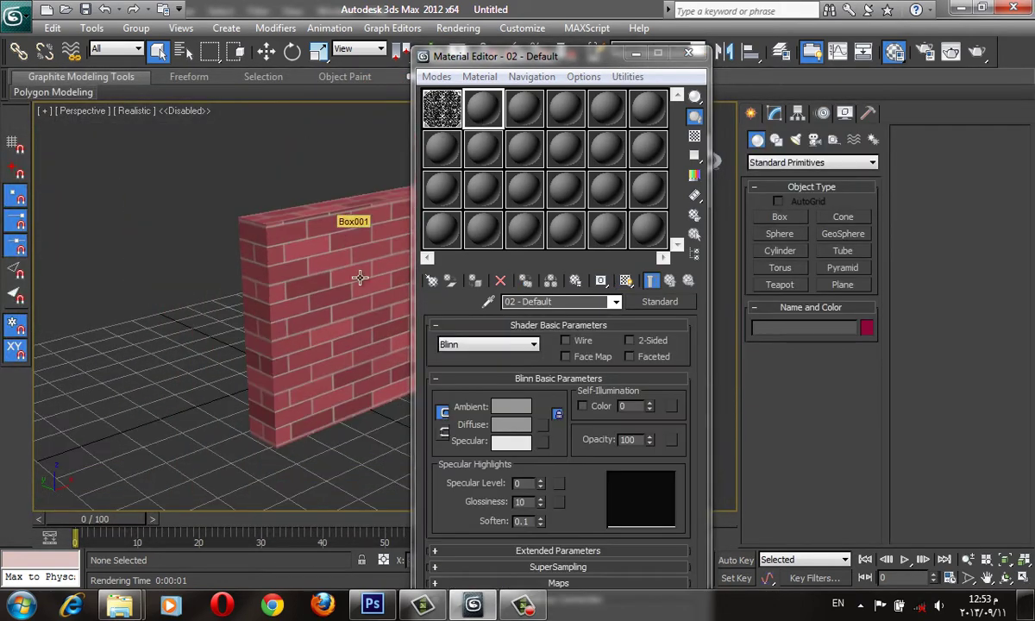
pyautogui.click(551, 585)
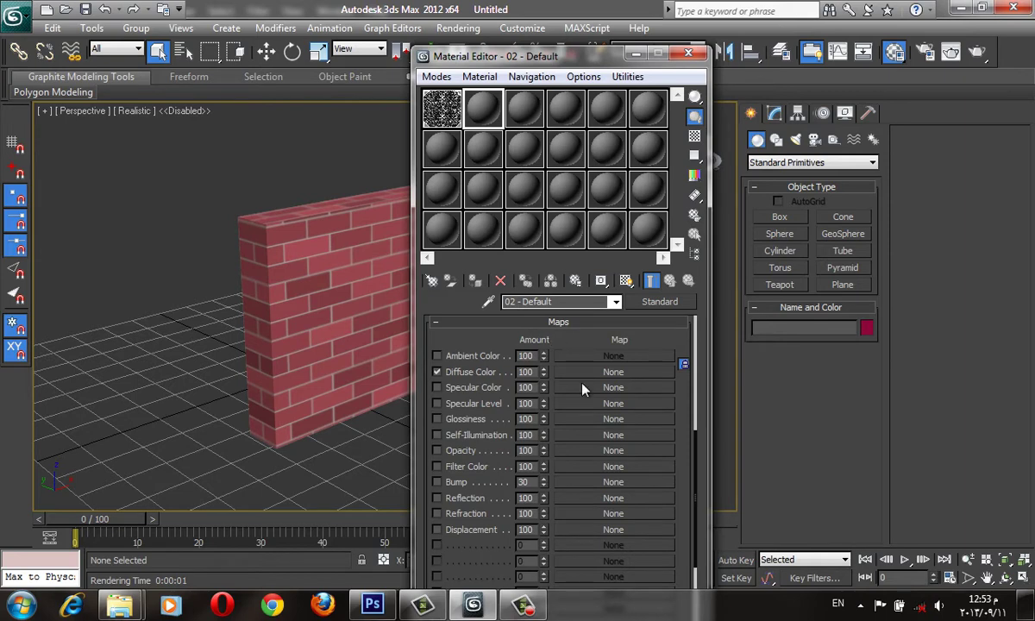
pyautogui.click(588, 374)
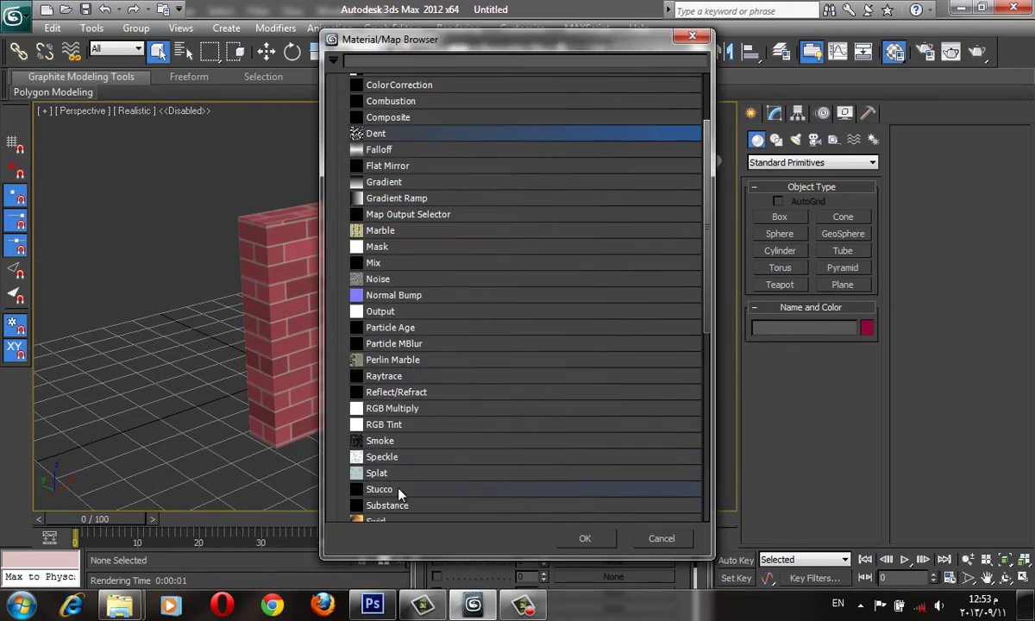
pyautogui.scroll(-3, 371, 431)
pyautogui.doubleClick(380, 436)
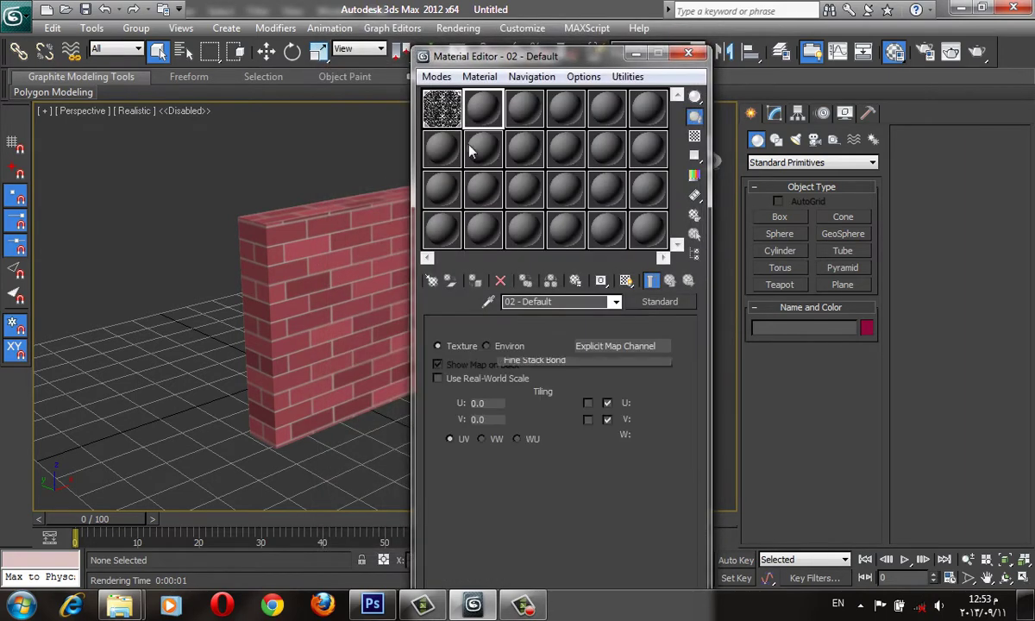
# Preview the new Tiles map on its own instead of the end result and reveal its advanced tile and grout settings
pyautogui.click(650, 282)
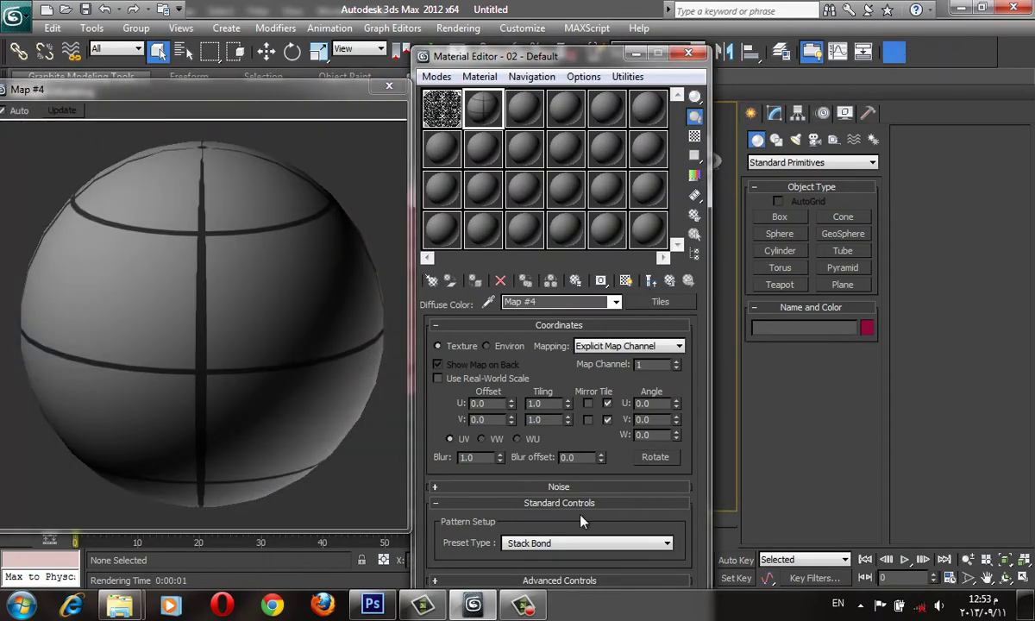
pyautogui.click(575, 328)
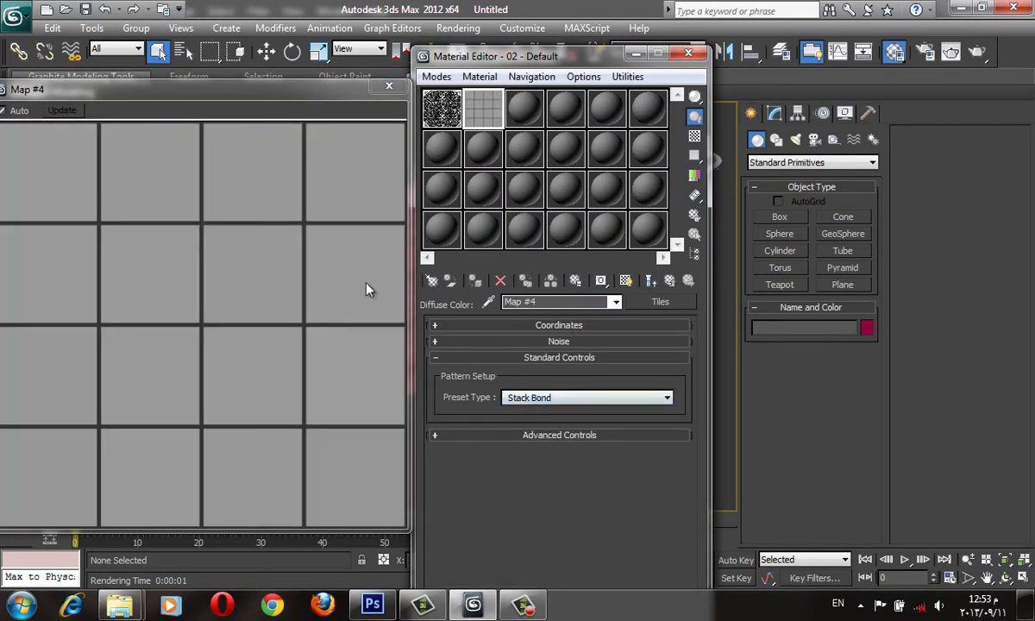
pyautogui.click(539, 435)
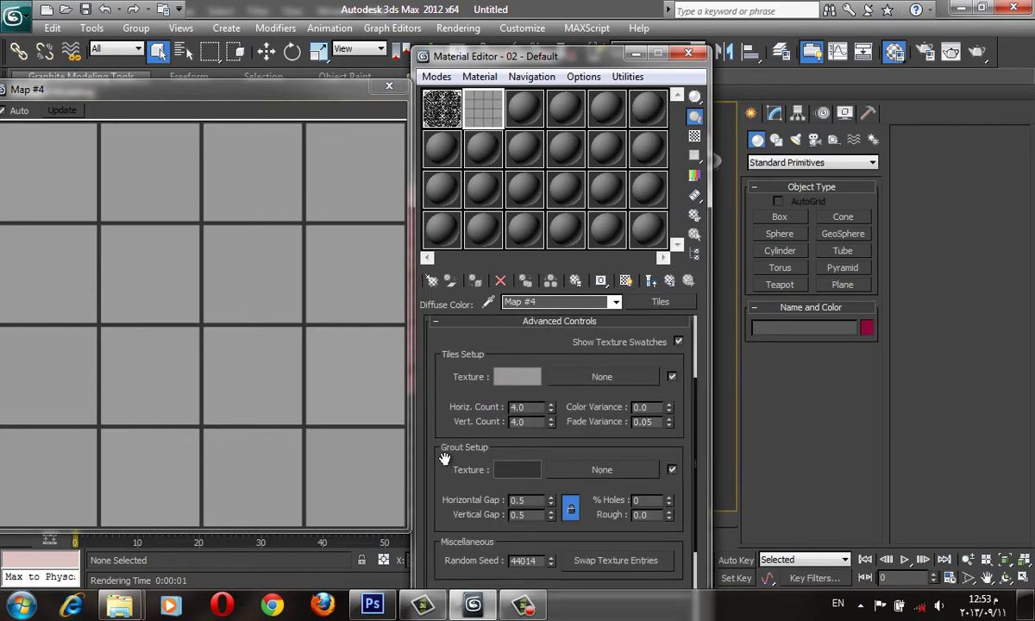
pyautogui.scroll(-2, 446, 460)
# Switch to Windows Explorer and open the folder 3dsMax2013-02 > Lecture 9 - Advanced Materials > 01. Pictures on drive D
pyautogui.moveTo(130, 609)
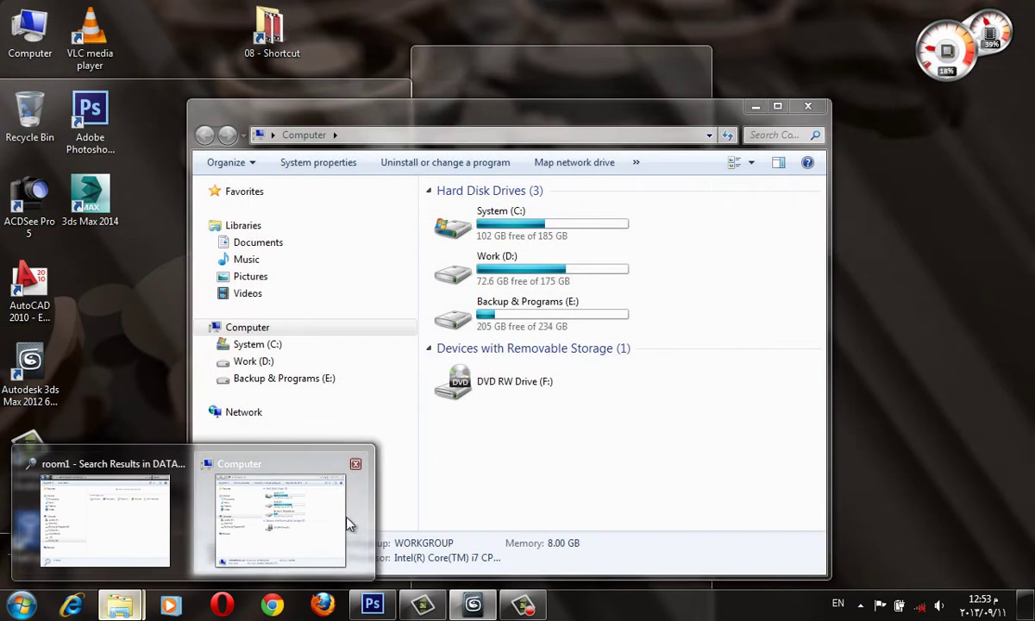
pyautogui.click(341, 517)
pyautogui.doubleClick(560, 265)
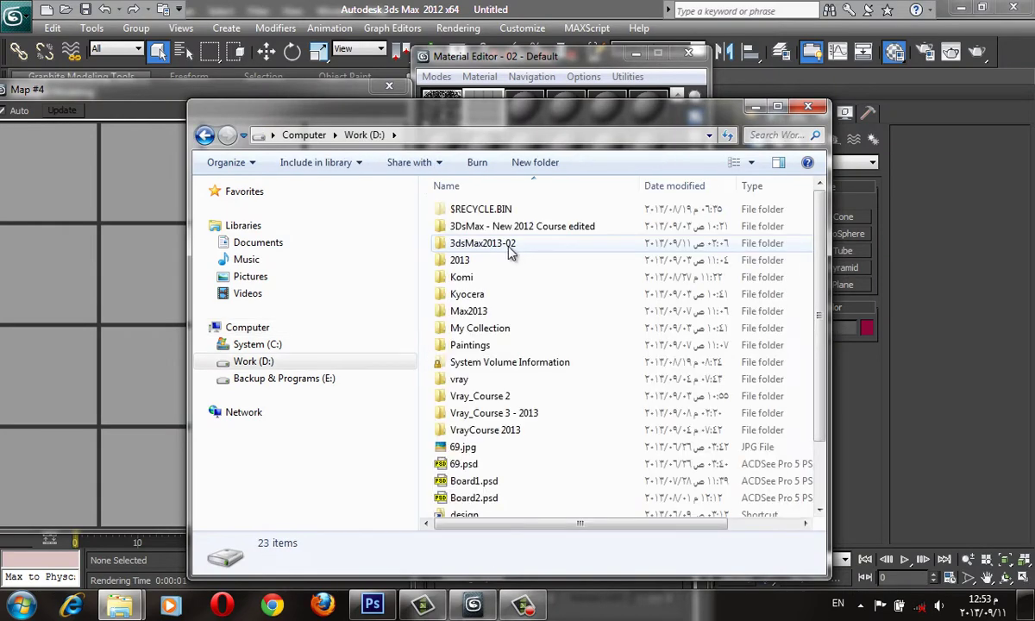
pyautogui.doubleClick(506, 249)
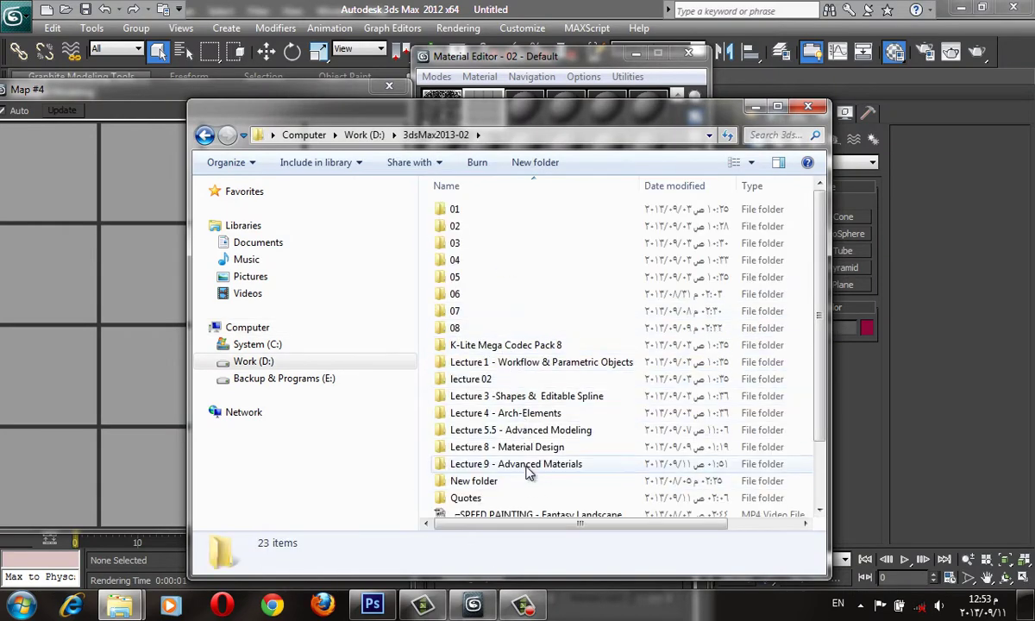
pyautogui.doubleClick(524, 465)
pyautogui.doubleClick(500, 214)
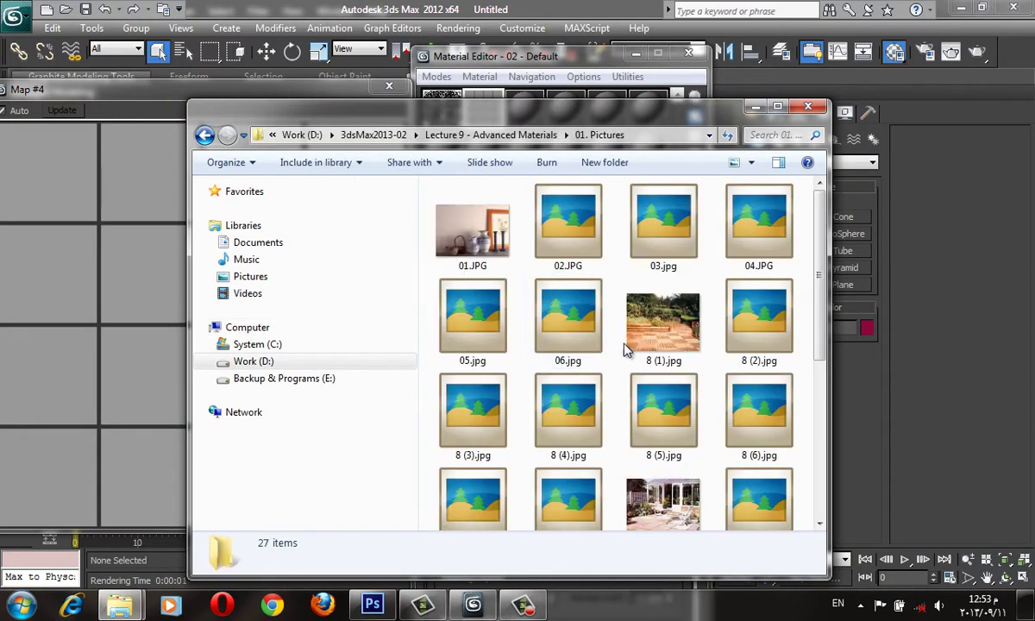
# Open the bathroom photo 9 (1).jpg and examine the mosaic wall tiles, their color variation and the grout up close
pyautogui.scroll(-5, 664, 345)
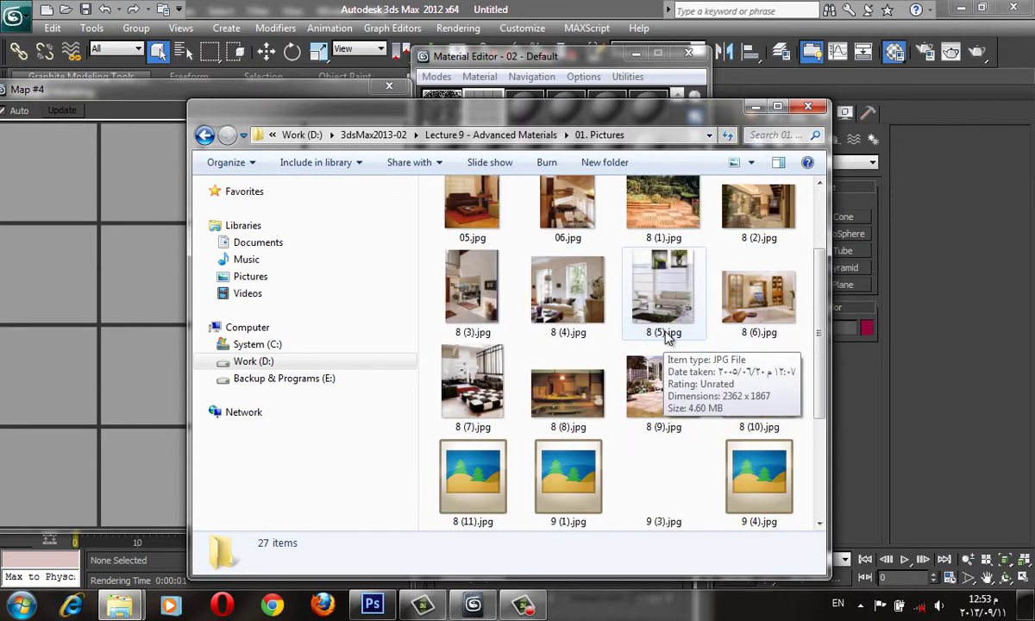
pyautogui.scroll(5, 665, 408)
pyautogui.scroll(-5, 668, 431)
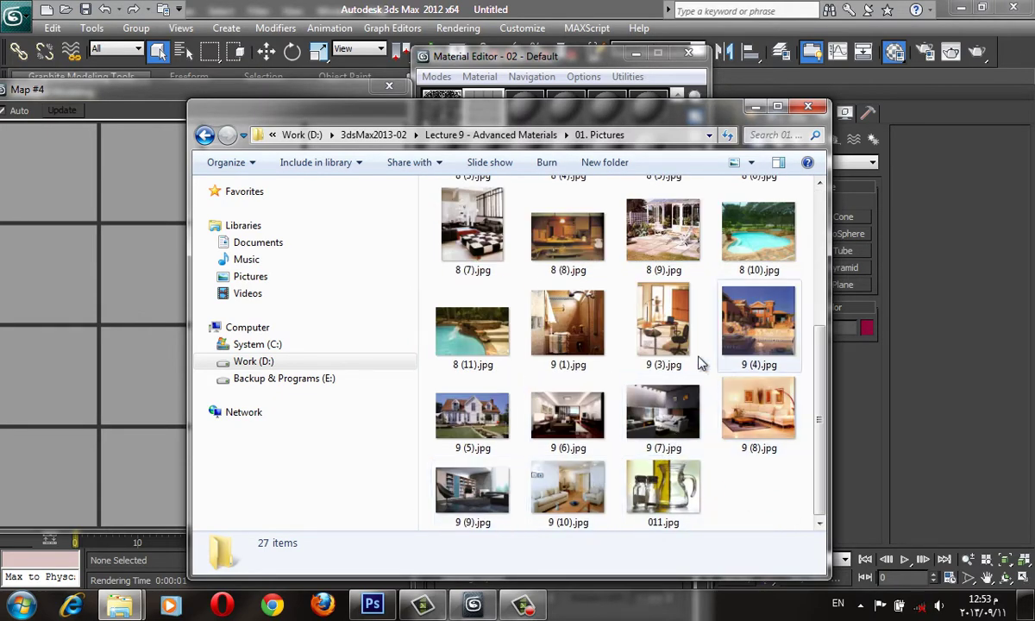
pyautogui.doubleClick(576, 350)
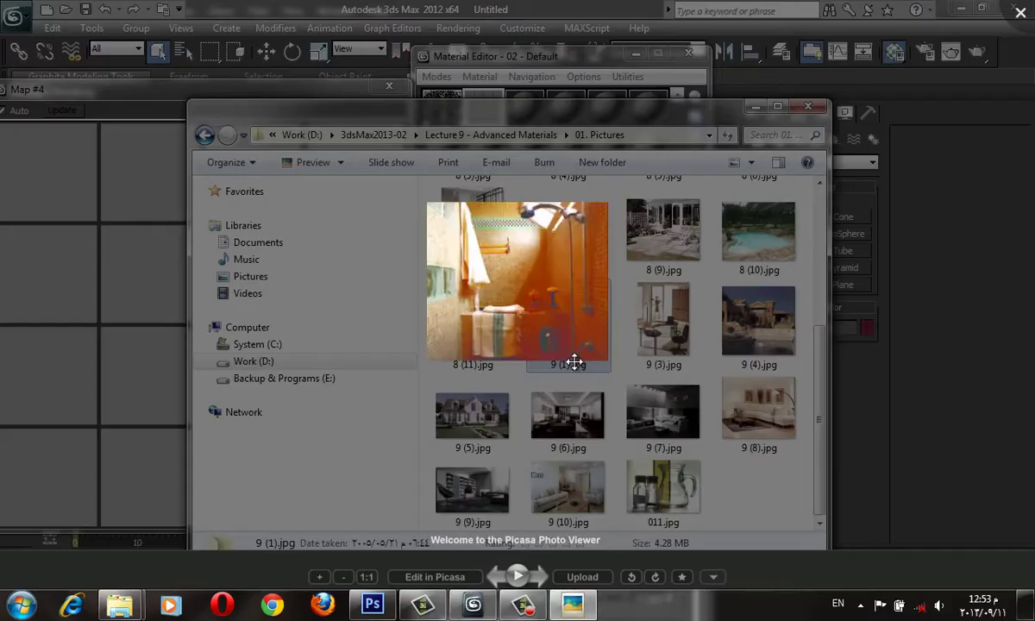
pyautogui.scroll(3, 371, 287)
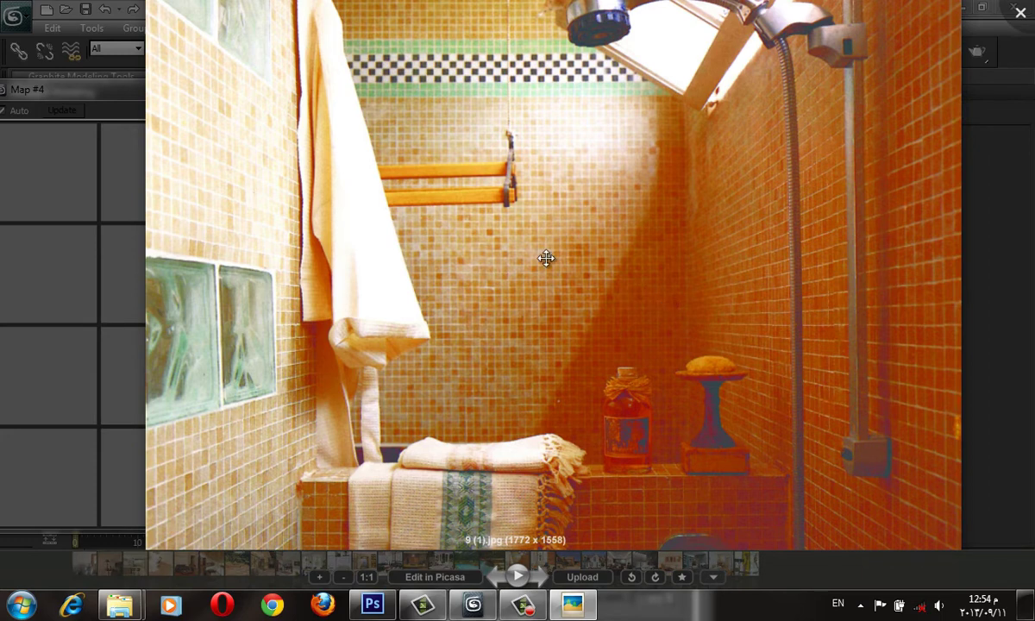
pyautogui.moveTo(502, 278); pyautogui.dragTo(531, 296)
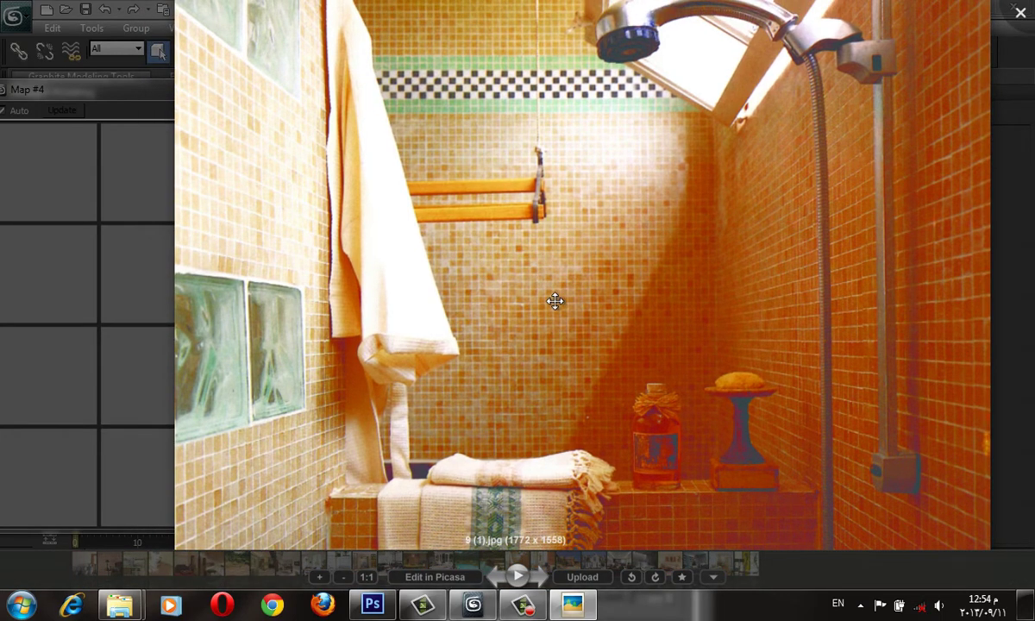
pyautogui.moveTo(539, 365); pyautogui.dragTo(543, 400)
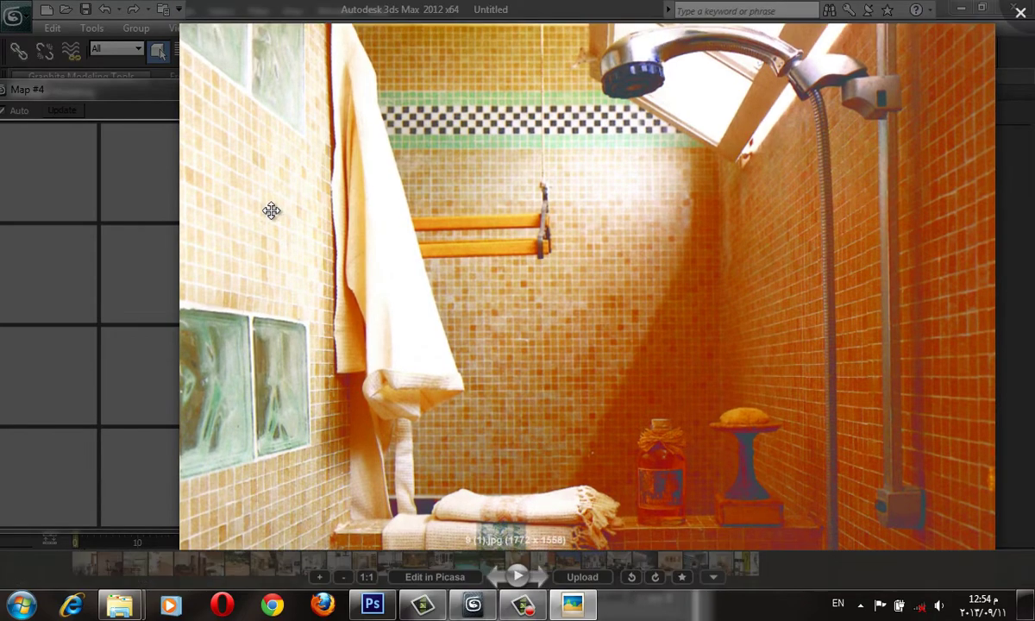
pyautogui.scroll(3, 400, 226)
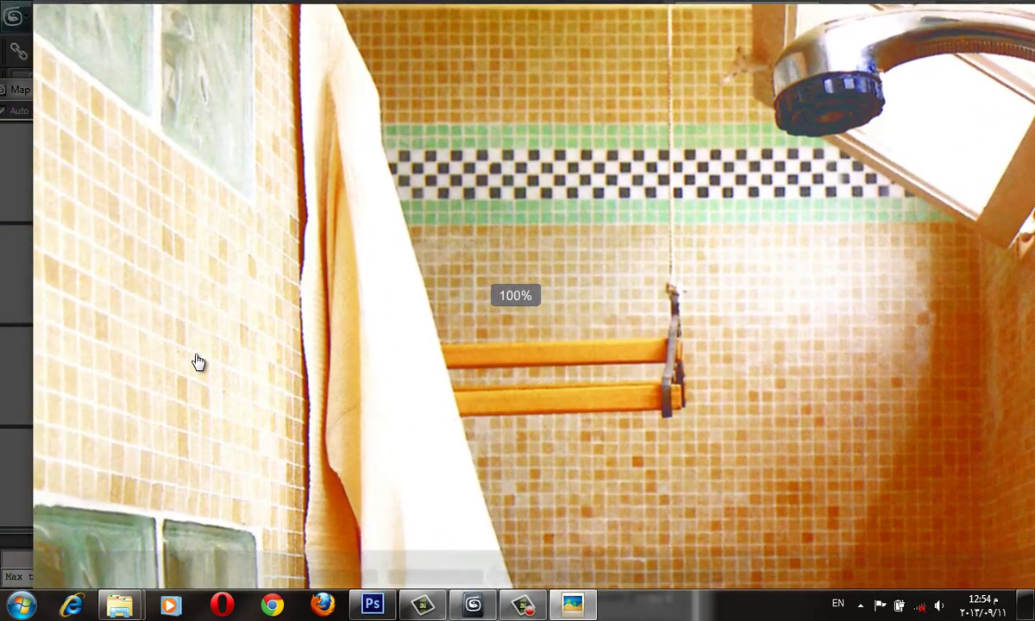
pyautogui.moveTo(197, 361); pyautogui.dragTo(265, 287)
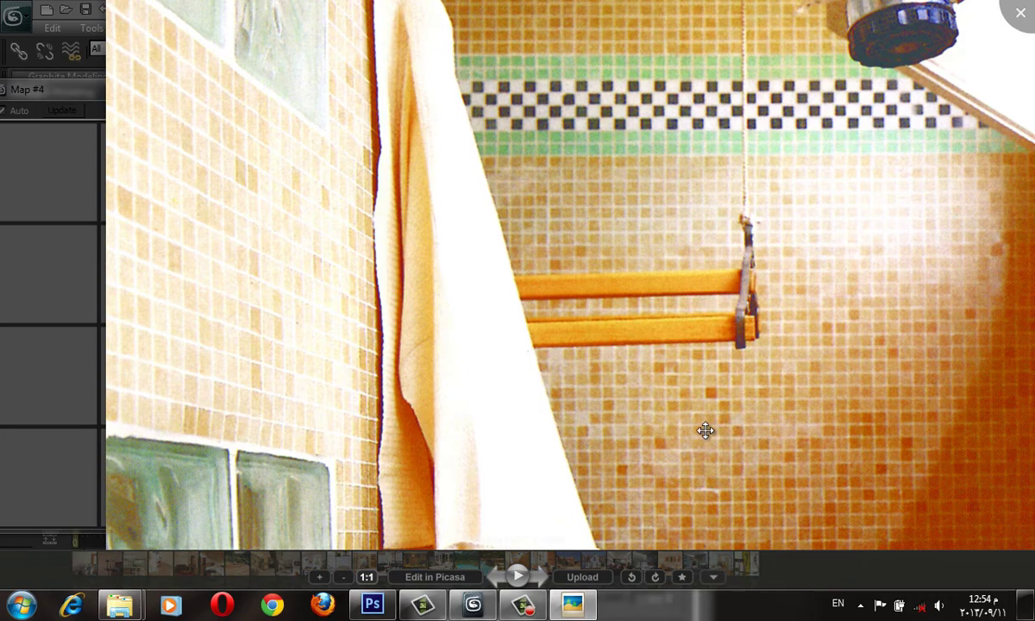
pyautogui.moveTo(686, 180); pyautogui.dragTo(656, 286)
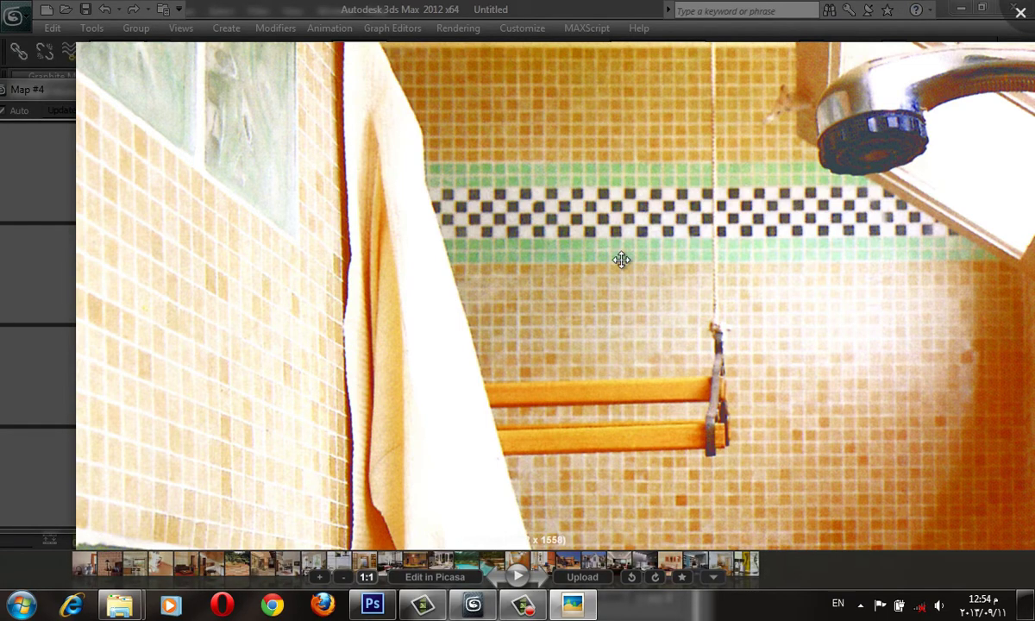
pyautogui.scroll(-3, 620, 286)
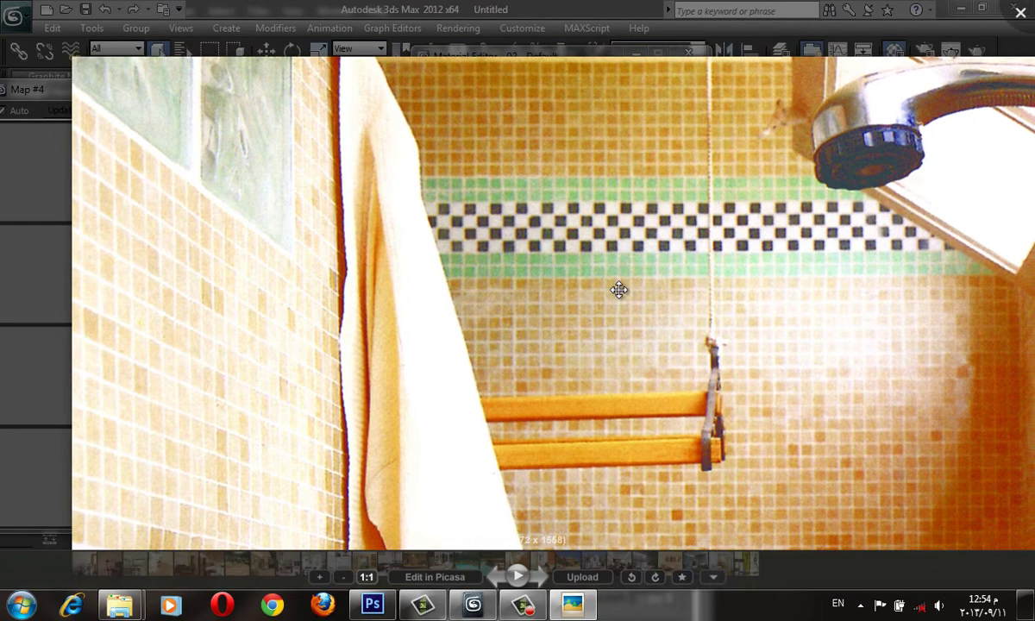
pyautogui.scroll(2, 638, 255)
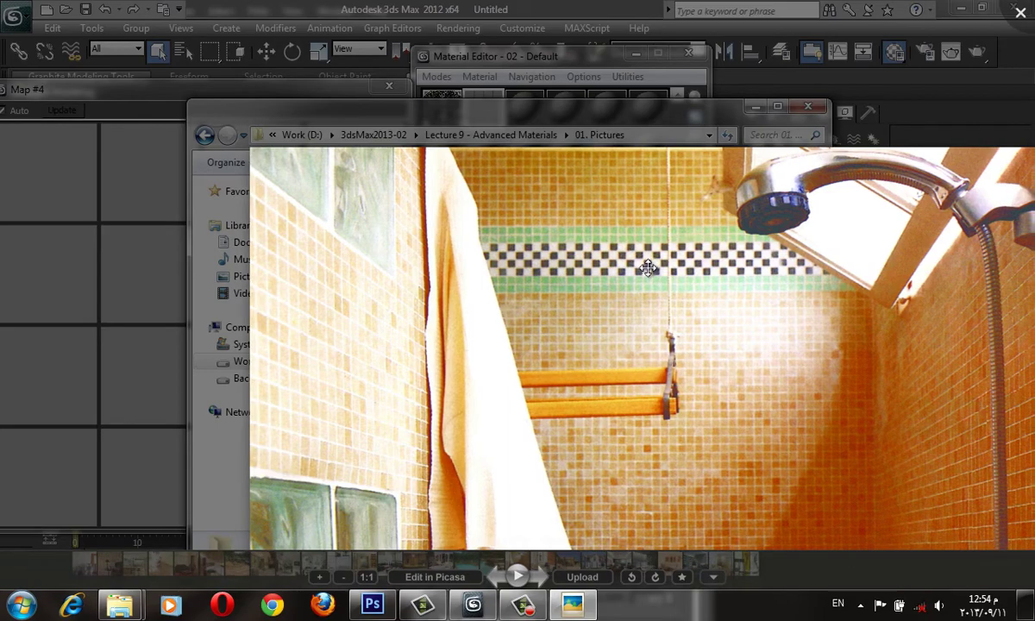
# Browse the other reference photos for tile and pattern examples, return to the mosaic bathroom photo, and switch back to 3ds Max
pyautogui.click(545, 571)
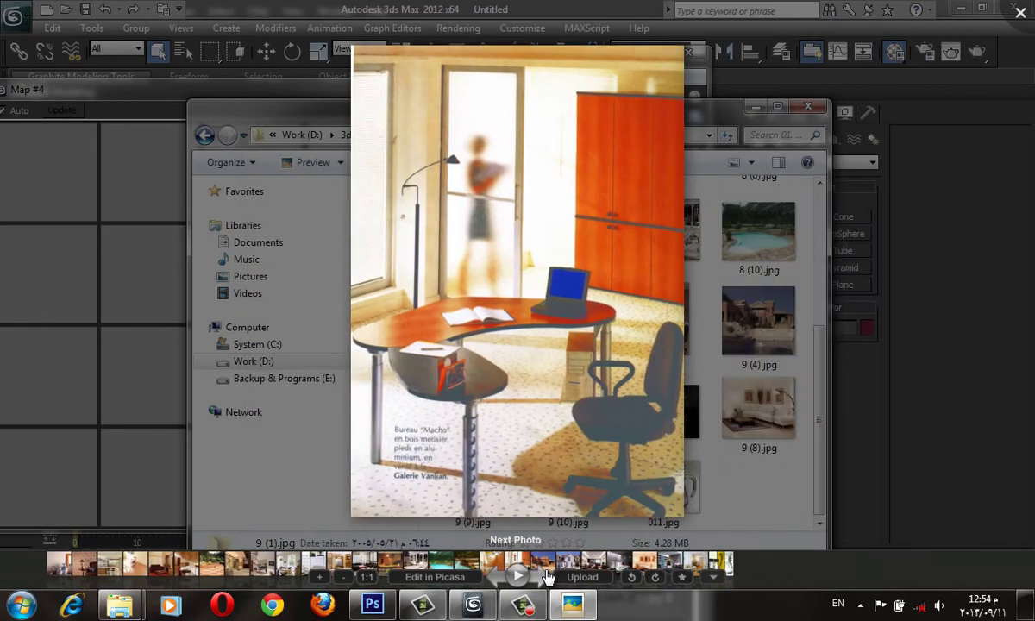
pyautogui.click(547, 576)
pyautogui.click(548, 578)
pyautogui.click(547, 577)
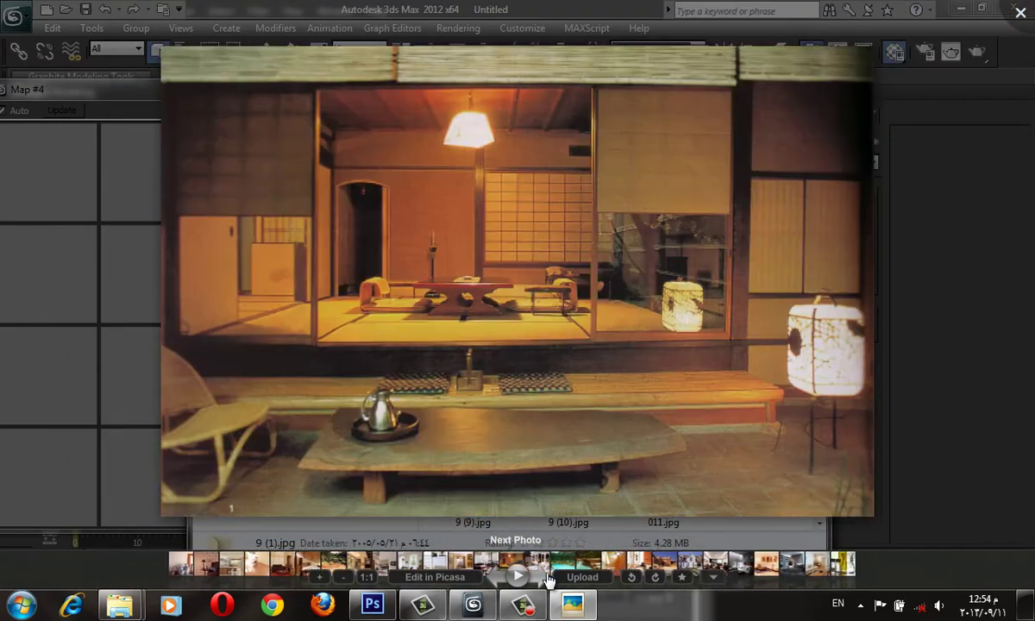
pyautogui.click(547, 577)
pyautogui.click(547, 578)
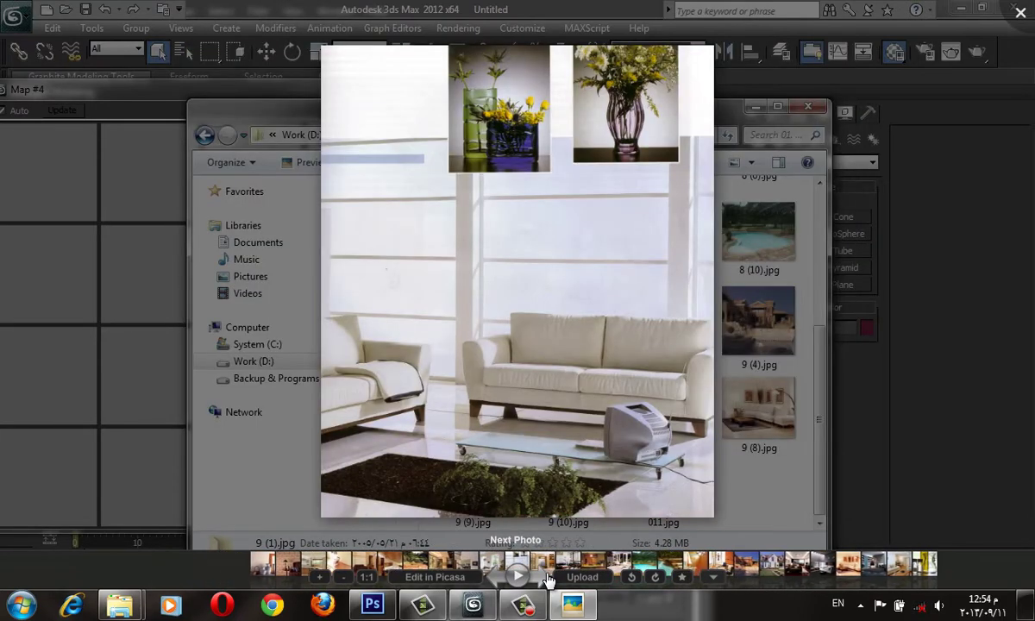
pyautogui.click(548, 577)
pyautogui.click(547, 577)
pyautogui.click(547, 578)
pyautogui.click(548, 578)
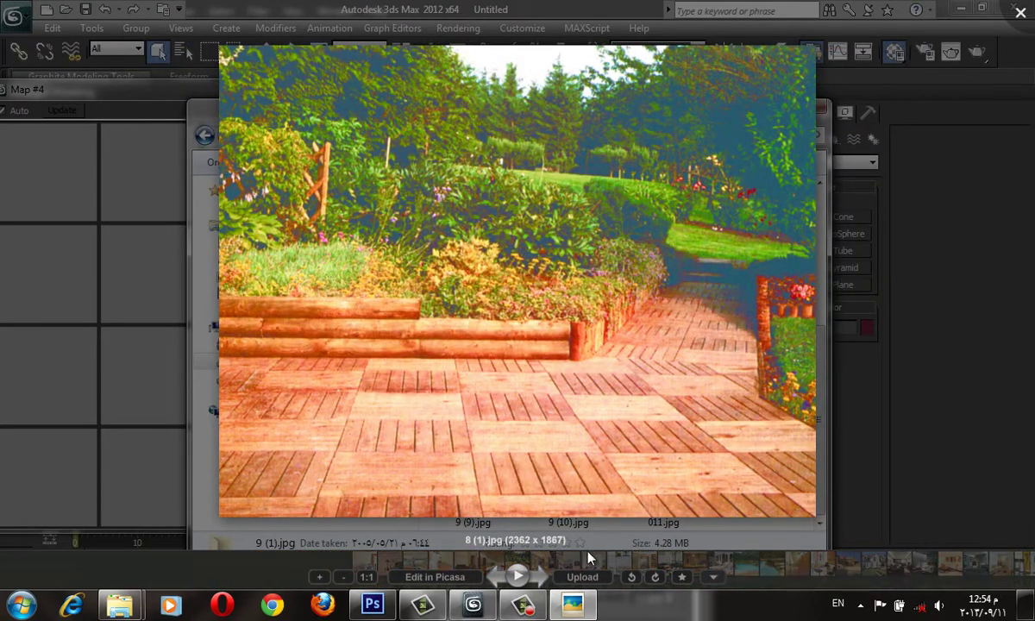
pyautogui.click(529, 579)
pyautogui.click(529, 579)
pyautogui.click(530, 581)
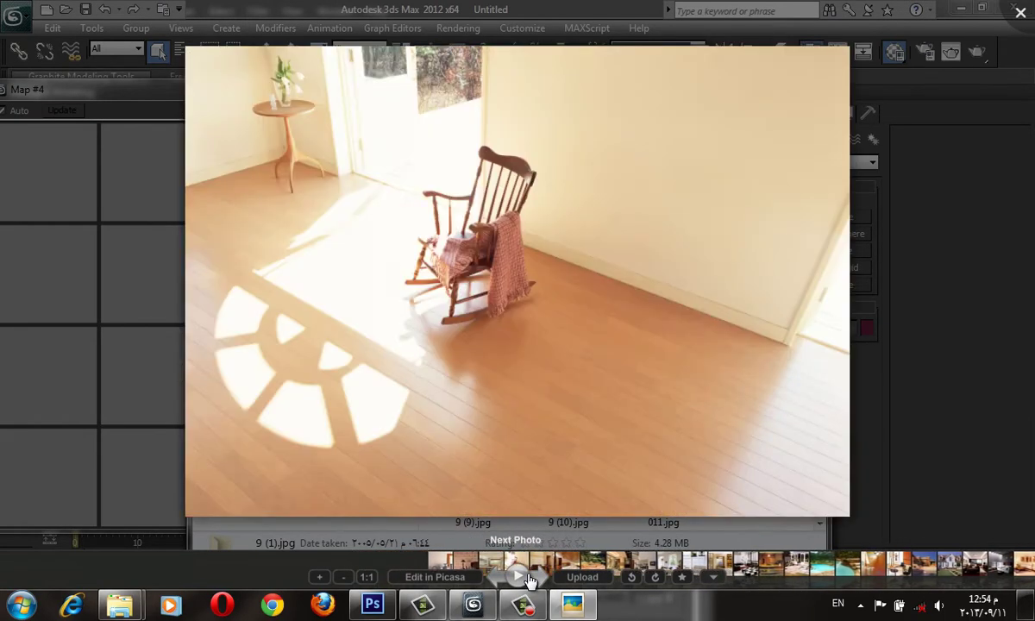
pyautogui.click(529, 579)
pyautogui.click(530, 581)
pyautogui.rightClick(532, 582)
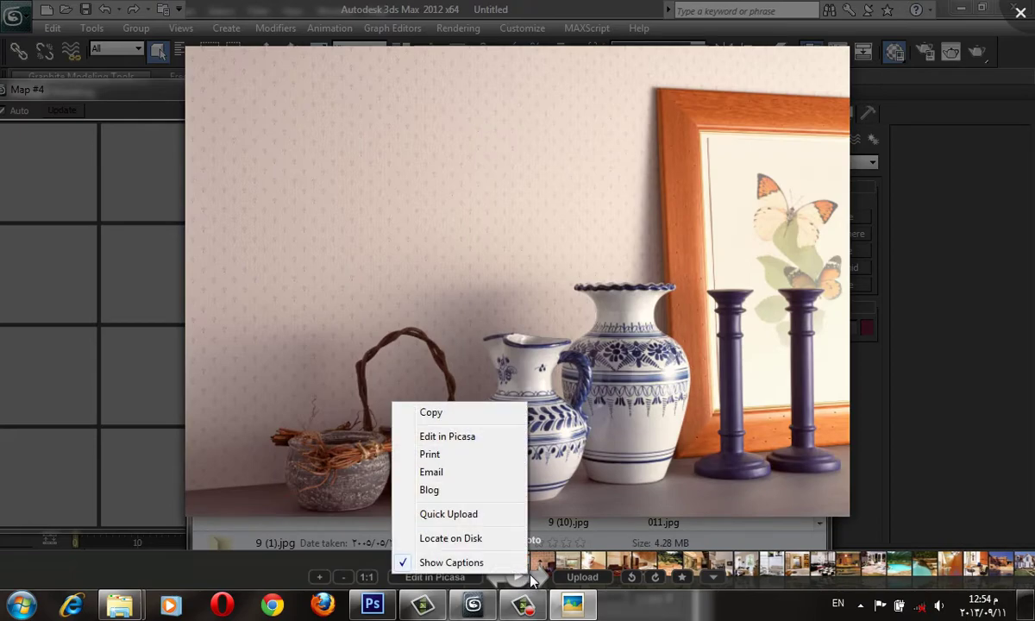
pyautogui.click(533, 579)
pyautogui.click(534, 581)
pyautogui.click(534, 583)
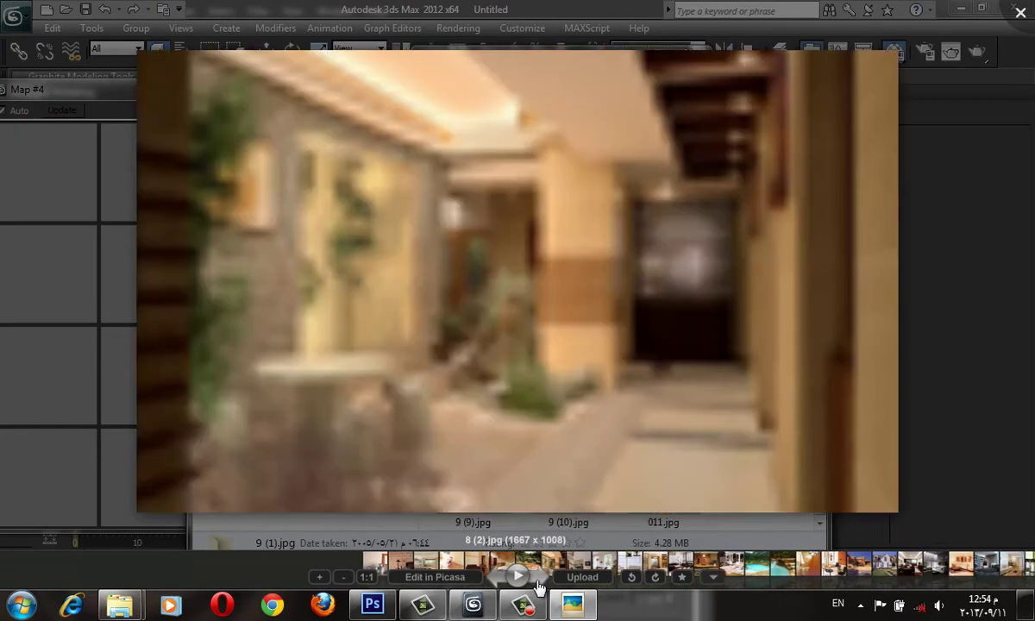
pyautogui.click(535, 584)
pyautogui.click(536, 583)
pyautogui.click(536, 583)
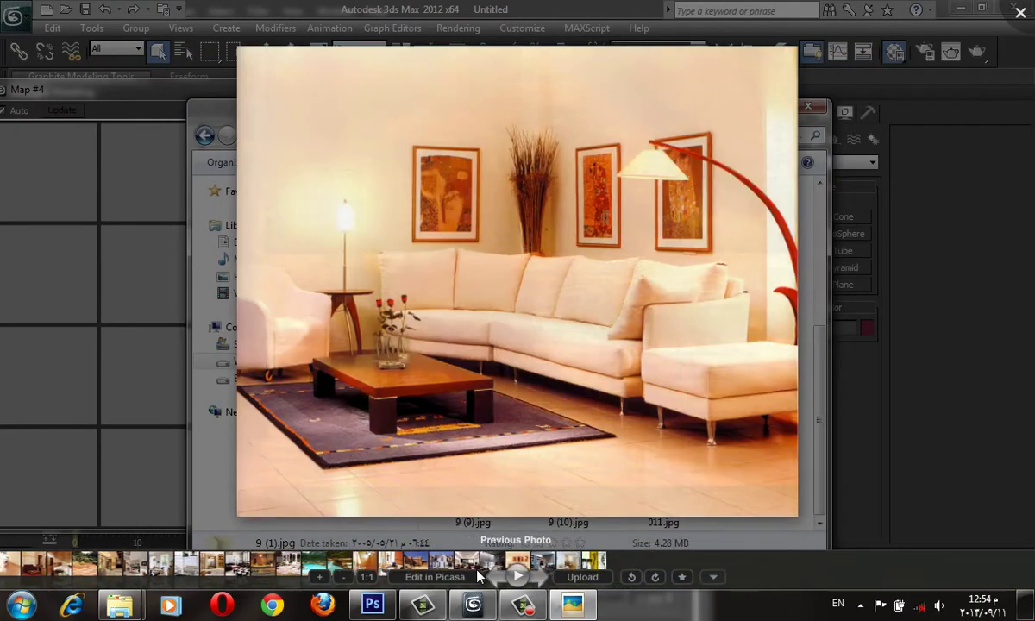
pyautogui.click(497, 580)
pyautogui.click(497, 580)
pyautogui.click(498, 579)
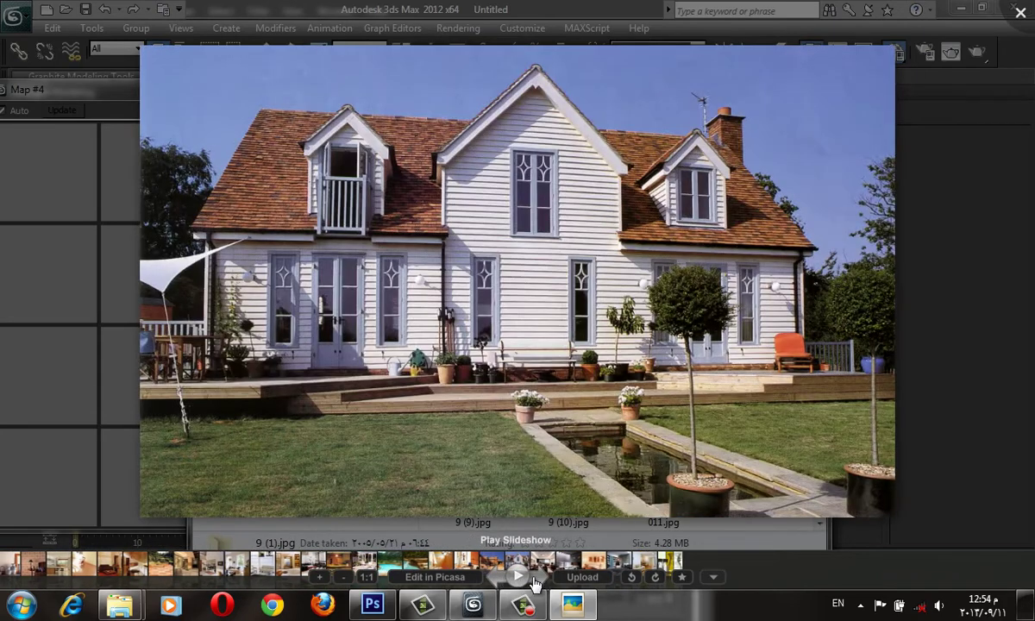
pyautogui.click(507, 583)
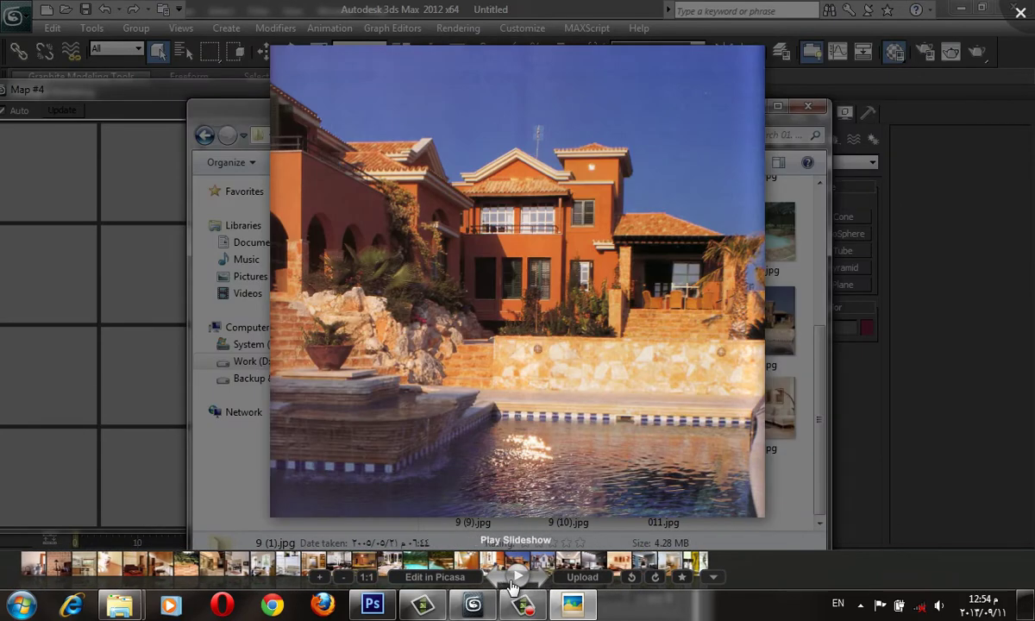
pyautogui.click(497, 581)
pyautogui.click(497, 581)
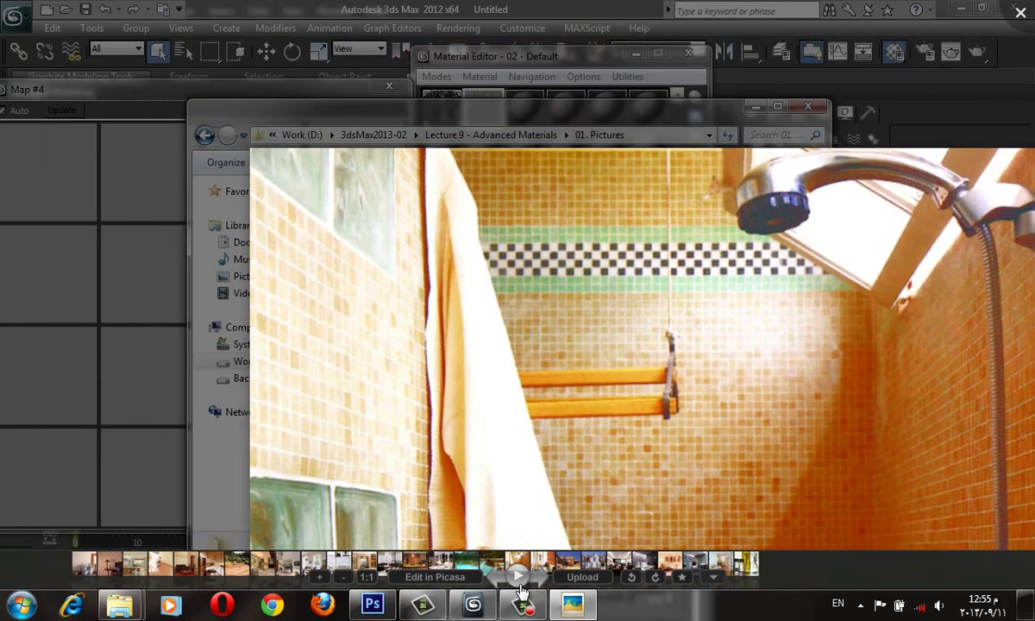
pyautogui.press('Escape')
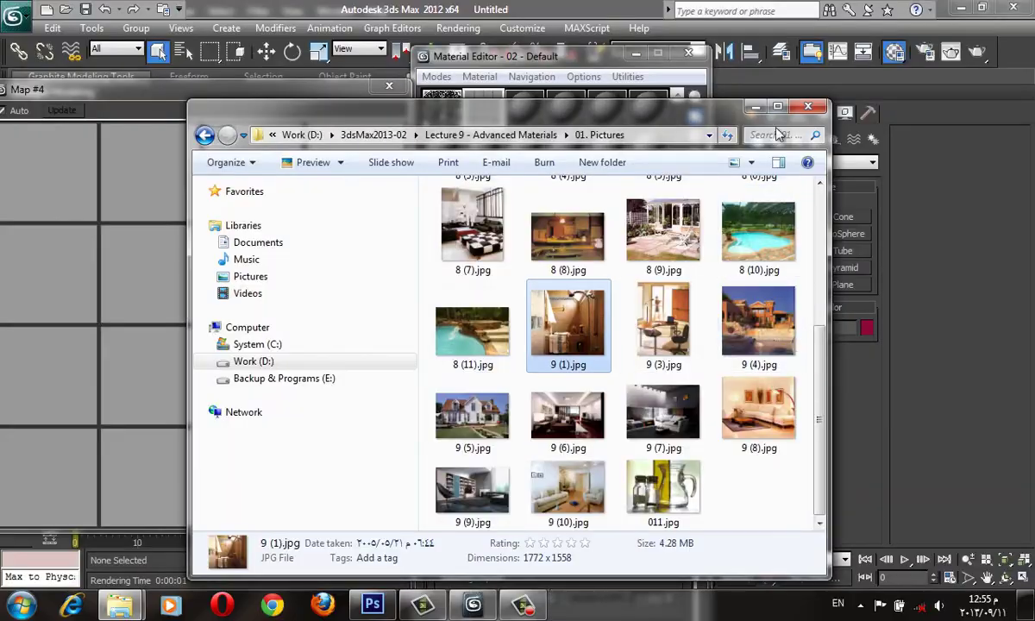
pyautogui.click(752, 107)
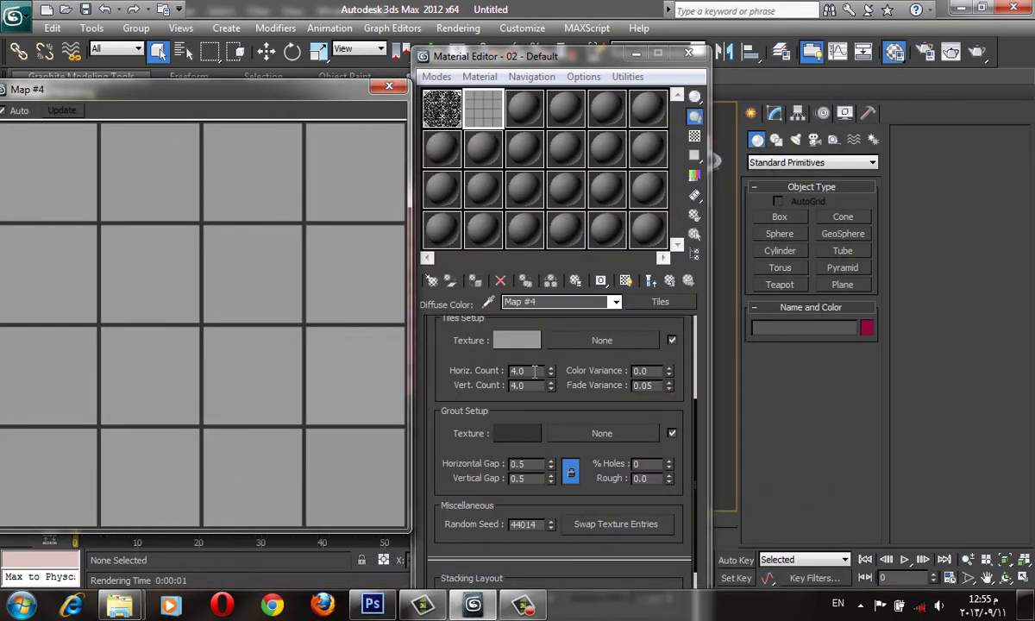
# Set the Tiles map's horizontal and vertical counts to 40, its color variance to 0.4 and both grout gaps to 0.1
pyautogui.doubleClick(534, 370)
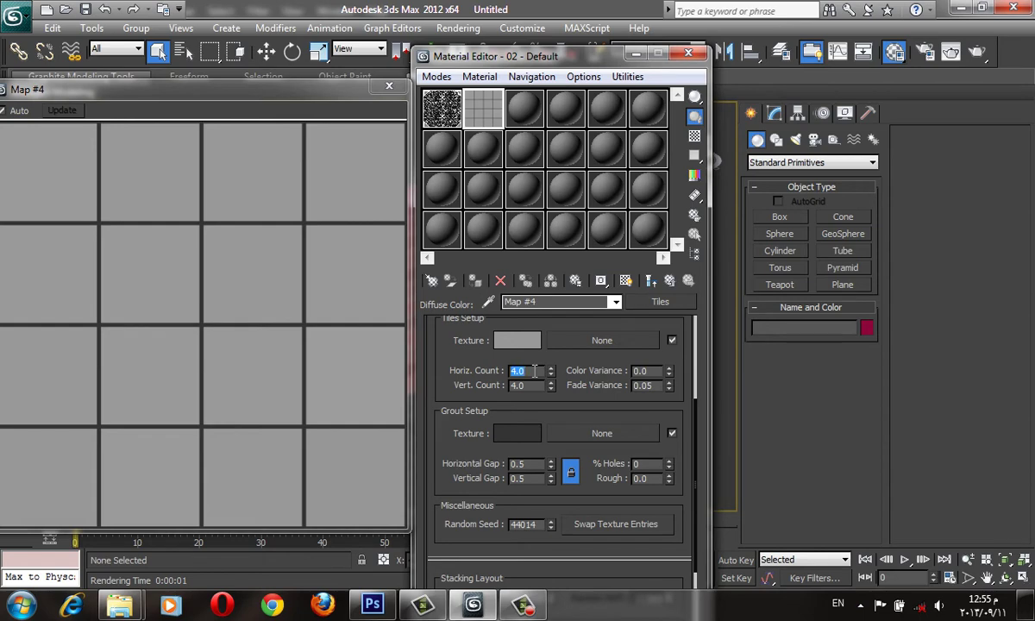
pyautogui.press('Tab')
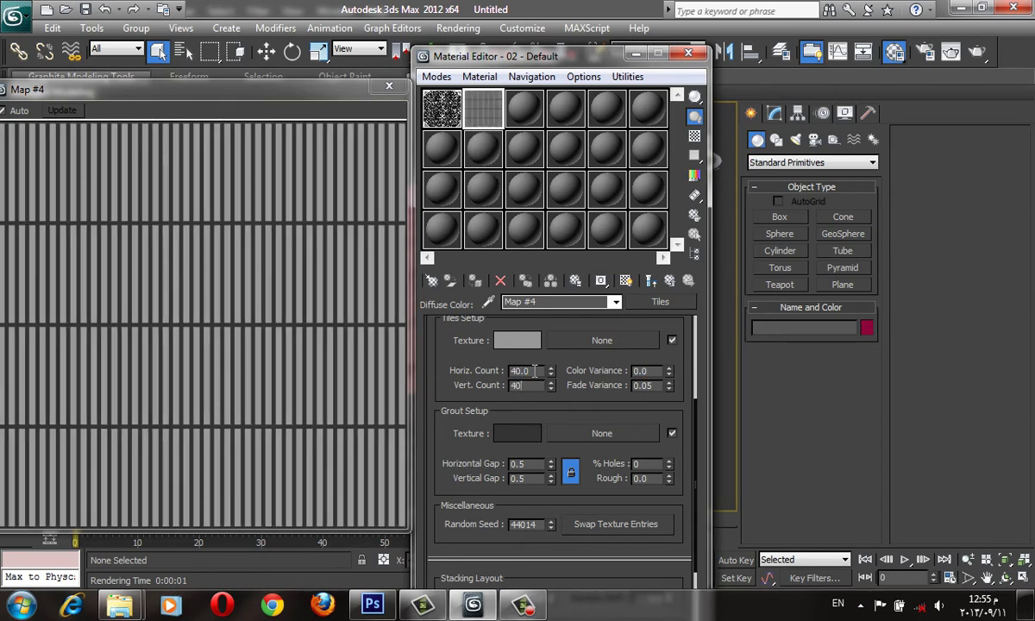
pyautogui.press('Tab')
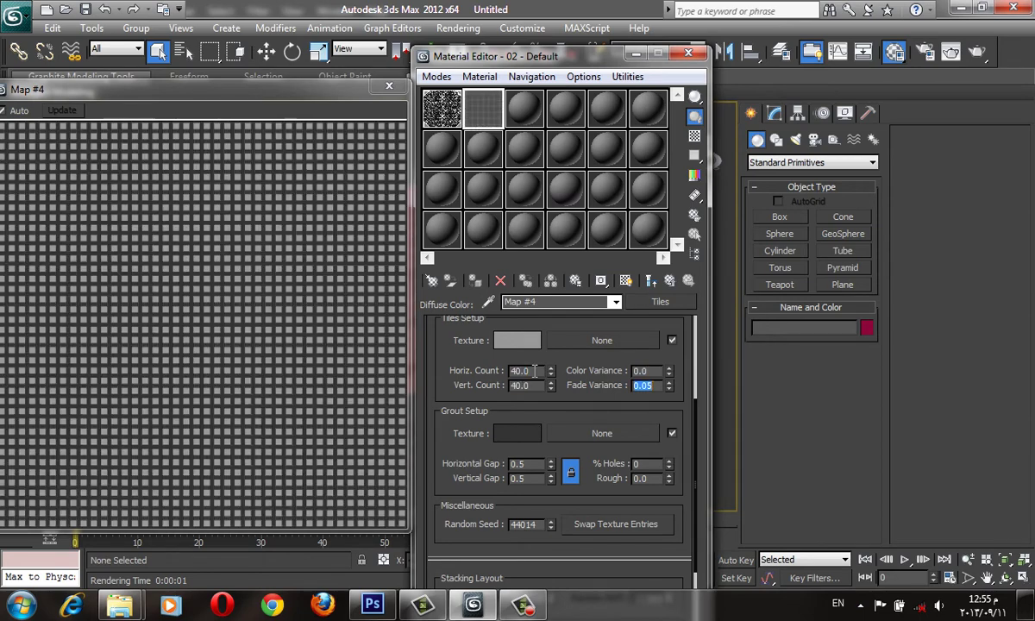
pyautogui.click(550, 467)
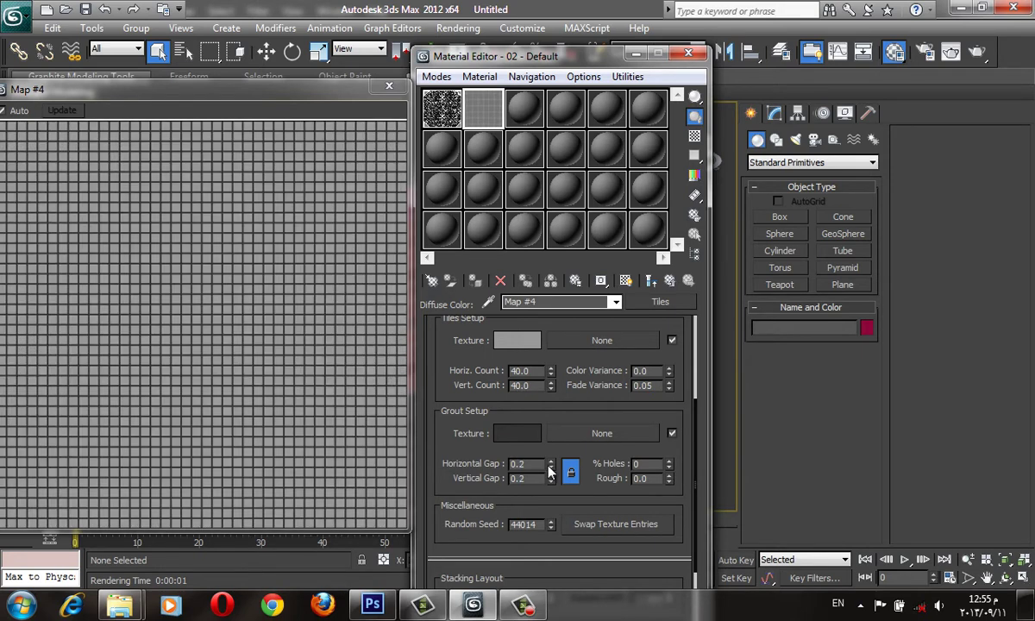
pyautogui.click(551, 472)
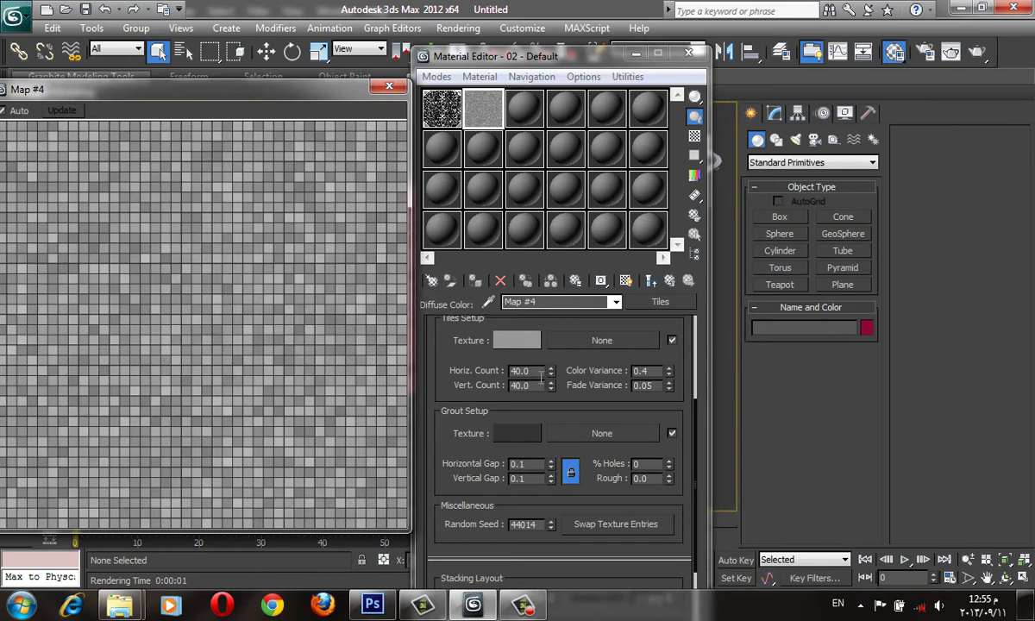
# Change the tile texture color from grey to a light turquoise blue
pyautogui.click(516, 340)
pyautogui.click(398, 123)
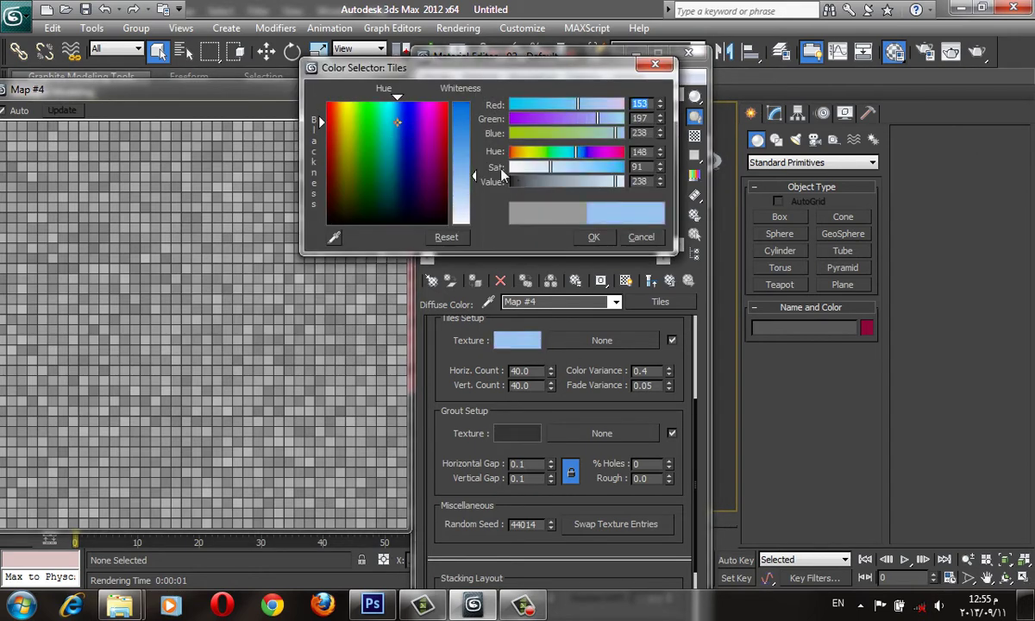
pyautogui.moveTo(476, 175); pyautogui.dragTo(478, 152)
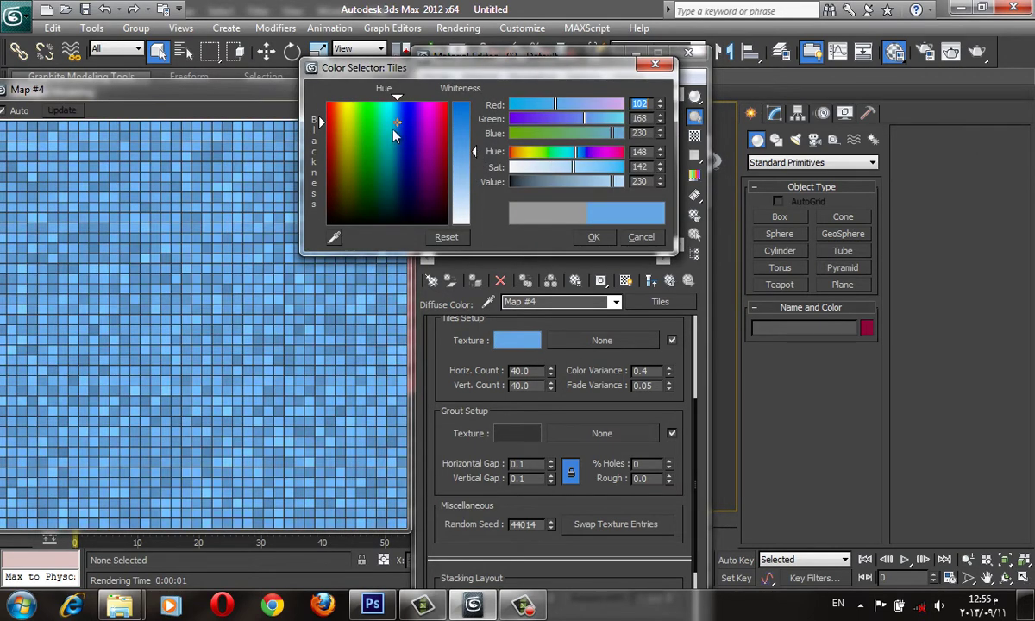
pyautogui.moveTo(395, 135); pyautogui.dragTo(367, 121)
pyautogui.click(576, 237)
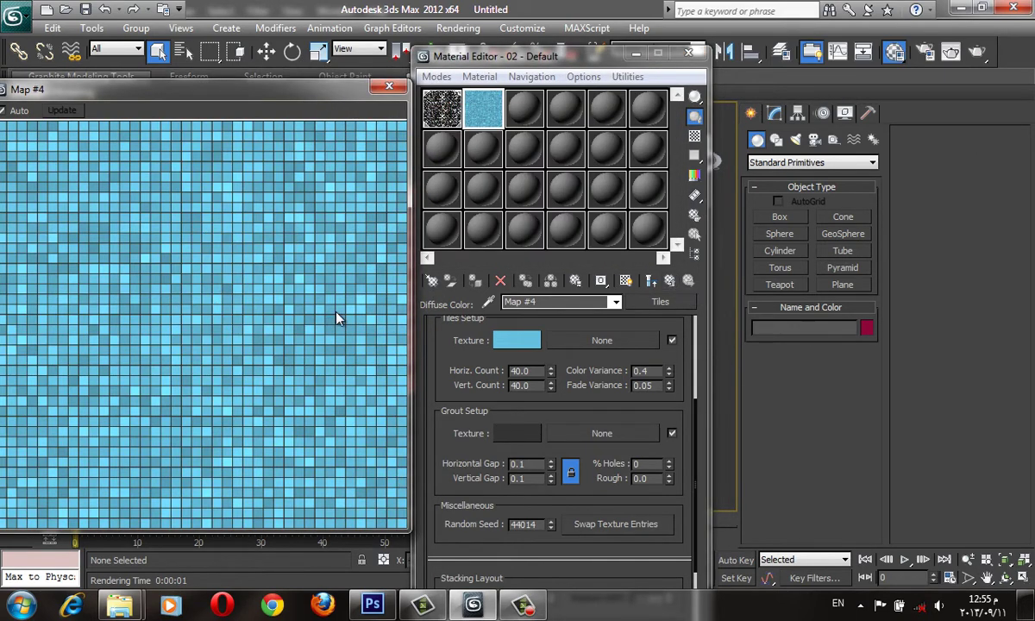
# Collapse the Tiles map's settings and copy the second material to the third sample slot
pyautogui.scroll(5, 633, 322)
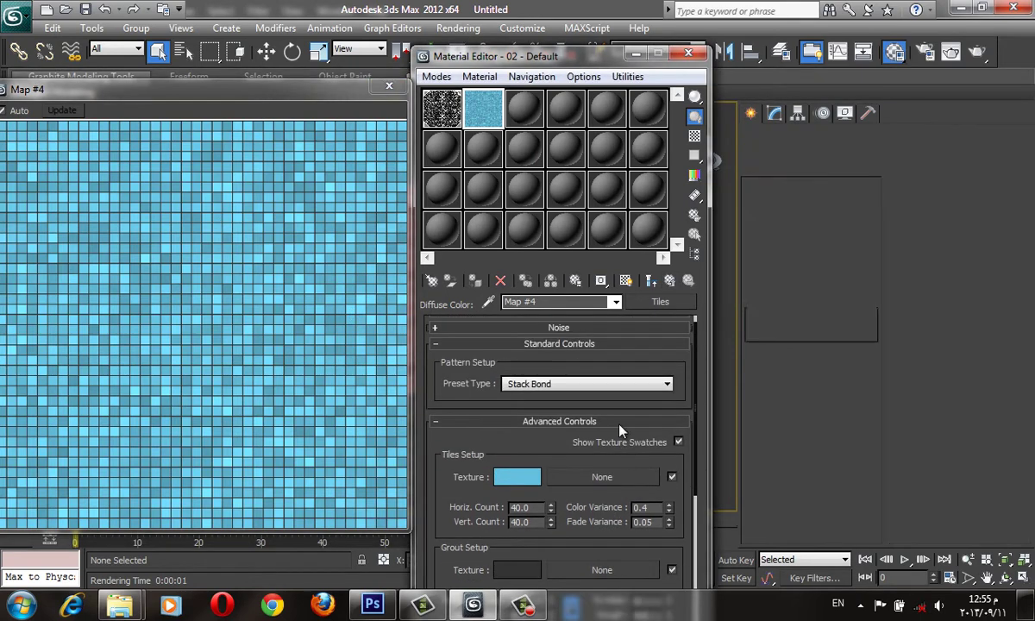
pyautogui.click(551, 357)
pyautogui.click(559, 373)
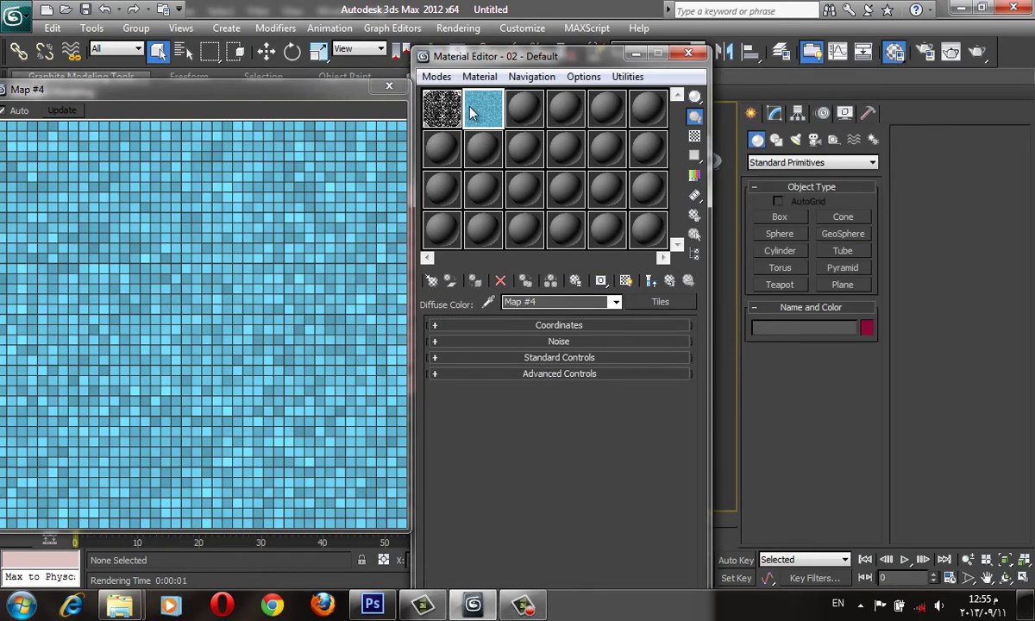
pyautogui.click(527, 110)
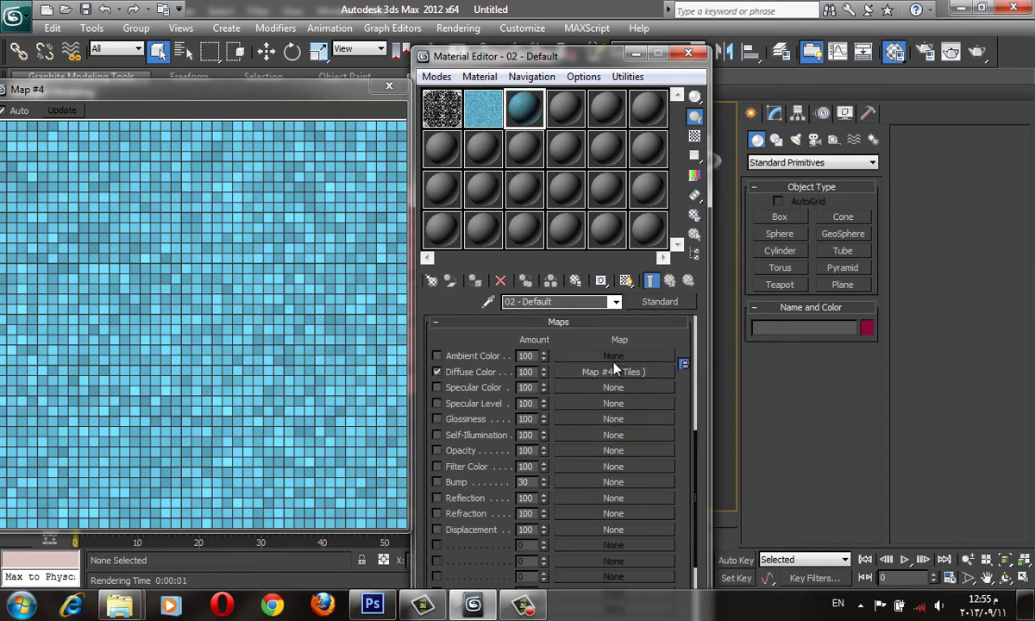
# Set the copied material's horizontal and vertical tile counts to 4 and open an enlarged preview of its Tiles map
pyautogui.click(611, 372)
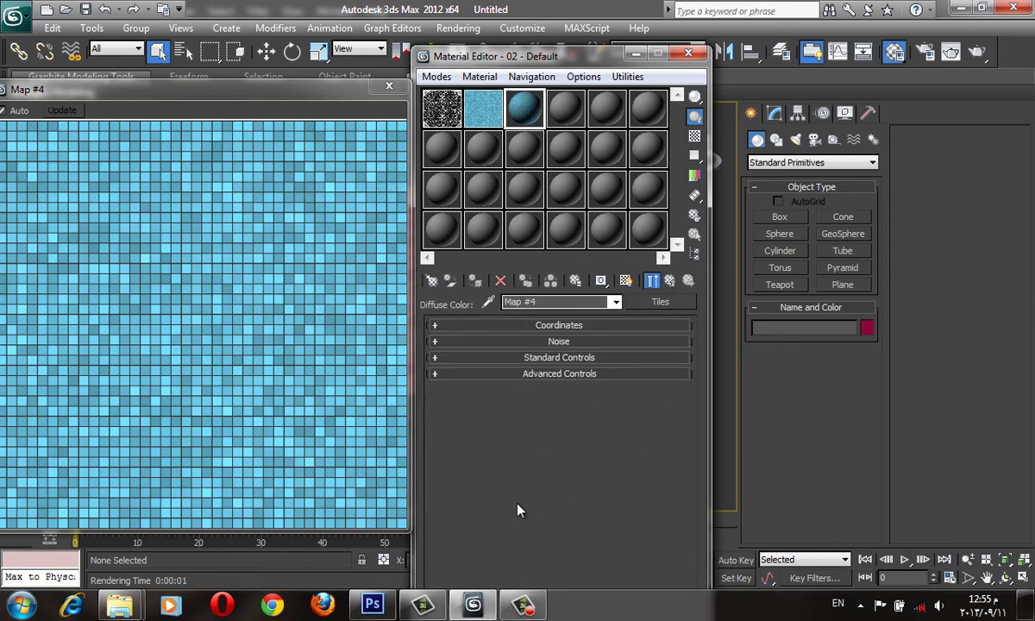
pyautogui.click(569, 374)
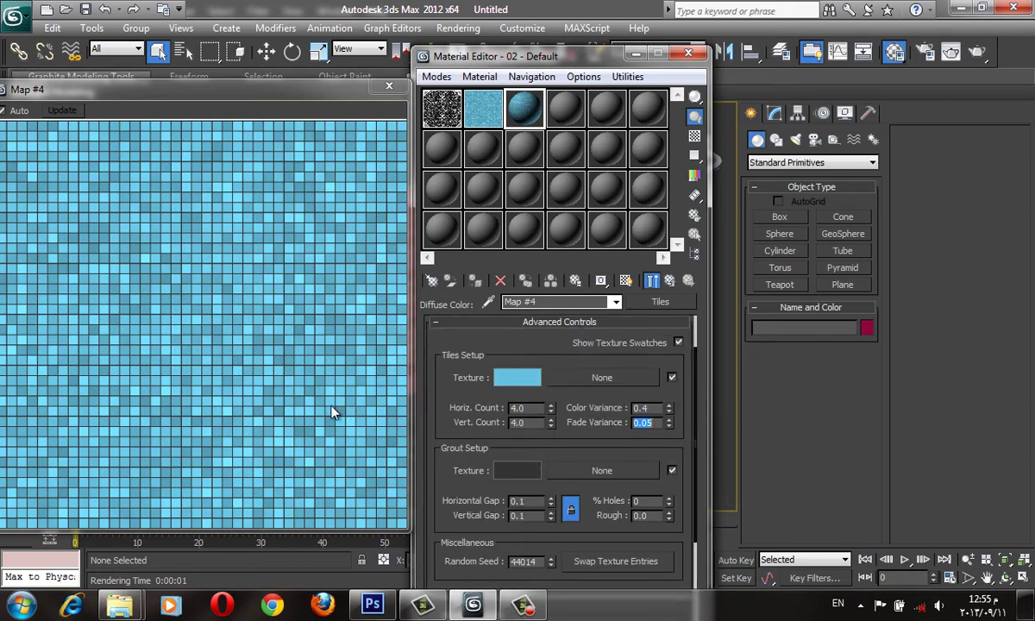
pyautogui.doubleClick(510, 106)
pyautogui.moveTo(380, 118); pyautogui.dragTo(269, 90)
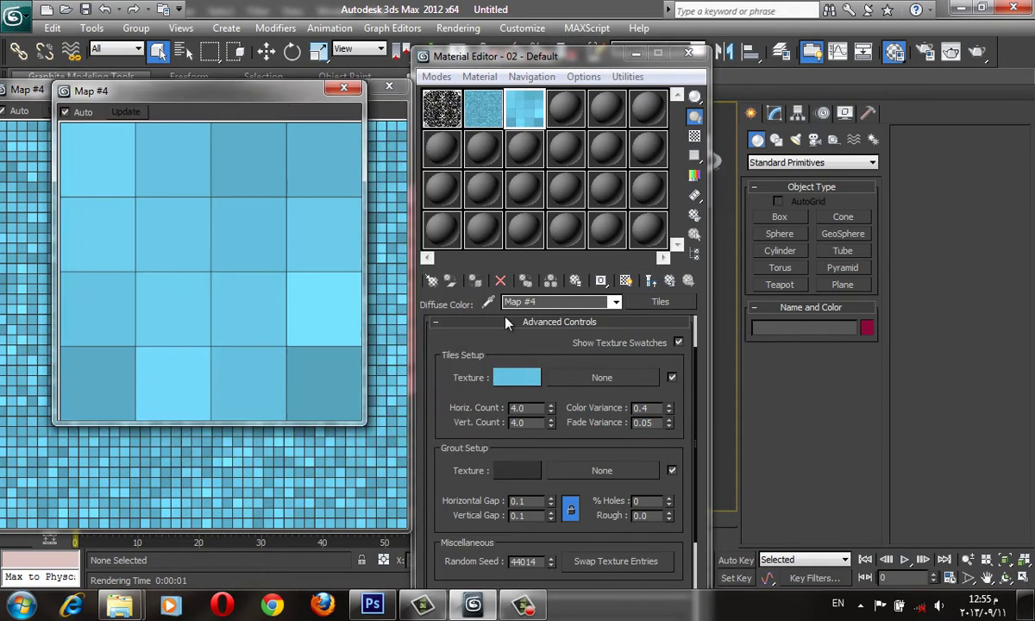
# Set the copied Tiles map's U and V tiling to 10 in its coordinates
pyautogui.scroll(2, 526, 371)
pyautogui.click(532, 353)
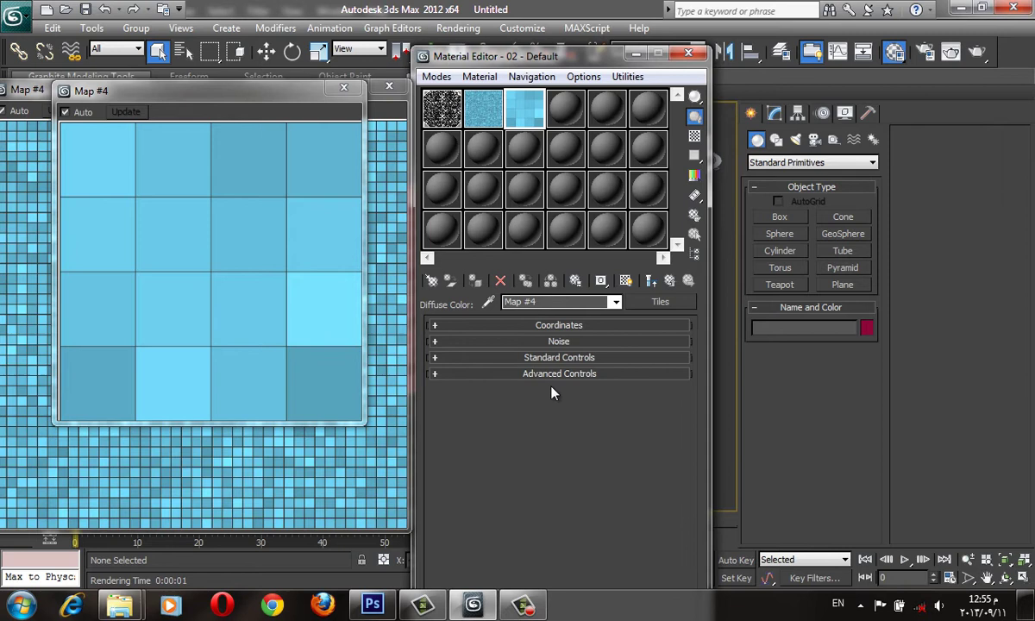
pyautogui.click(550, 326)
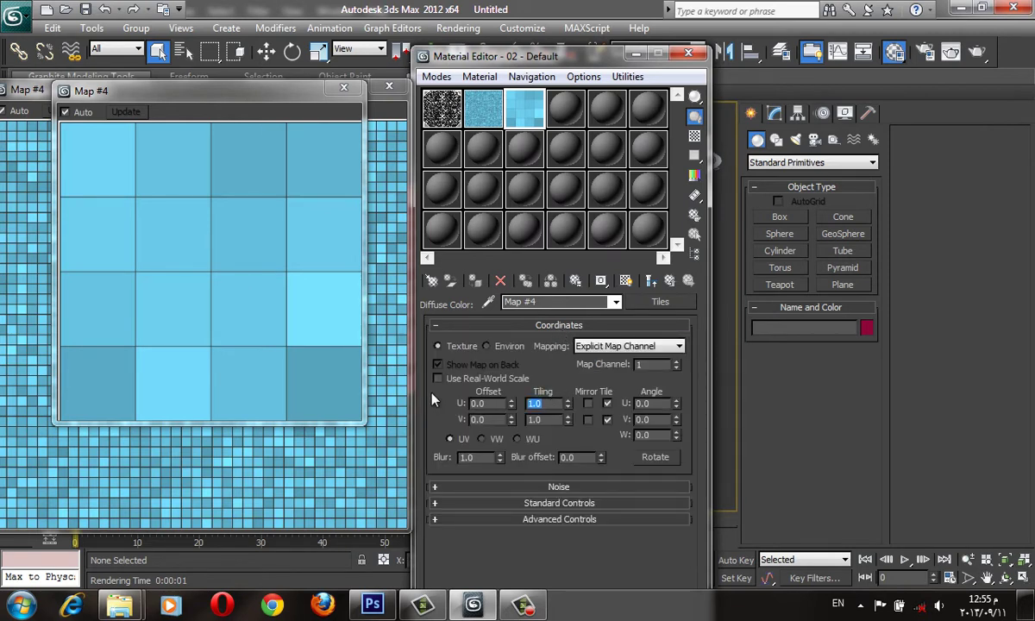
pyautogui.press('Tab')
pyautogui.write('10')
pyautogui.press('Return')
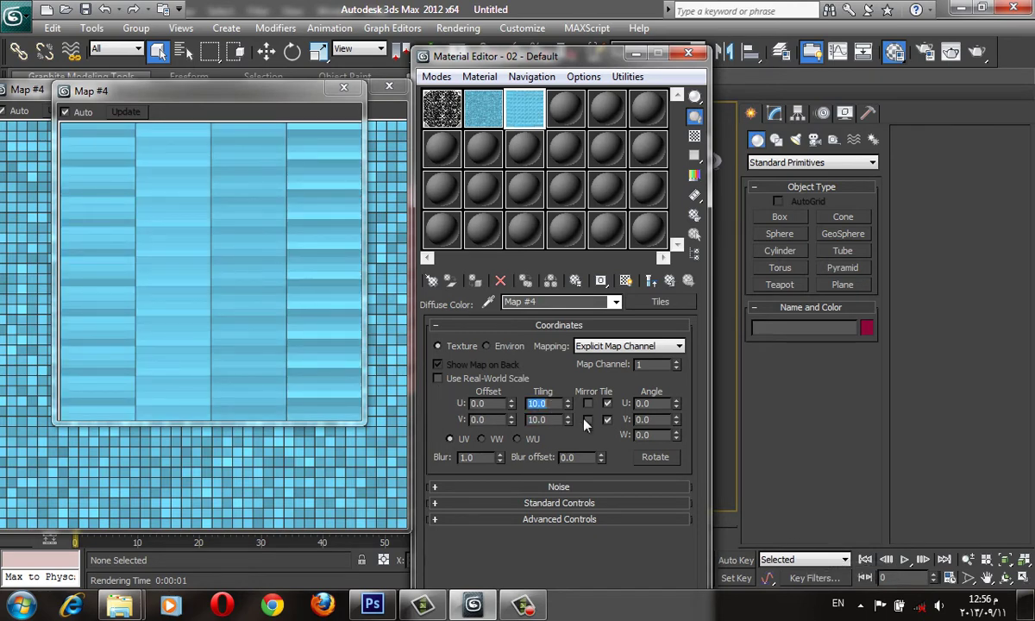
# Compare the copied map's pattern side by side with the 40-count tiles, then close the copy's preview
pyautogui.moveTo(227, 88); pyautogui.dragTo(613, 168)
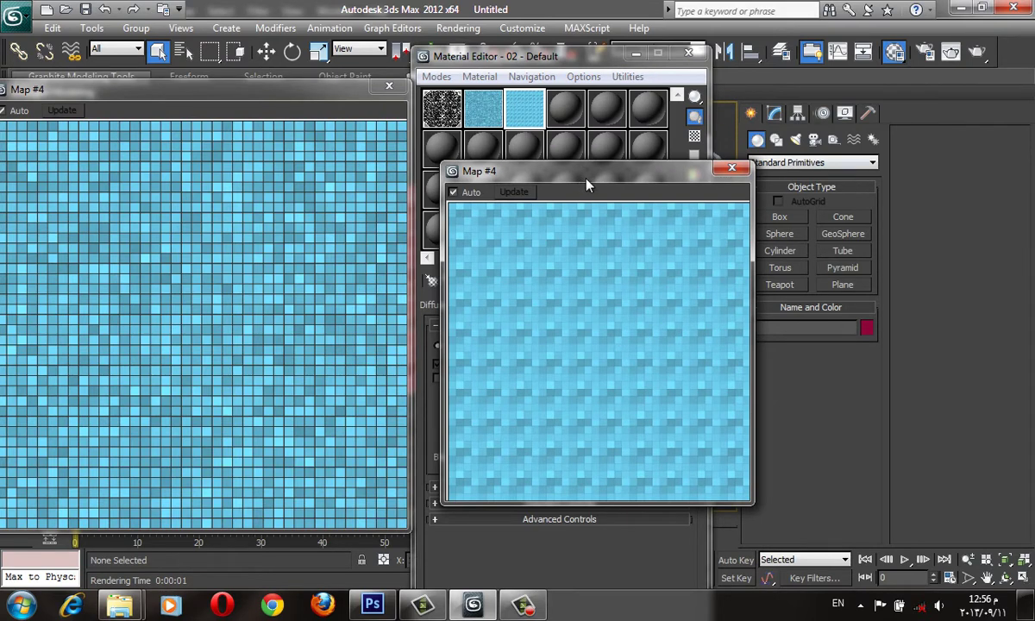
pyautogui.moveTo(586, 183); pyautogui.dragTo(603, 175)
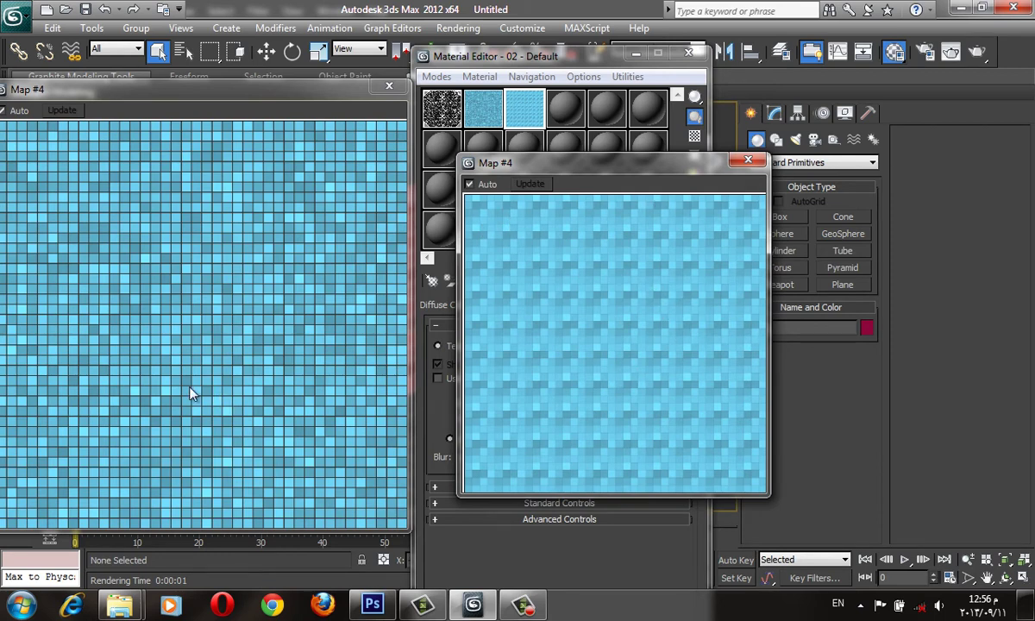
pyautogui.click(748, 159)
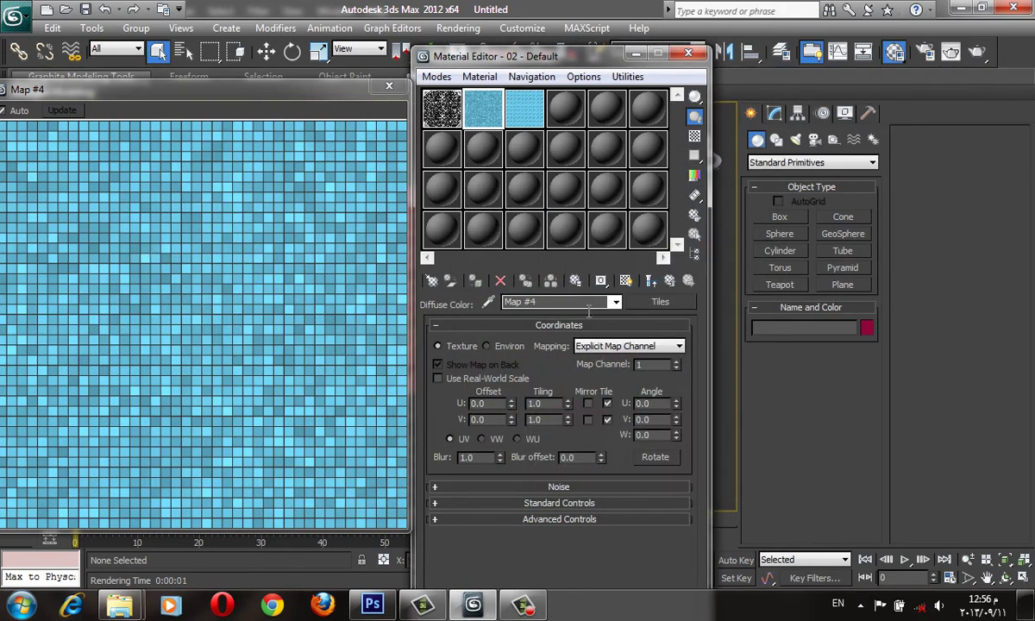
# Reopen the second material's diffuse Tiles map and review its tile counts alongside its coordinate tiling
pyautogui.click(651, 281)
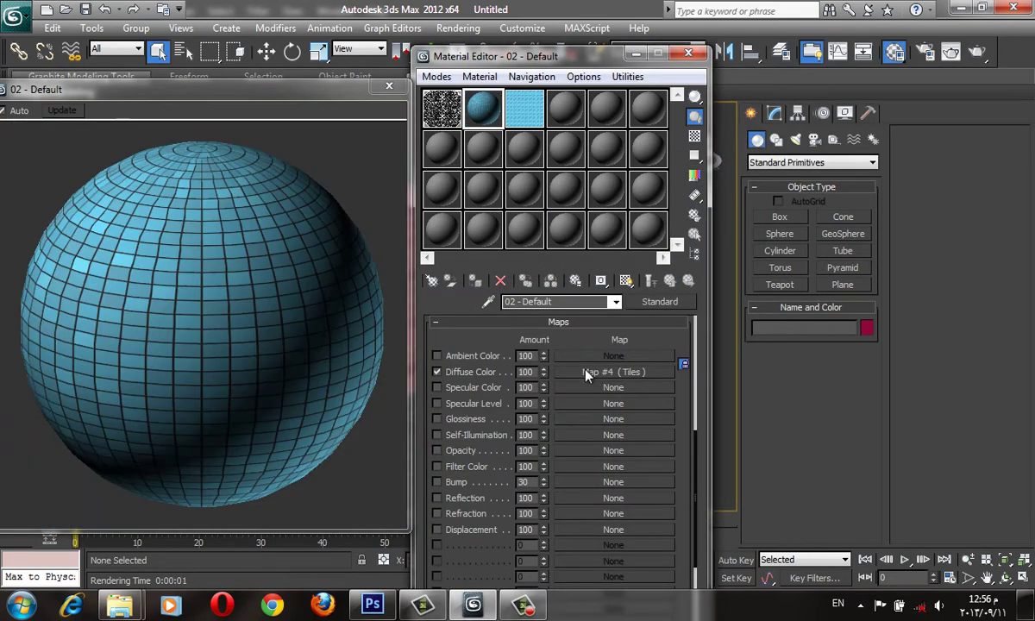
pyautogui.click(600, 372)
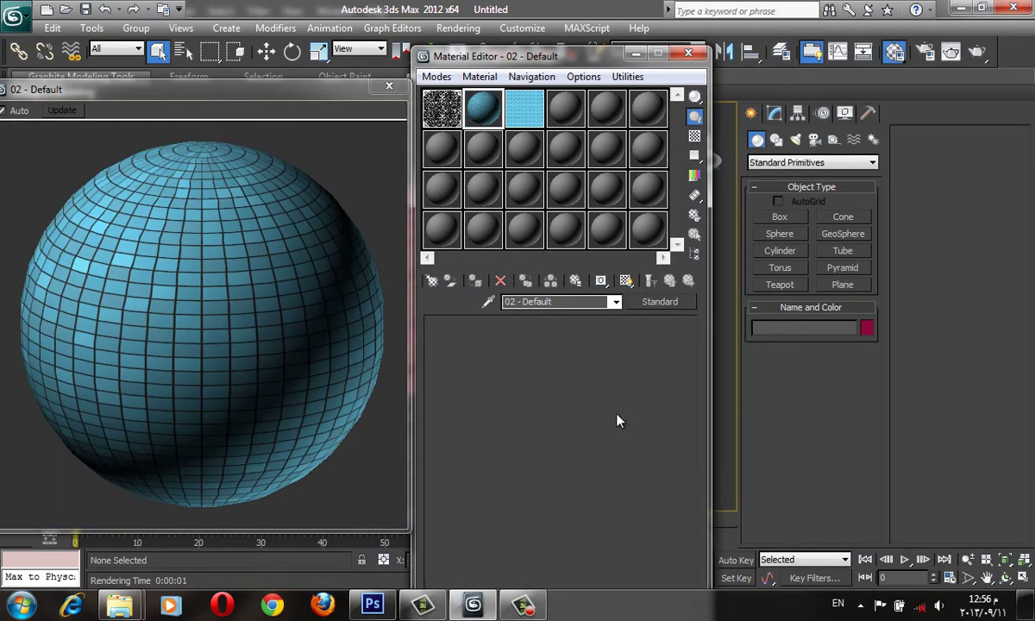
pyautogui.scroll(-5, 608, 530)
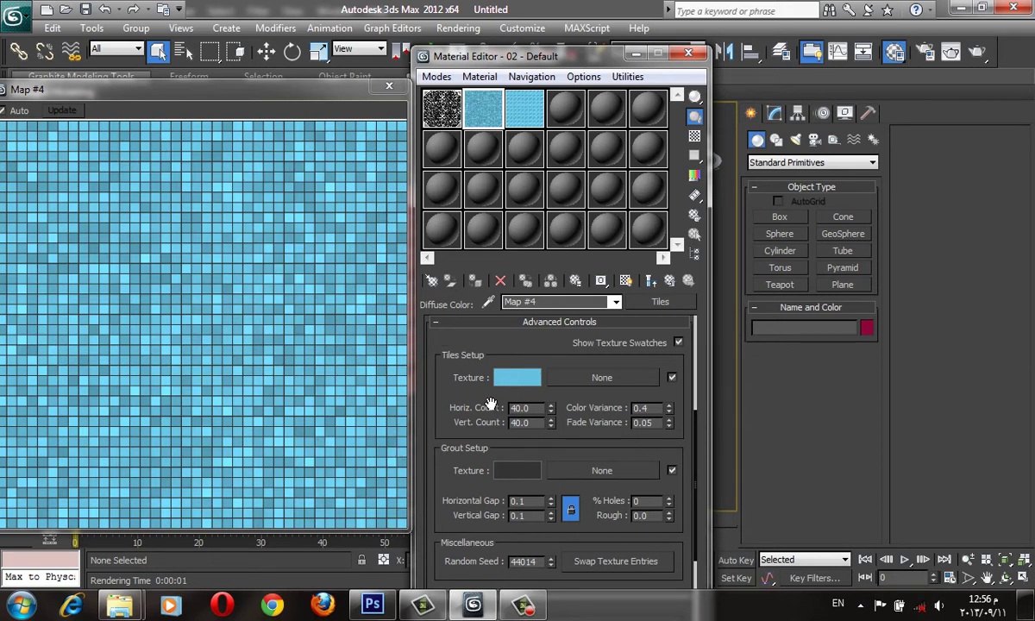
pyautogui.scroll(5, 457, 378)
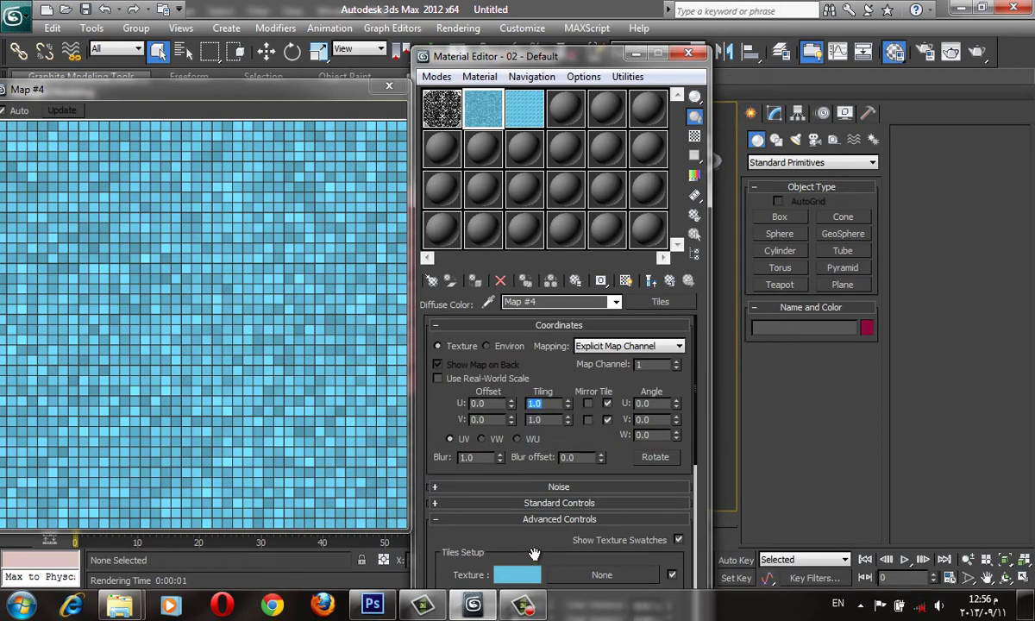
pyautogui.moveTo(534, 553); pyautogui.dragTo(542, 518)
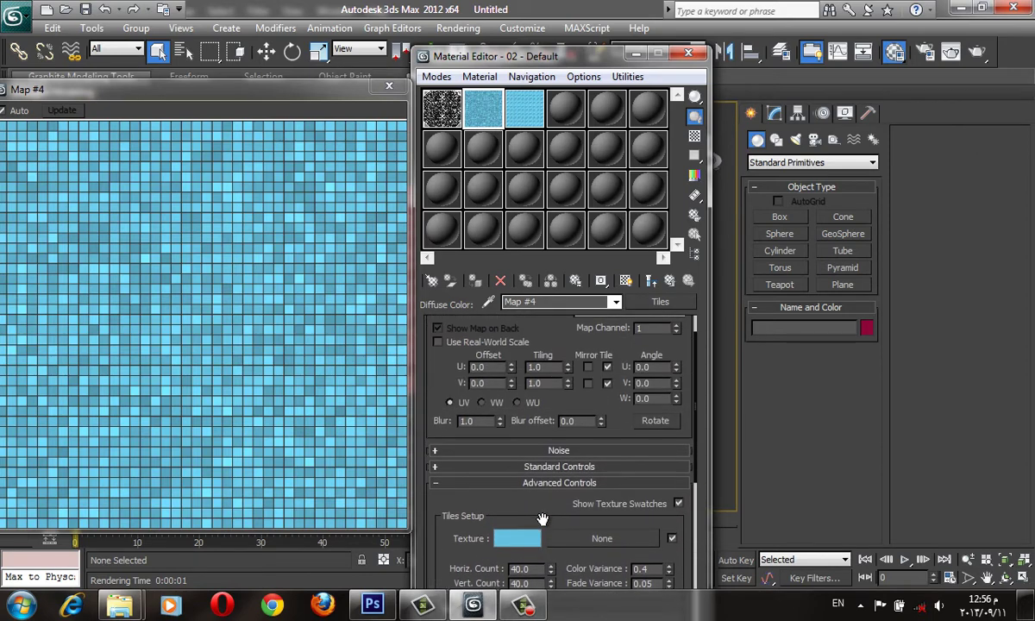
pyautogui.scroll(2, 546, 481)
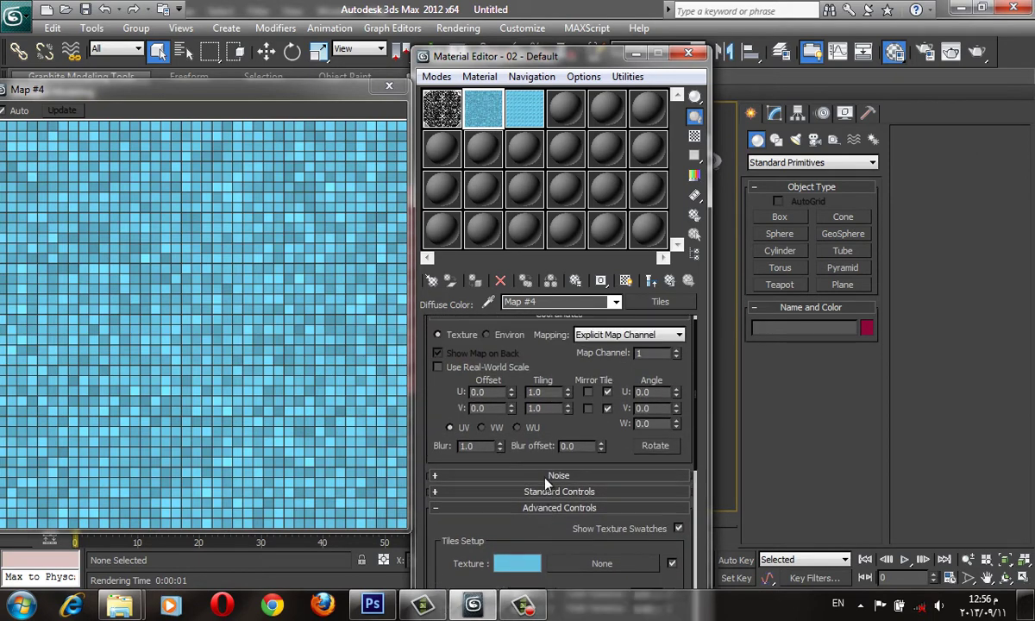
# Collapse the Tiles map's coordinates, try a grout roughness of 2.0, and settle on 1.0
pyautogui.click(560, 326)
pyautogui.moveTo(468, 491); pyautogui.dragTo(474, 363)
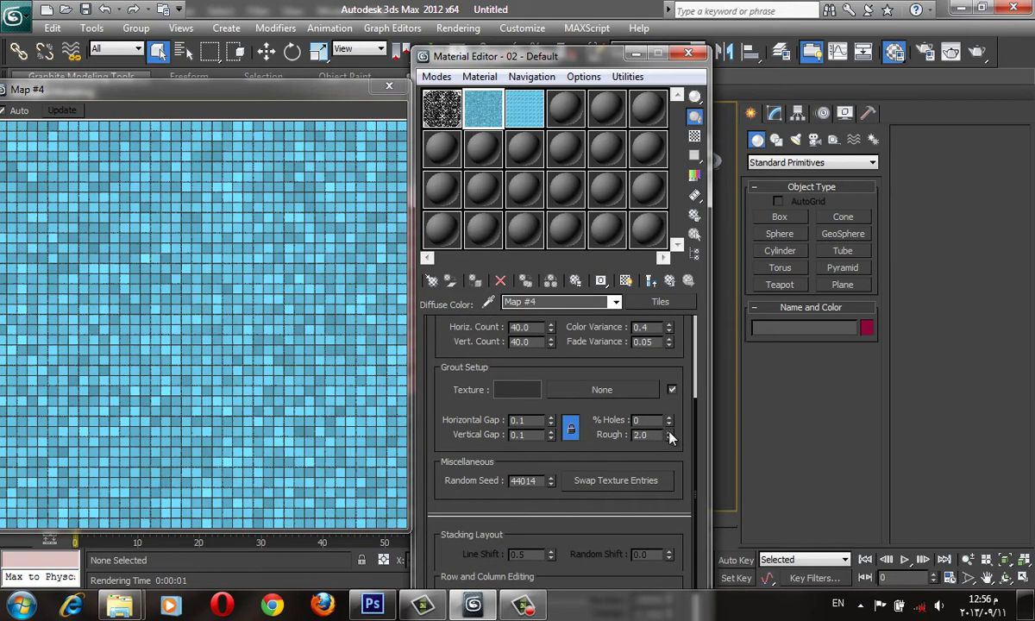
pyautogui.click(315, 477)
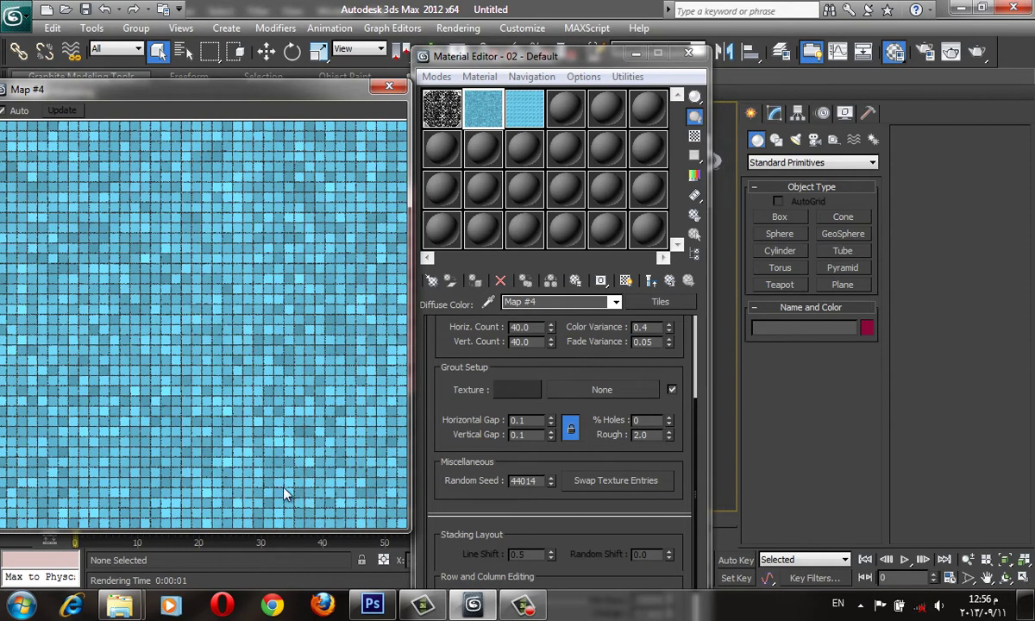
pyautogui.click(668, 439)
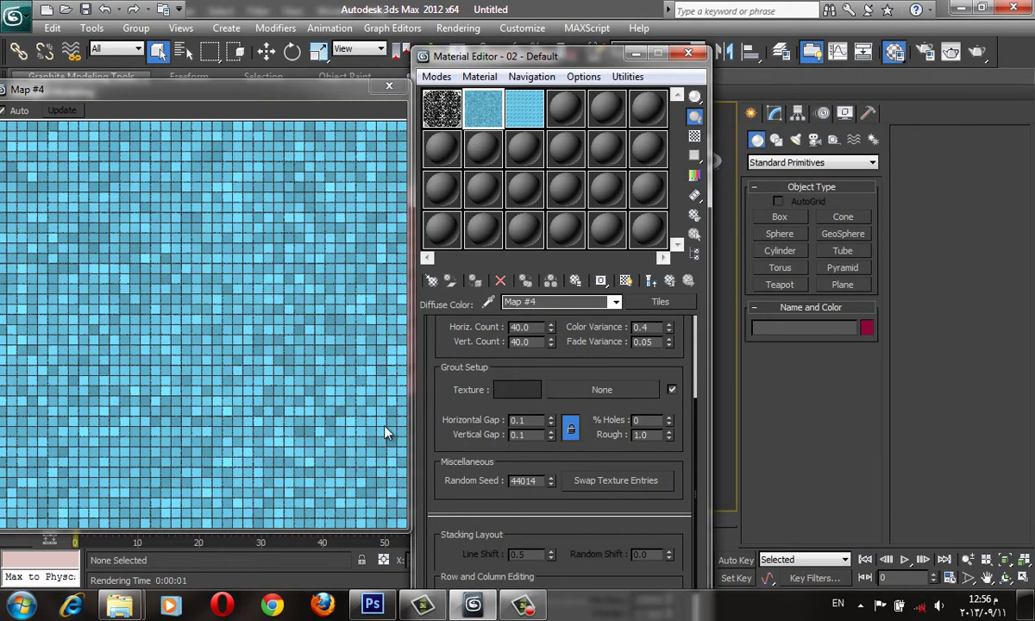
# Swap the Tiles map's tile and grout texture entries, and swap them back
pyautogui.click(631, 487)
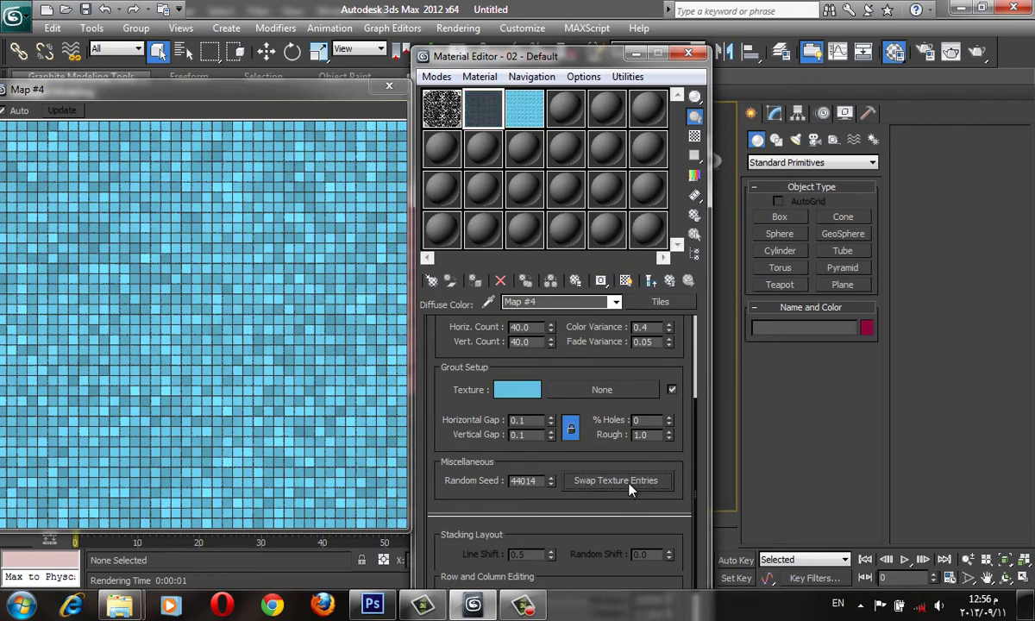
pyautogui.click(616, 481)
pyautogui.scroll(3, 466, 504)
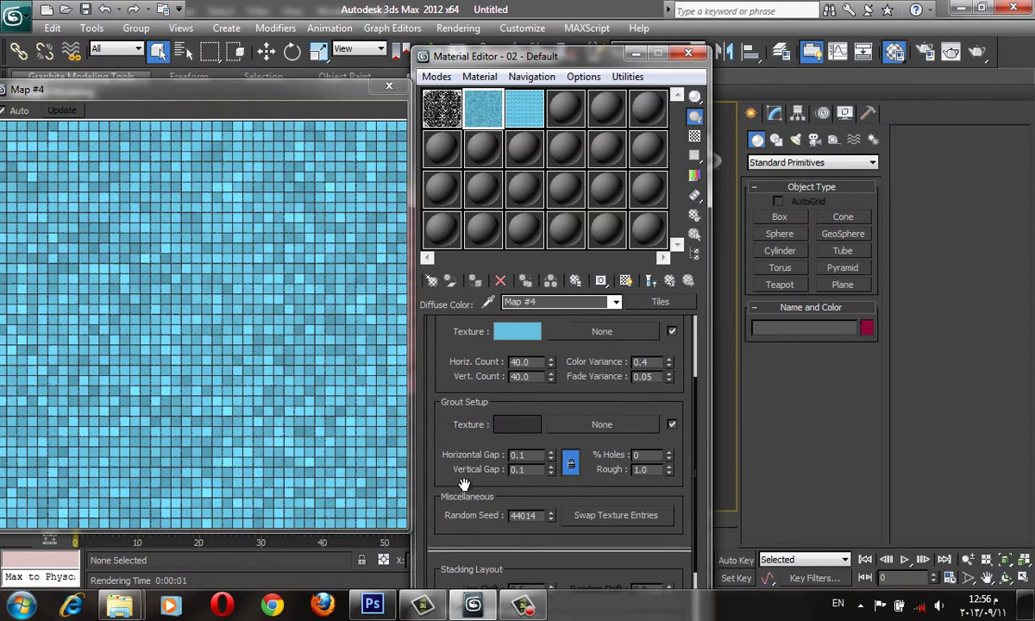
pyautogui.scroll(1, 479, 512)
# Change the Tiles map's random seed to 44023 to vary the distribution of the tile shades
pyautogui.scroll(-2, 547, 532)
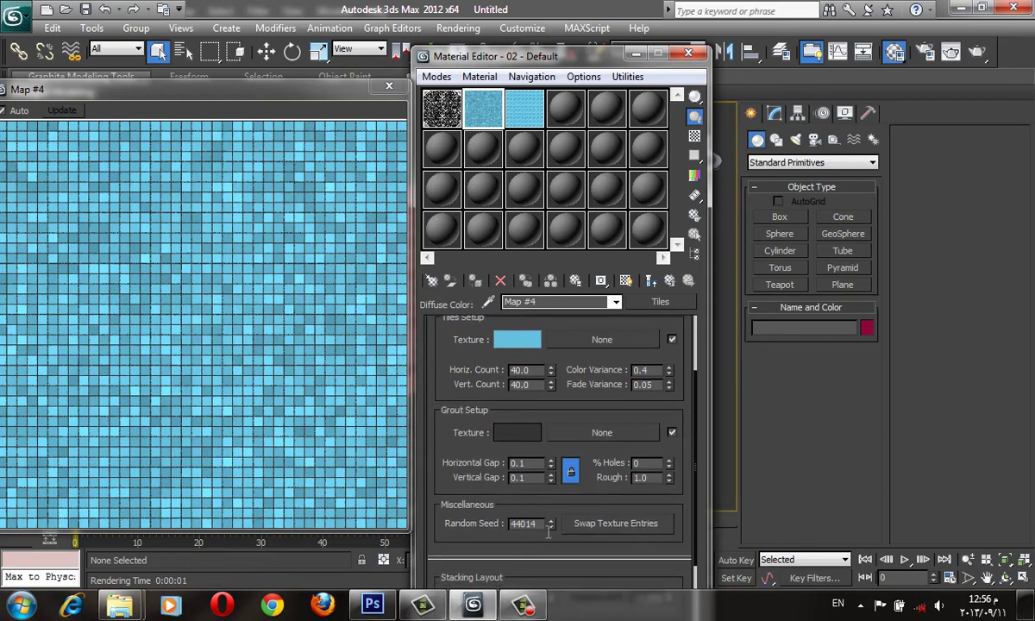
pyautogui.click(552, 520)
pyautogui.click(552, 520)
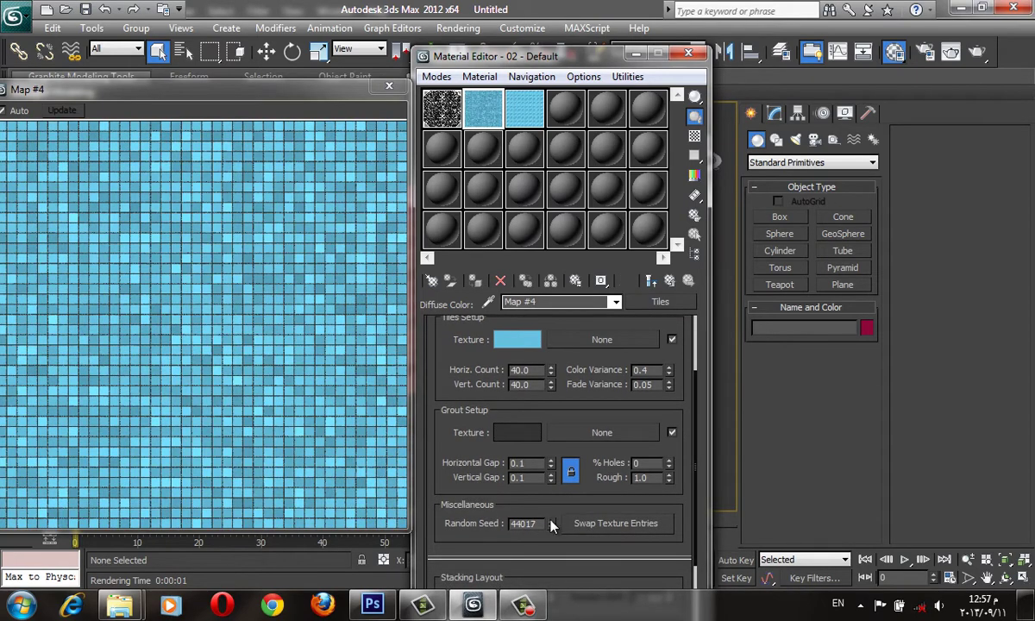
pyautogui.click(551, 520)
pyautogui.click(551, 520)
pyautogui.click(551, 520)
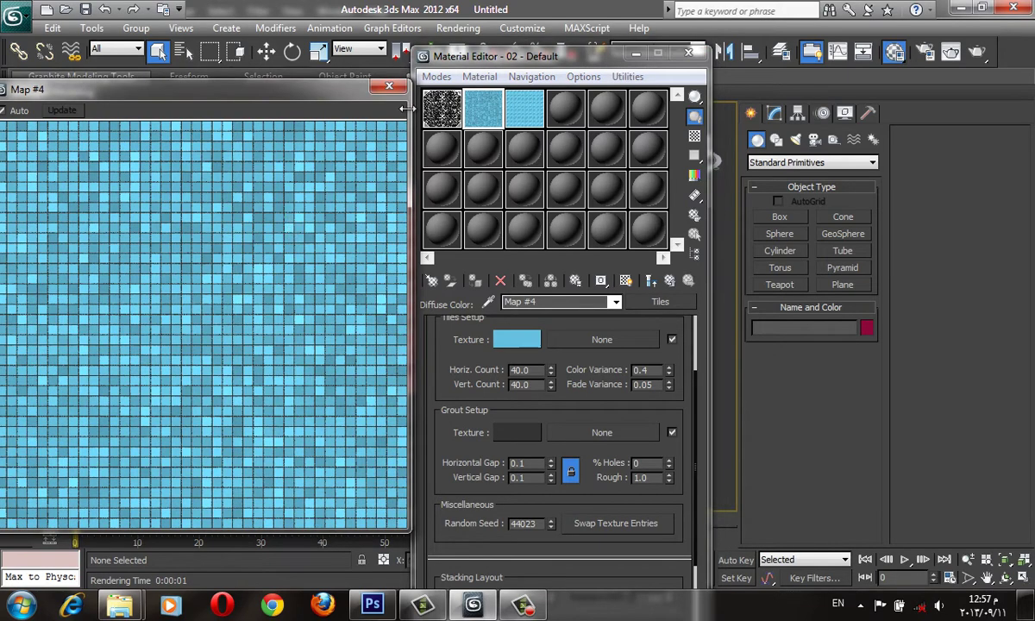
# Close the enlarged map preview and activate the fourth sample slot, moving the Material Editor clear of the brick wall
pyautogui.click(389, 86)
pyautogui.click(569, 116)
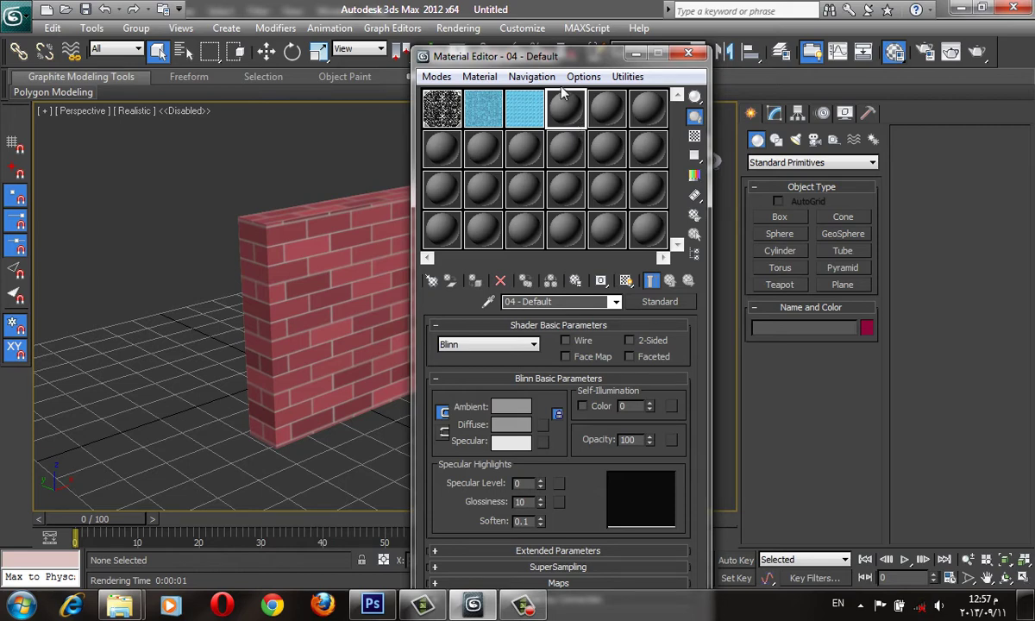
pyautogui.moveTo(526, 59); pyautogui.dragTo(673, 79)
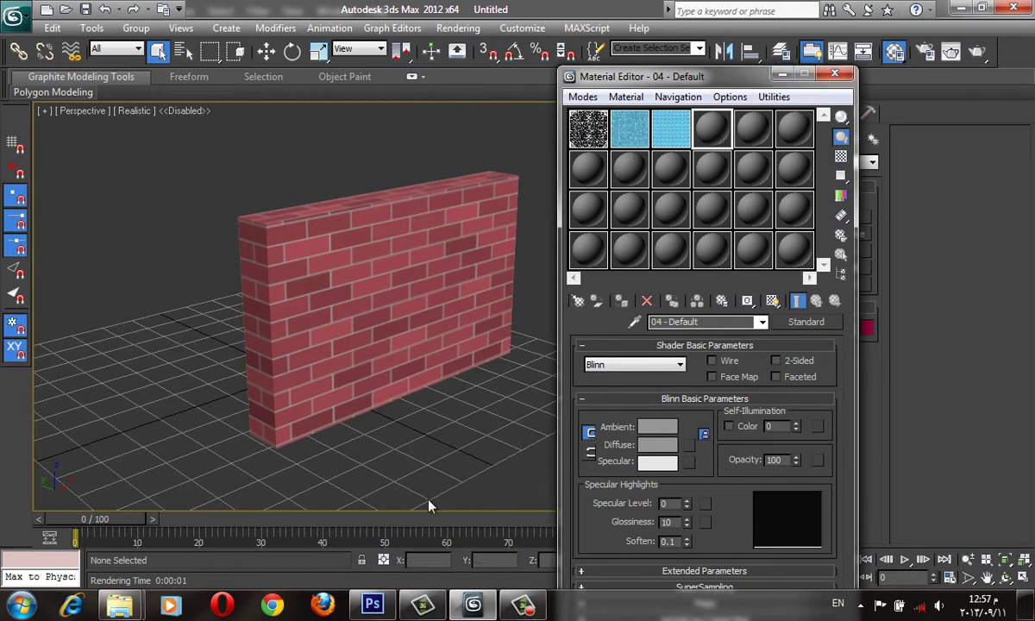
# Switch to the 01. Pictures folder window, go up to Lecture 9 - Advanced Materials and open parquit.jpg
pyautogui.moveTo(128, 611)
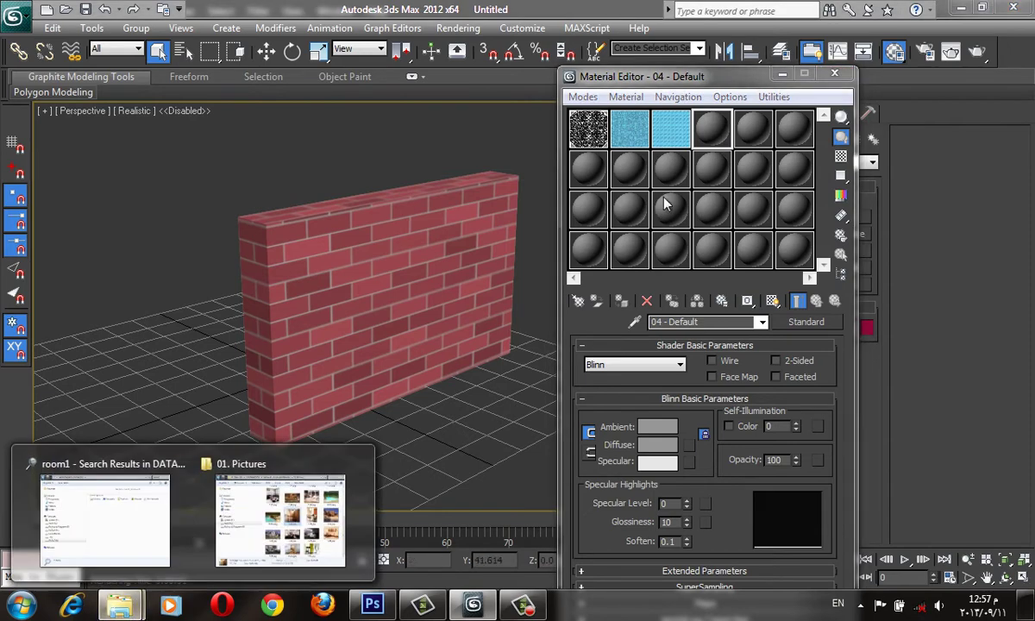
pyautogui.click(297, 513)
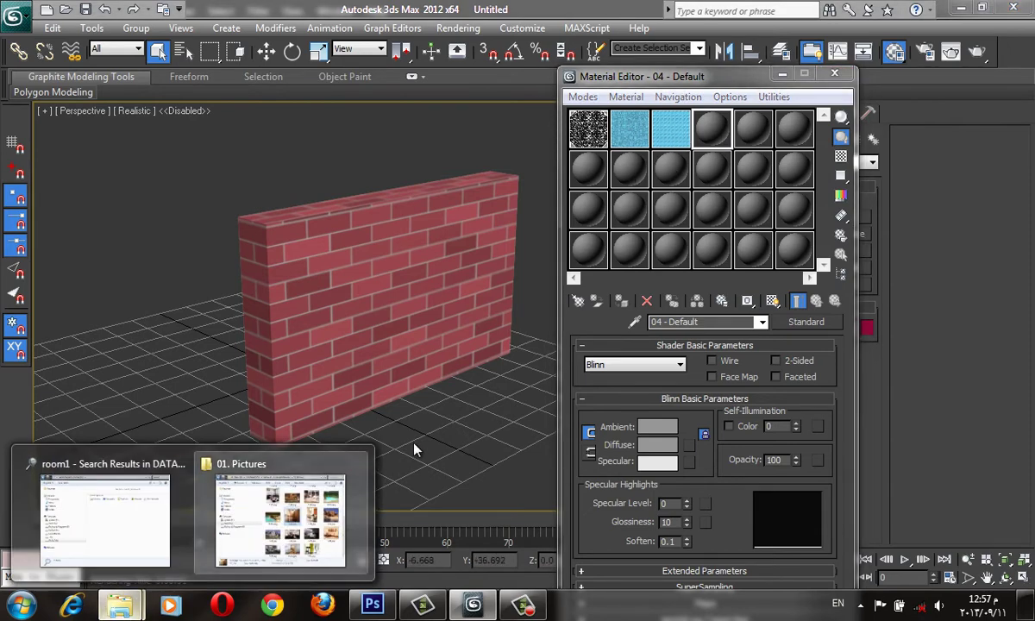
pyautogui.press('BackSpace')
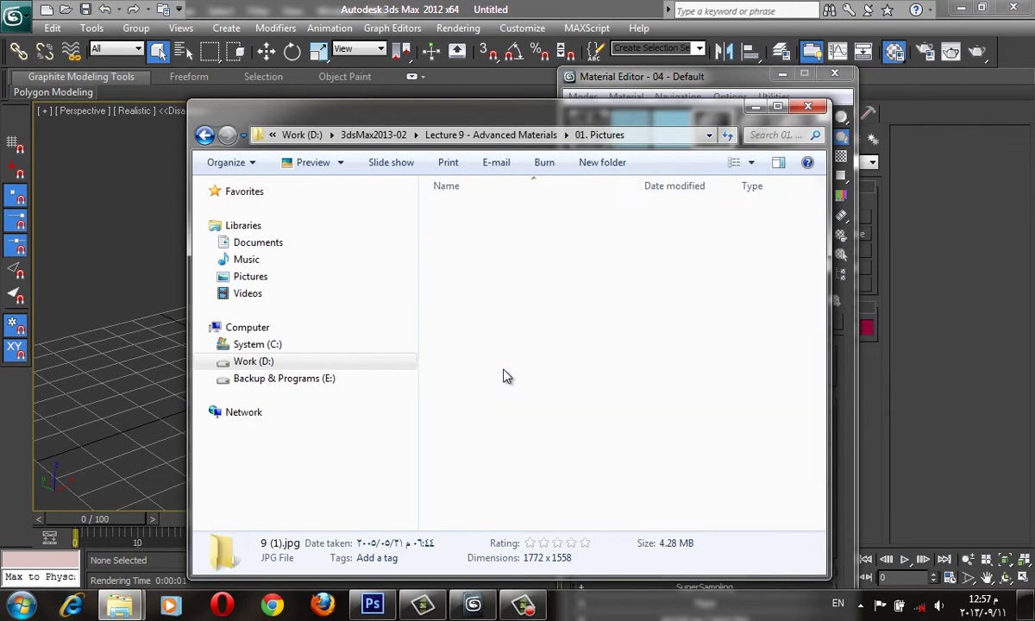
pyautogui.press('Down')
pyautogui.press('Down')
pyautogui.press('Down')
pyautogui.press('Down')
pyautogui.press('Down')
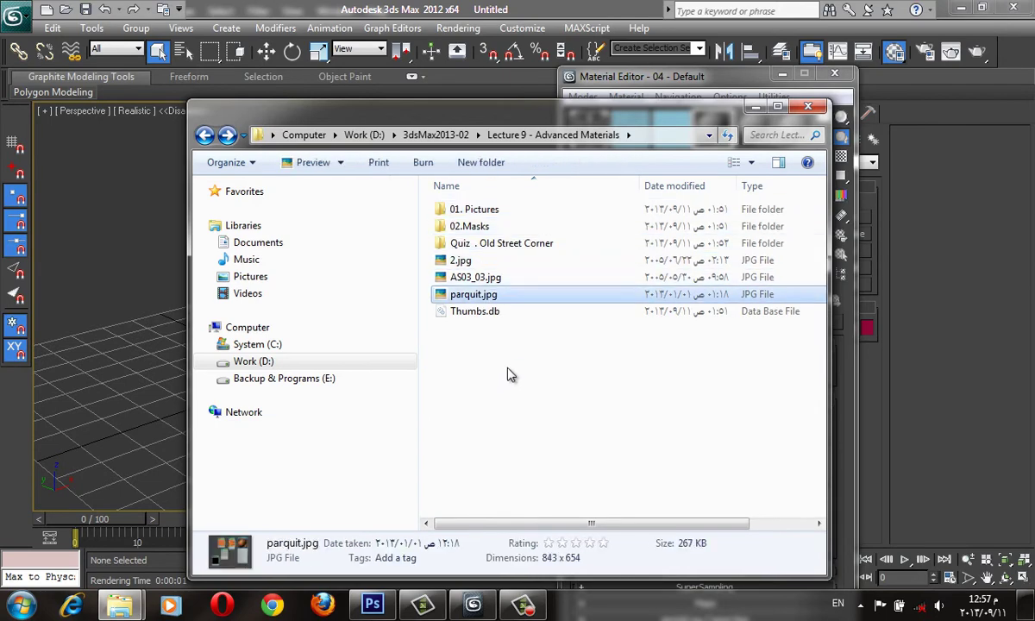
pyautogui.doubleClick(534, 295)
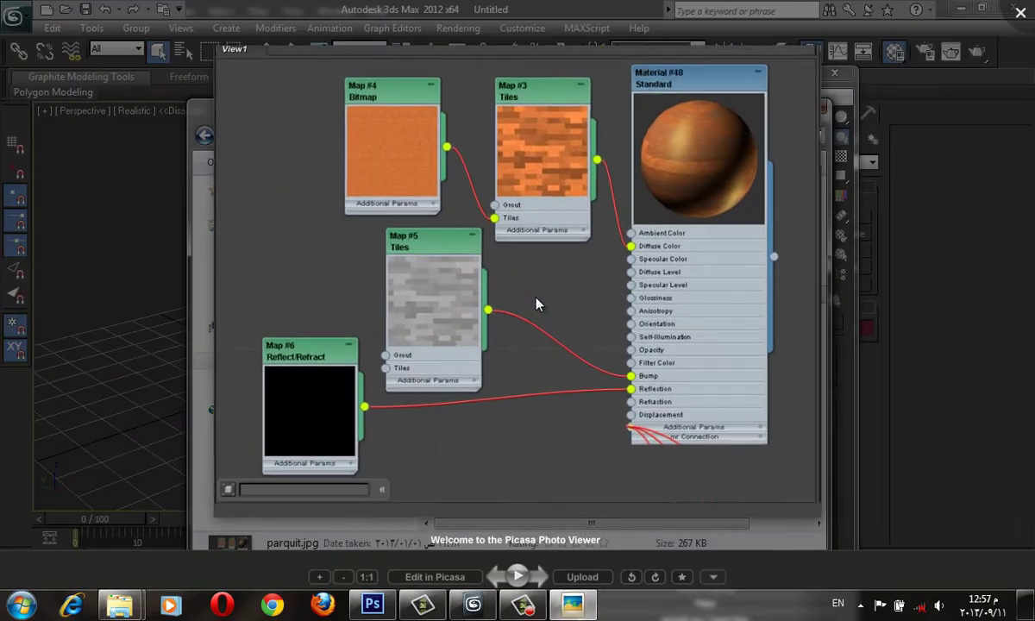
# Examine the wood material's sample sphere and its overall map connections in the parquet reference image
pyautogui.scroll(4, 551, 303)
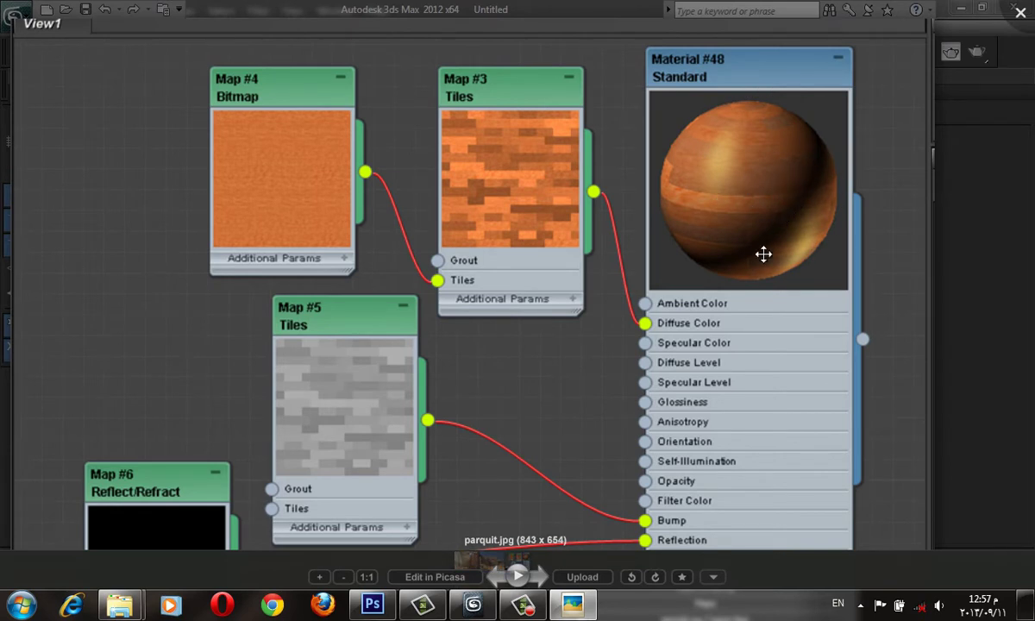
pyautogui.moveTo(761, 265); pyautogui.dragTo(737, 224)
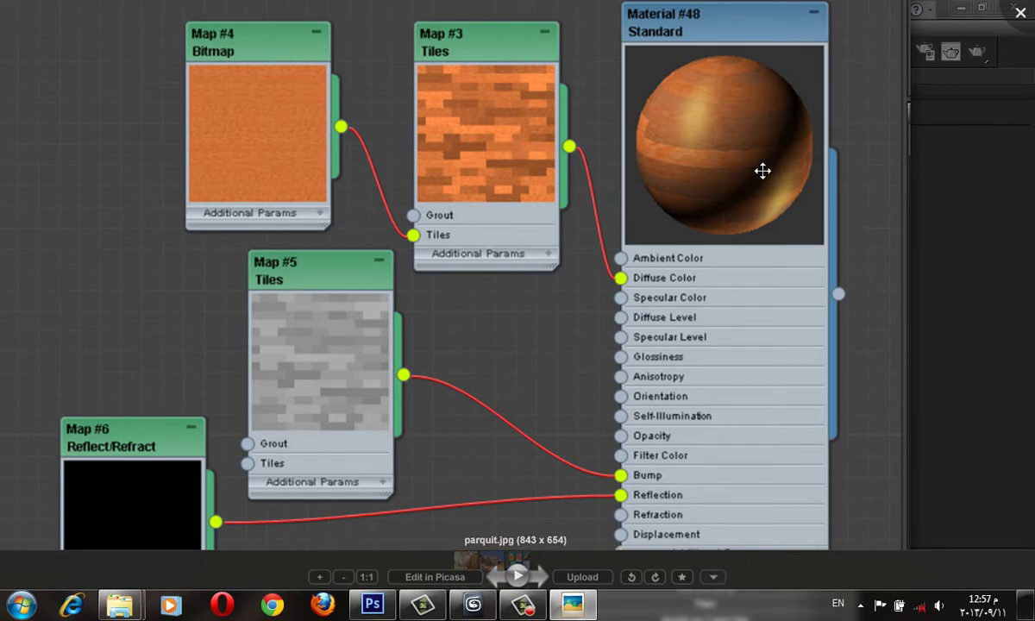
pyautogui.scroll(5, 647, 250)
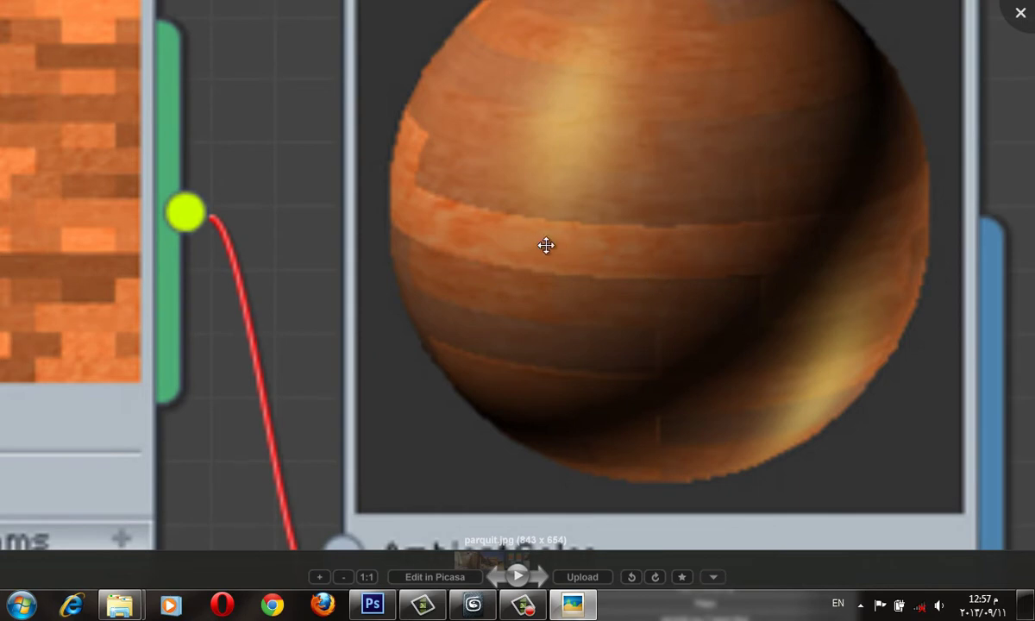
pyautogui.scroll(-8, 545, 246)
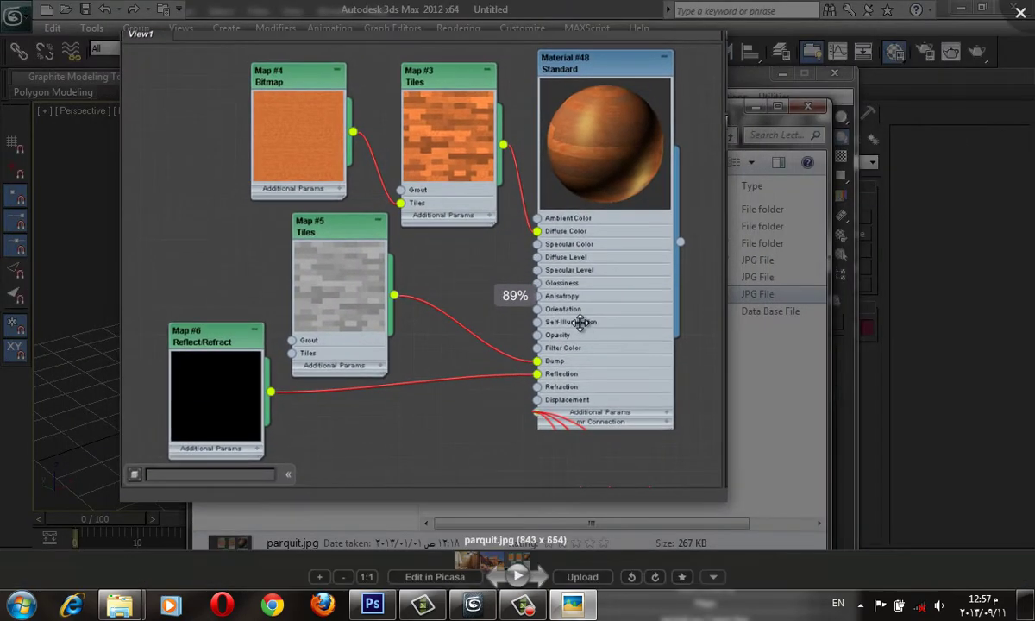
pyautogui.scroll(5, 550, 239)
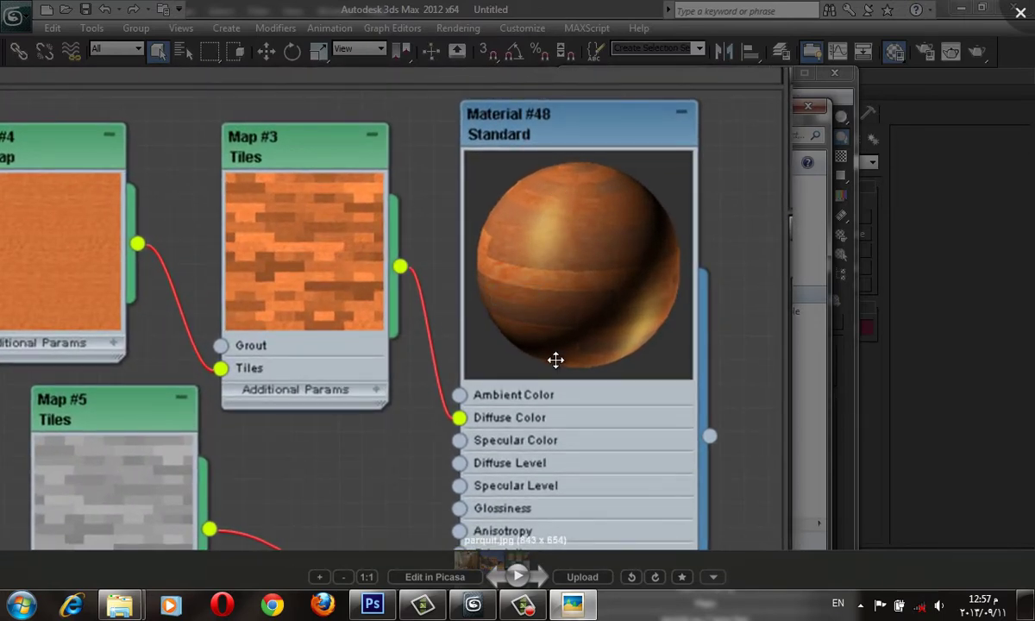
pyautogui.moveTo(556, 283); pyautogui.dragTo(552, 229)
pyautogui.moveTo(428, 453); pyautogui.dragTo(498, 313)
pyautogui.scroll(-3, 499, 313)
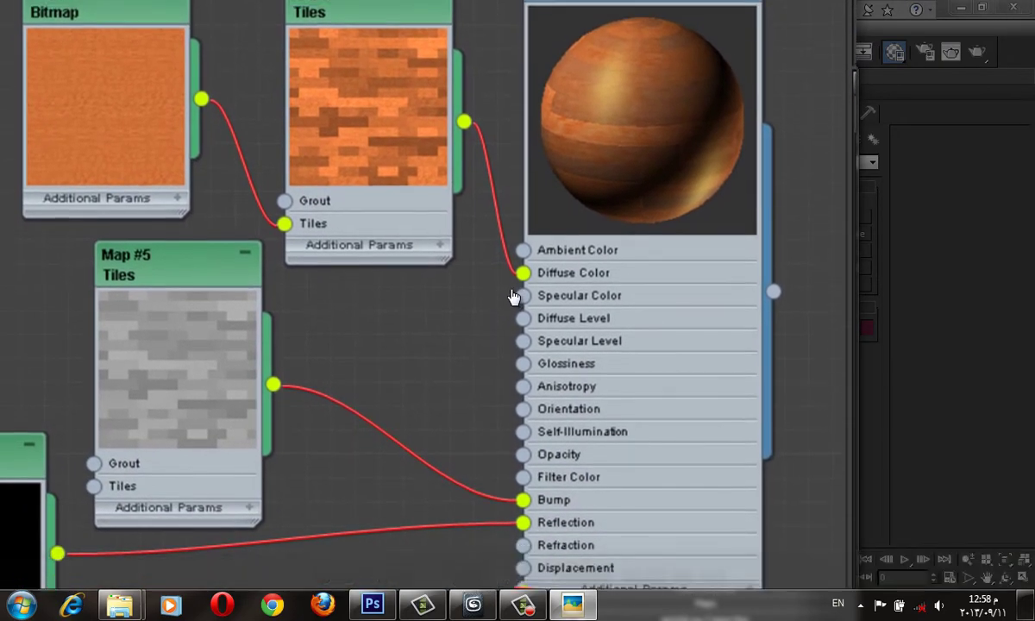
pyautogui.scroll(-3, 516, 302)
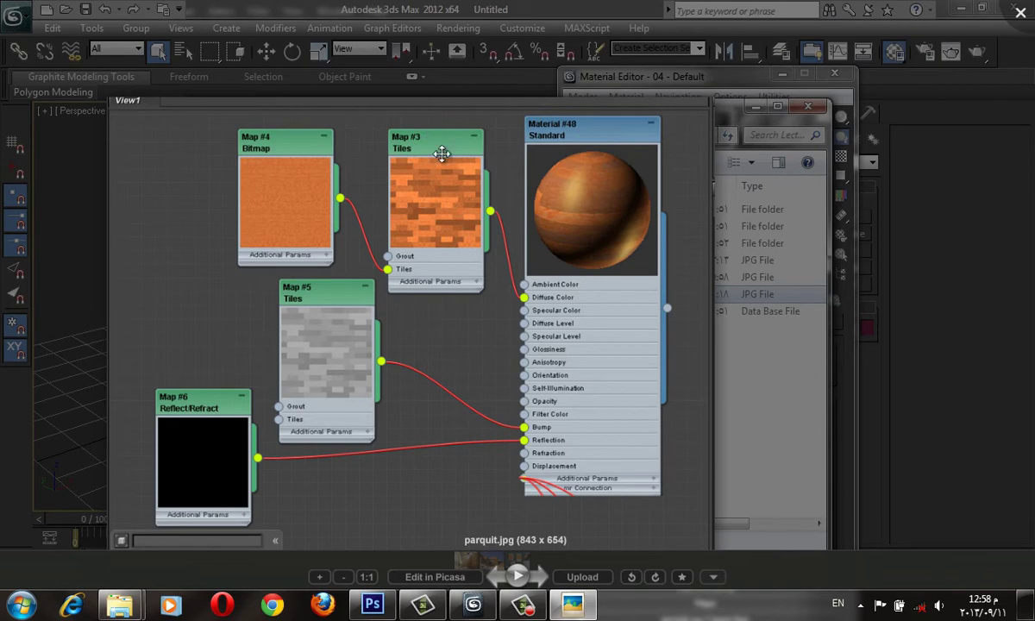
# Examine the reference's diffuse Tiles map, the bitmap feeding its tiles, and the wood pattern on the sphere
pyautogui.scroll(4, 347, 139)
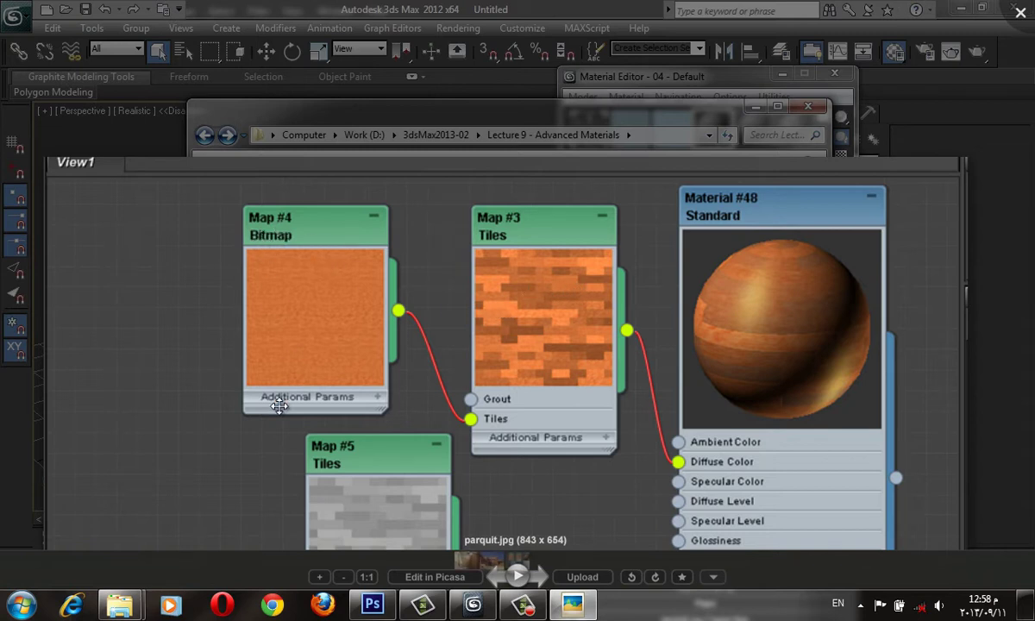
pyautogui.scroll(5, 515, 338)
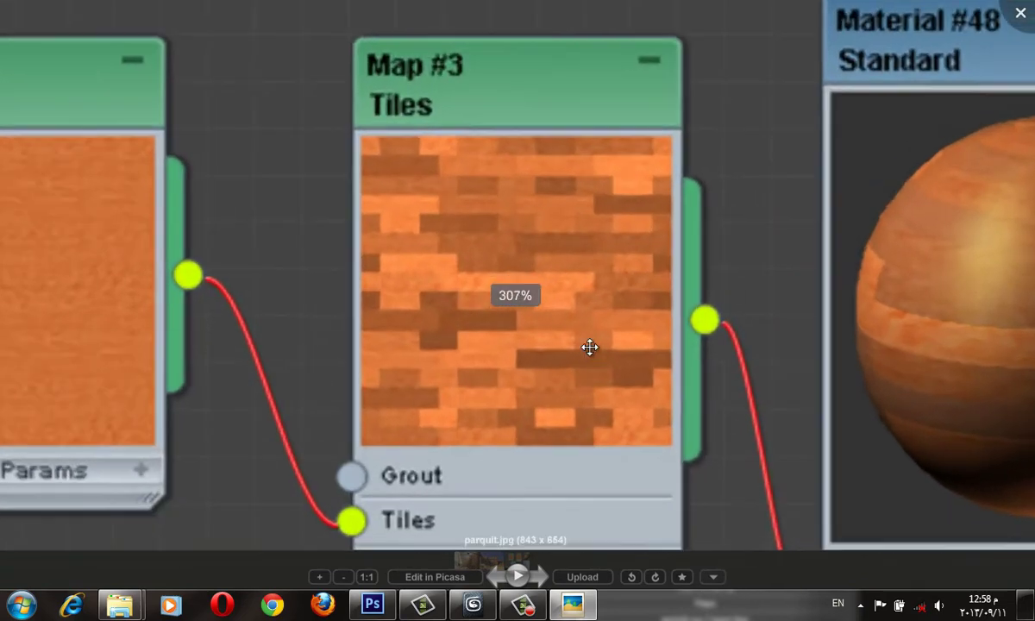
pyautogui.scroll(-2, 550, 381)
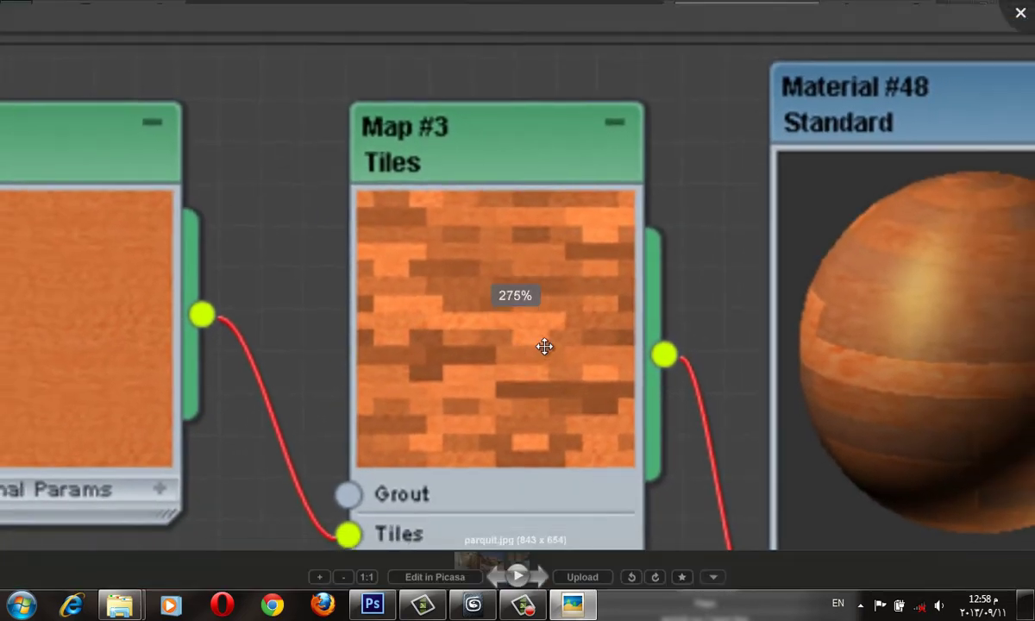
pyautogui.moveTo(589, 307); pyautogui.dragTo(392, 291)
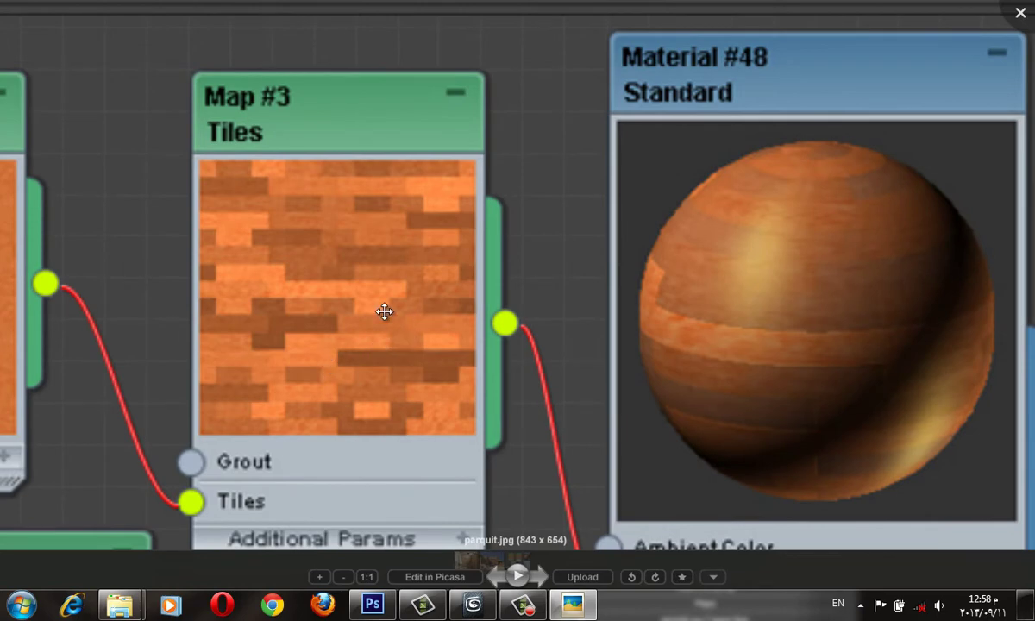
pyautogui.moveTo(818, 307); pyautogui.dragTo(783, 289)
pyautogui.moveTo(388, 383); pyautogui.dragTo(548, 284)
# Examine the reference's grey Tiles map and Reflect/Refract map and their connections to Bump and Reflection
pyautogui.scroll(-5, 399, 369)
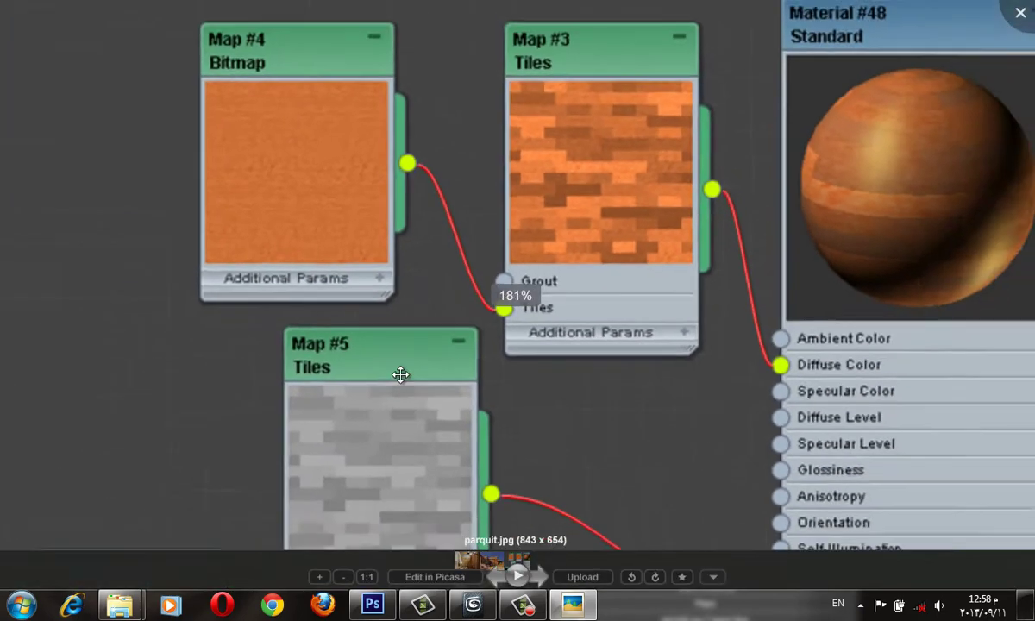
pyautogui.scroll(2, 469, 347)
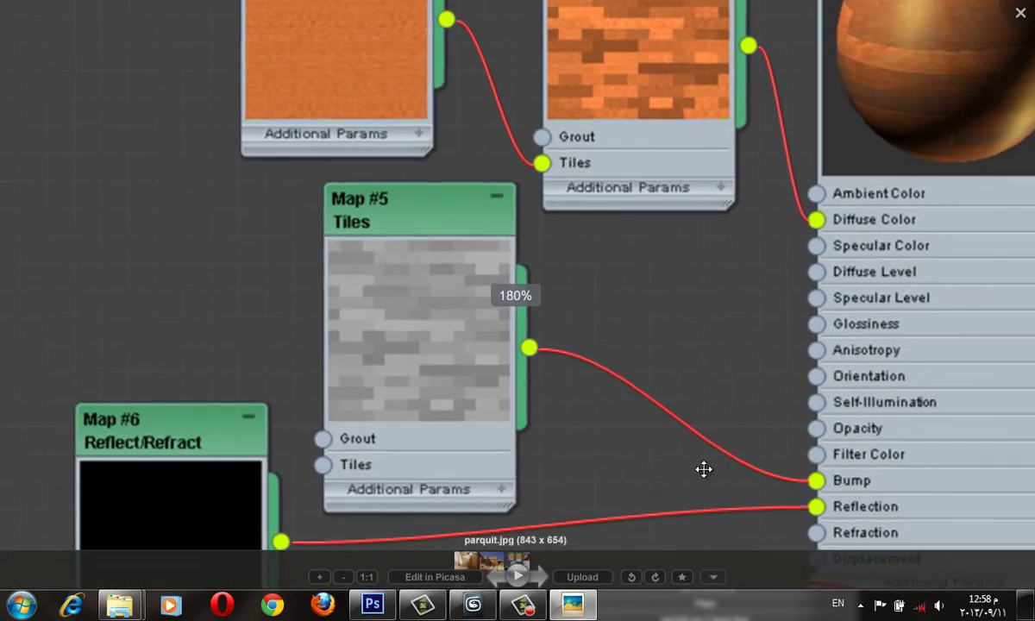
pyautogui.moveTo(400, 374); pyautogui.dragTo(398, 211)
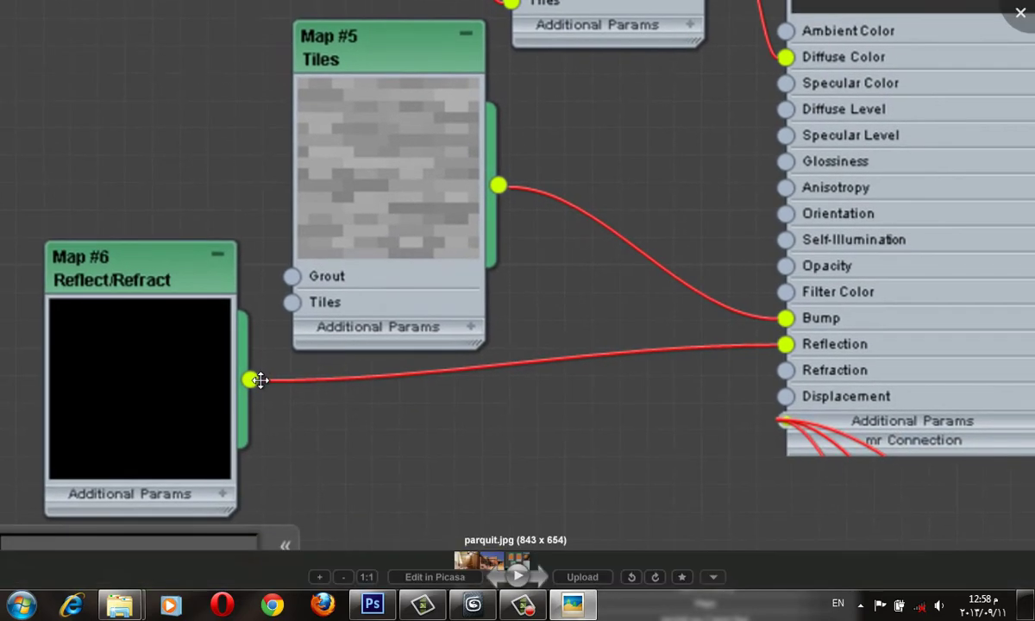
# Review the full parquet reference graph with its Bitmap, Tiles and Reflect/Refract connections, and close the image
pyautogui.scroll(-6, 229, 465)
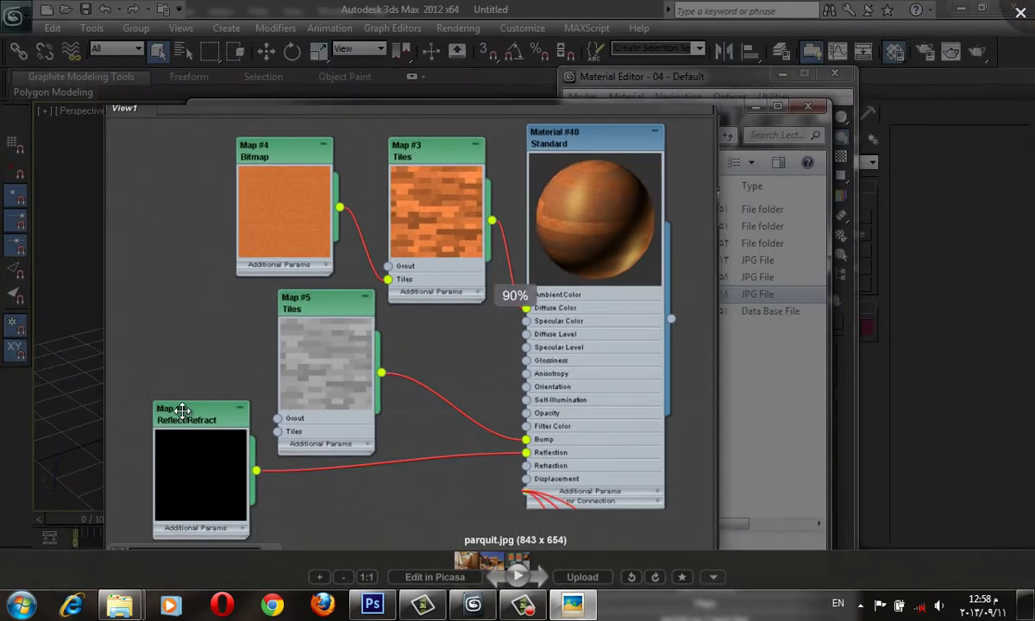
pyautogui.scroll(1, 247, 495)
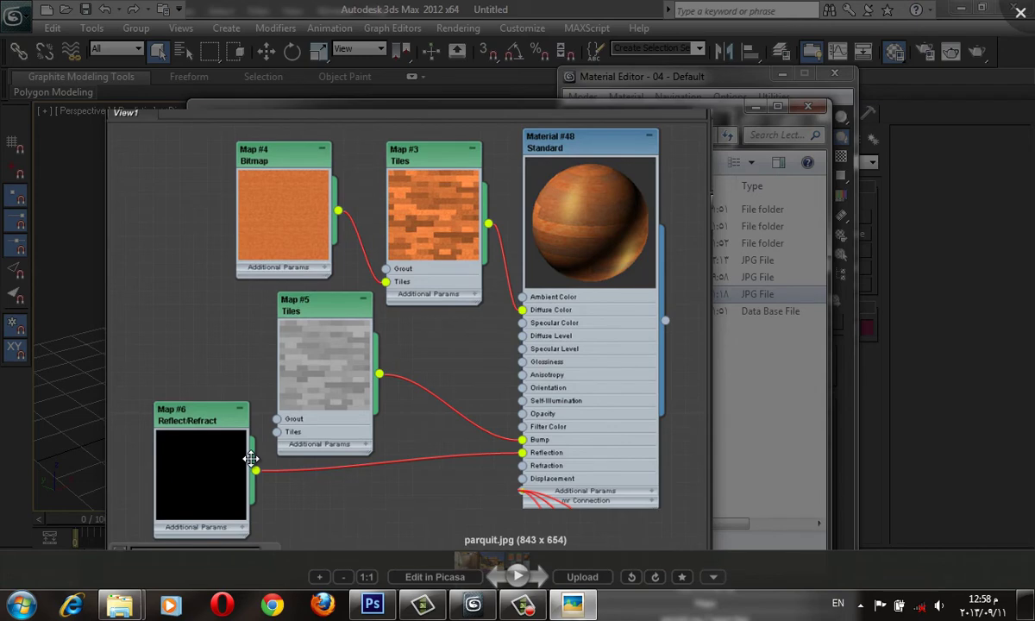
pyautogui.moveTo(622, 272); pyautogui.dragTo(712, 229)
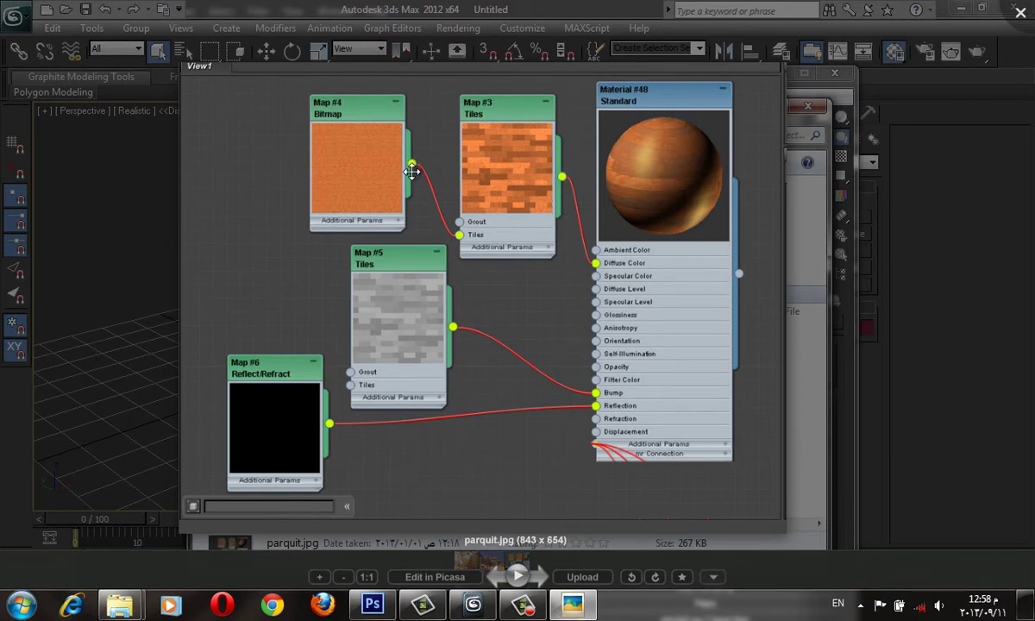
pyautogui.press('Escape')
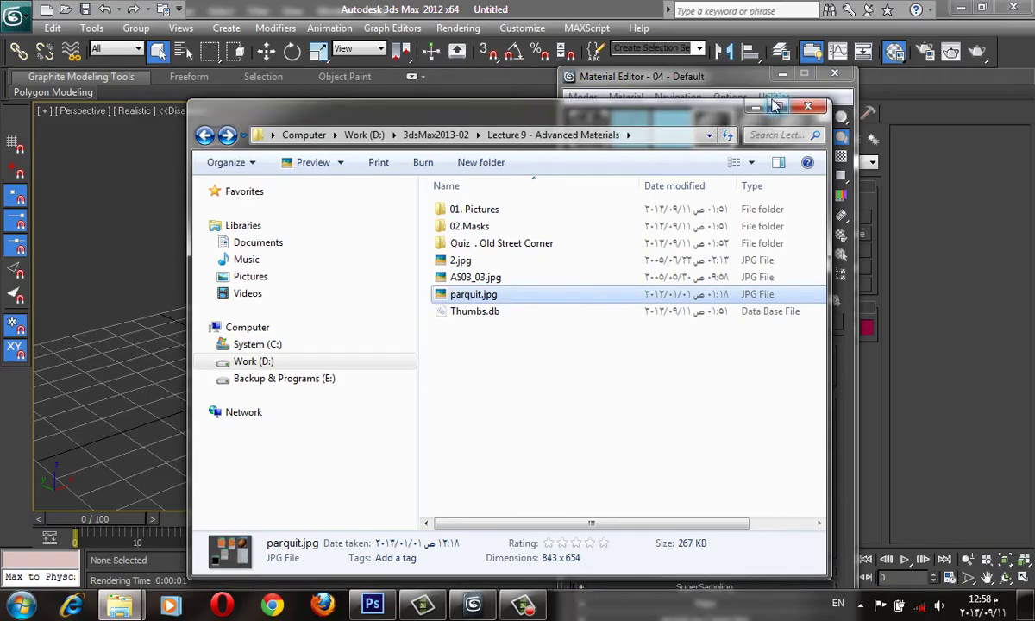
# Switch back to 3ds Max, minimize the Material Editor and move the brick wall box towards the back of the grid
pyautogui.click(784, 78)
pyautogui.click(783, 78)
pyautogui.click(445, 288)
pyautogui.scroll(-3, 446, 292)
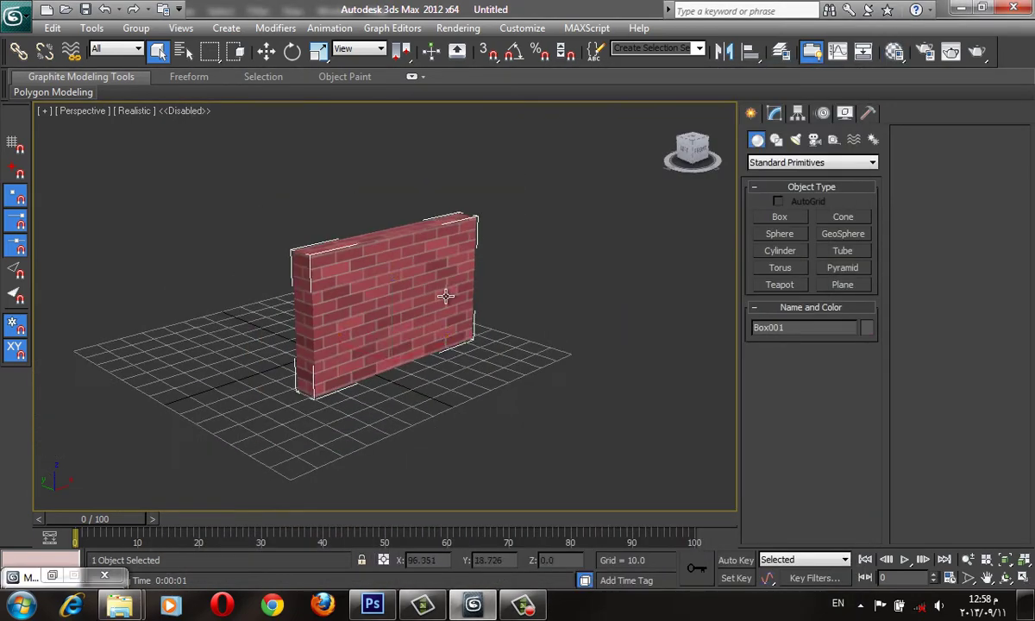
pyautogui.press('w')
pyautogui.moveTo(342, 356); pyautogui.dragTo(244, 336)
# Create a large floor plane in the Perspective view, extending from the brick wall past the front of the grid
pyautogui.click(781, 285)
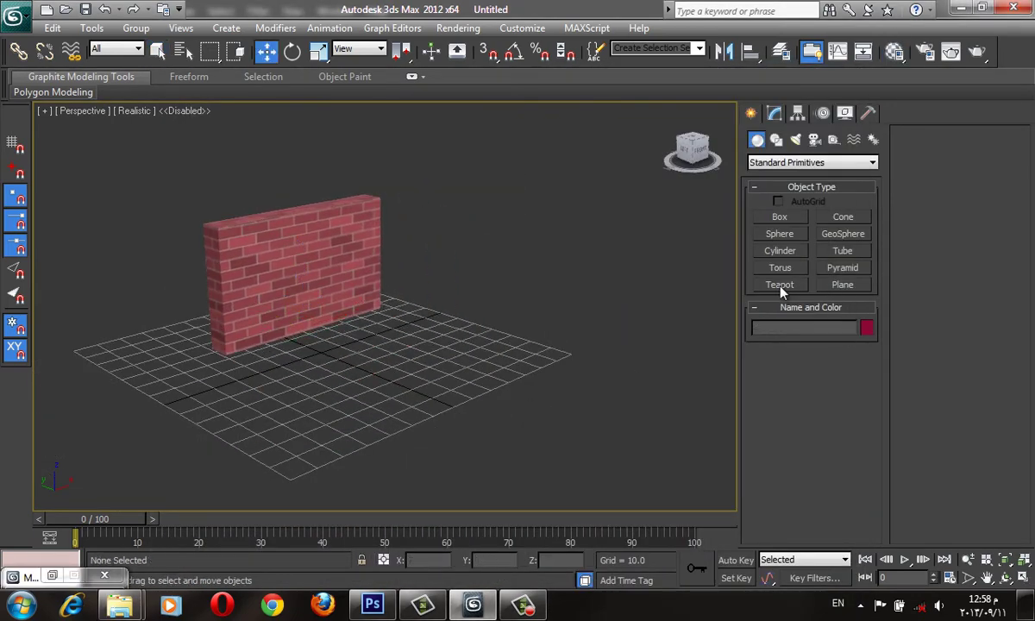
pyautogui.click(842, 285)
pyautogui.moveTo(462, 503); pyautogui.dragTo(457, 259)
# Create a teapot with a radius of about 15 on the floor plane, with AutoGrid enabled
pyautogui.click(780, 285)
pyautogui.click(778, 200)
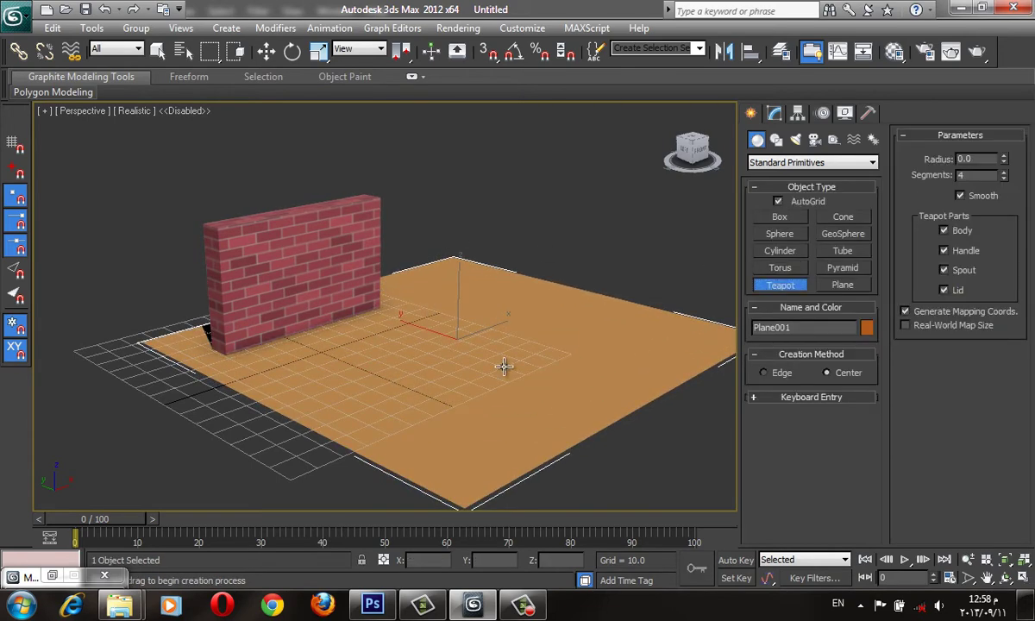
pyautogui.moveTo(477, 371); pyautogui.dragTo(508, 392)
# Open the Material Editor beside the scene and frame the teapot in the Perspective view
pyautogui.press('m')
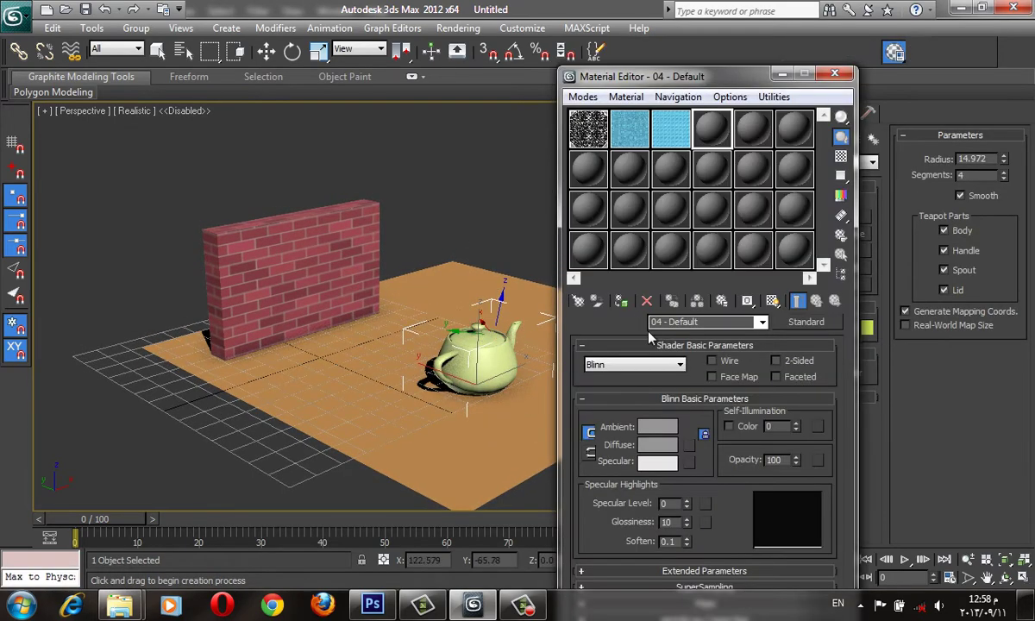
pyautogui.moveTo(738, 80); pyautogui.dragTo(801, 71)
pyautogui.keyDown('alt'); pyautogui.moveTo(457, 249); pyautogui.dragTo(298, 280, button='middle'); pyautogui.keyUp('alt')
pyautogui.scroll(5, 428, 298)
pyautogui.moveTo(354, 300); pyautogui.dragTo(343, 292, button='middle')
pyautogui.scroll(-4, 342, 293)
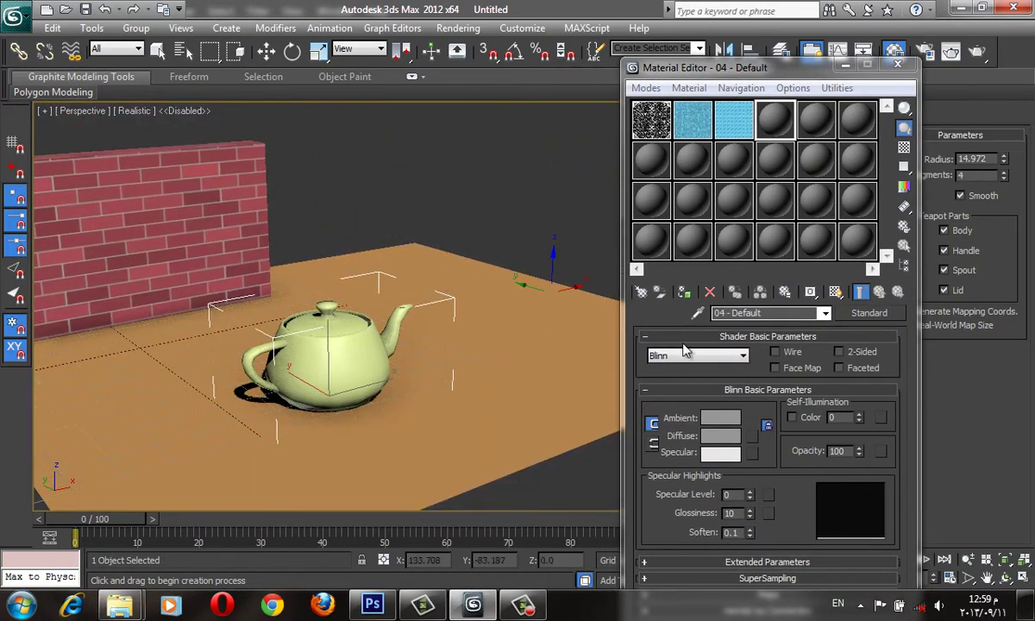
# Open an enlarged preview of the 04 - Default material and set its shader to Anisotropic
pyautogui.doubleClick(783, 128)
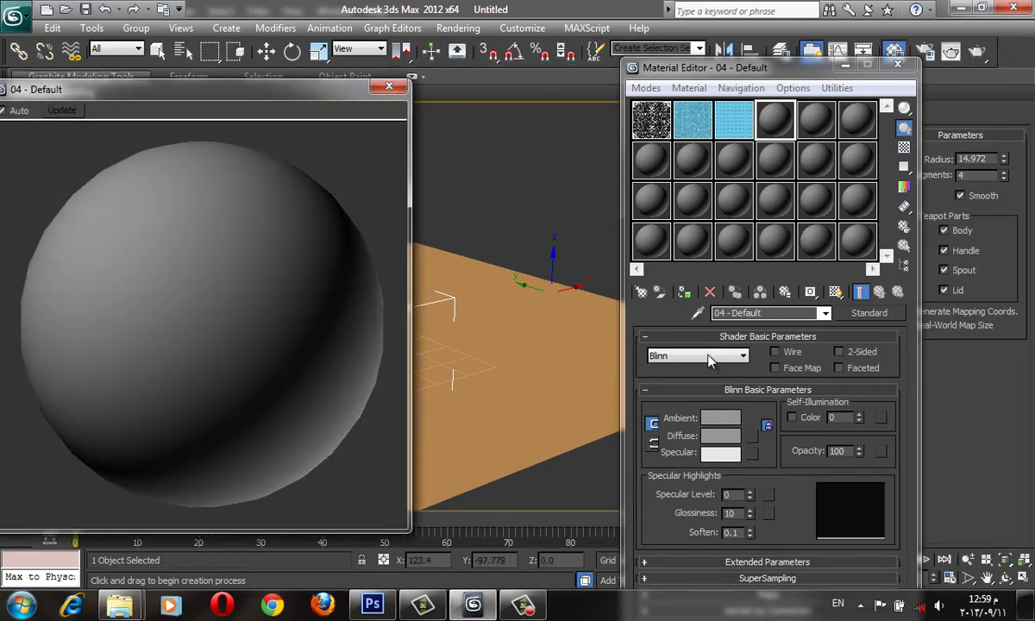
pyautogui.click(709, 355)
pyautogui.click(701, 357)
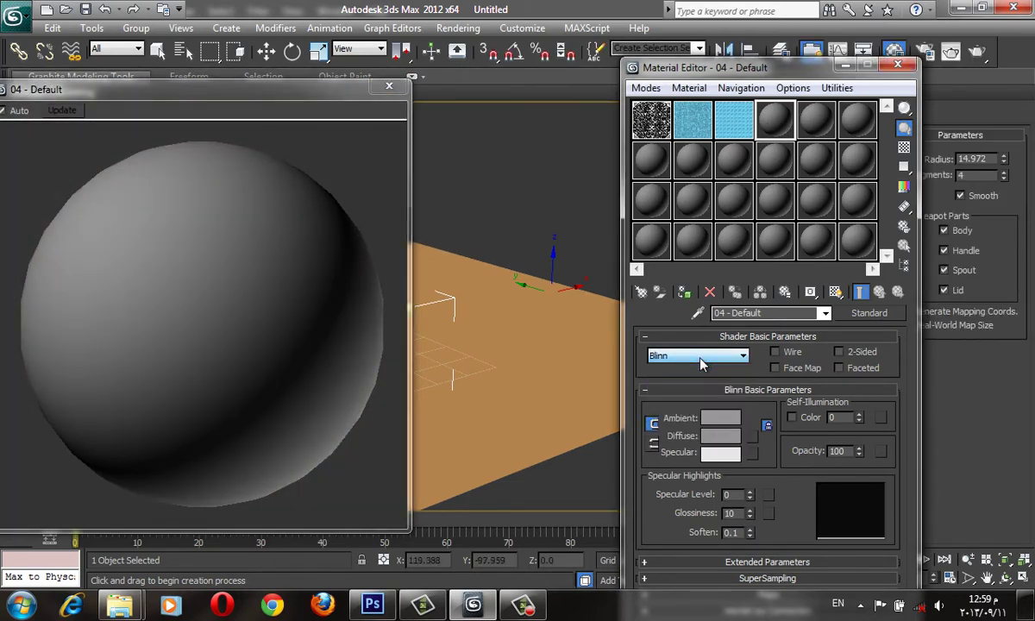
pyautogui.click(700, 360)
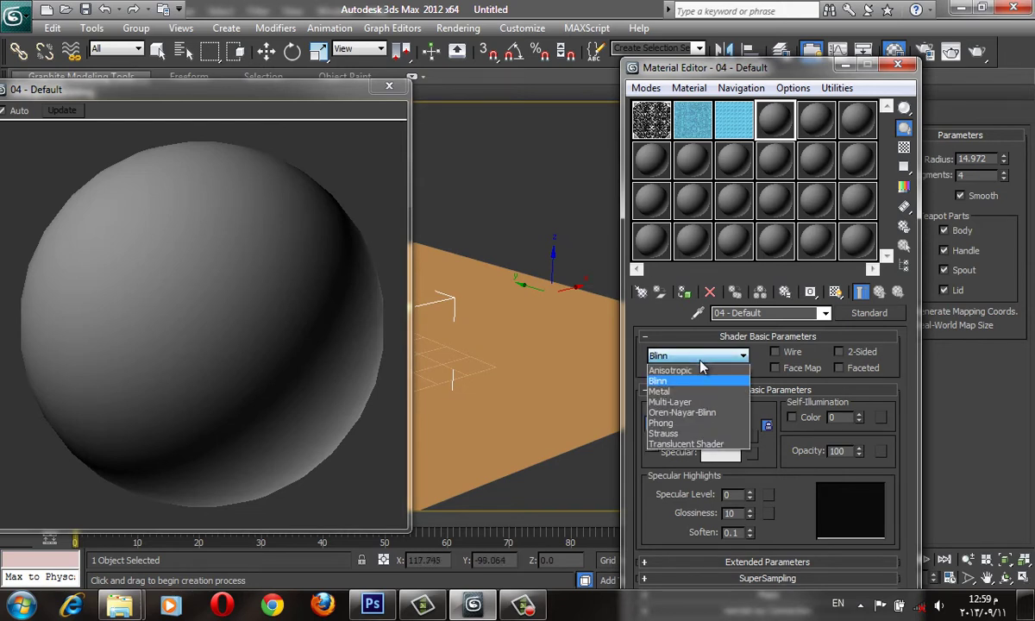
pyautogui.click(699, 370)
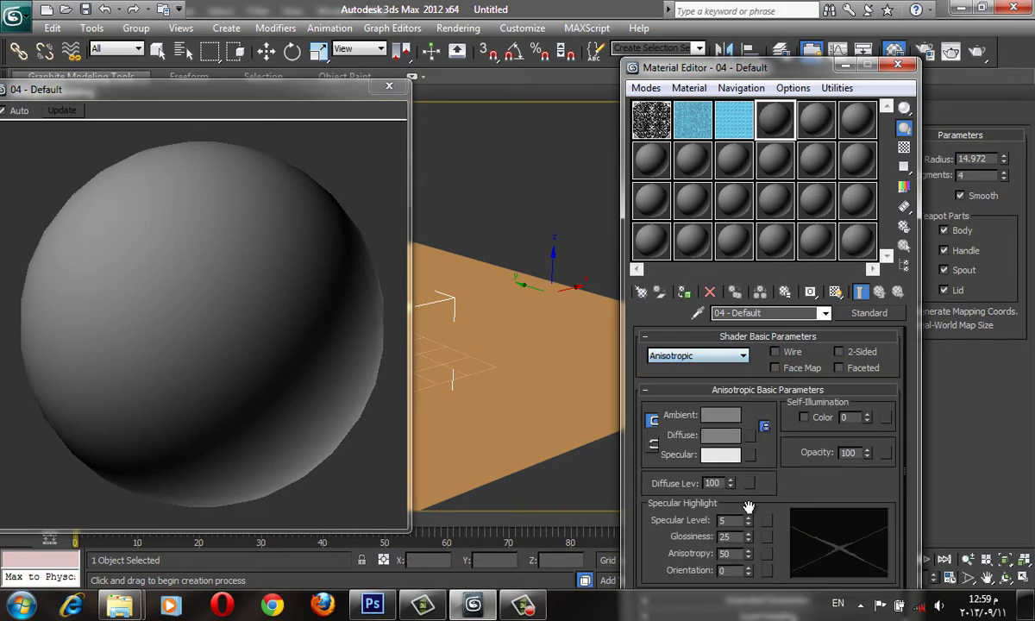
# Set the material's Specular Level to 58 and collapse the Anisotropic Basic Parameters
pyautogui.moveTo(744, 519); pyautogui.dragTo(739, 473)
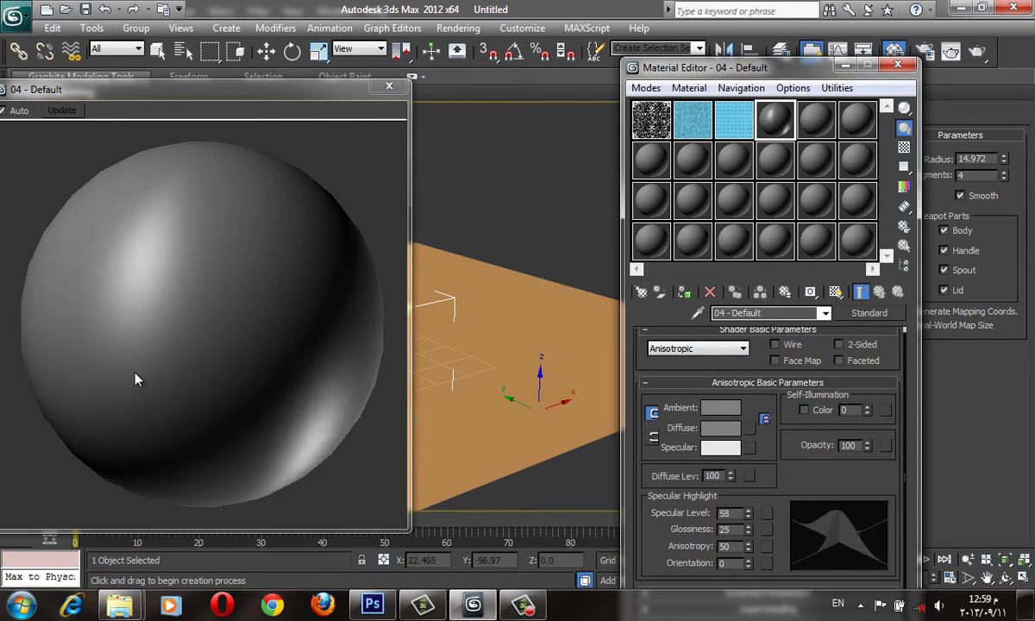
pyautogui.moveTo(664, 526); pyautogui.dragTo(702, 378)
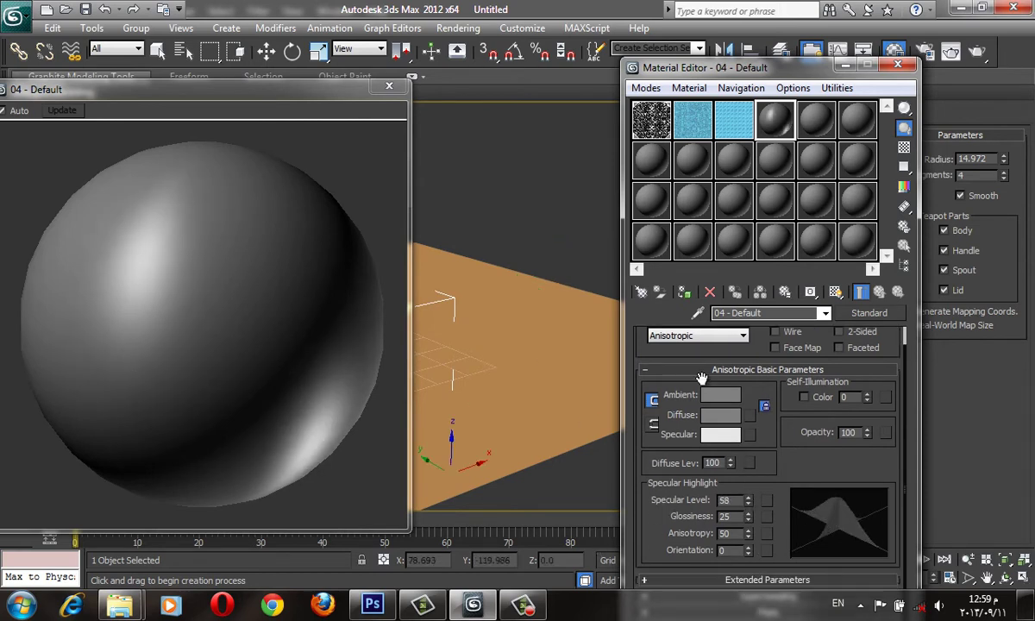
pyautogui.click(715, 371)
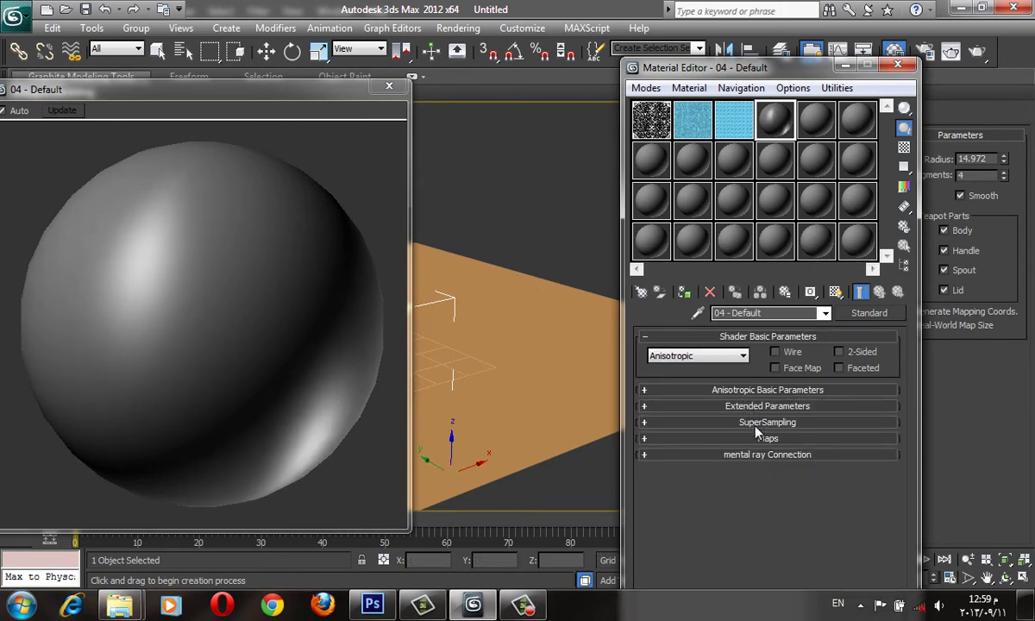
# Show the checkered background behind the material sample and enable the Reflection map channel
pyautogui.click(903, 147)
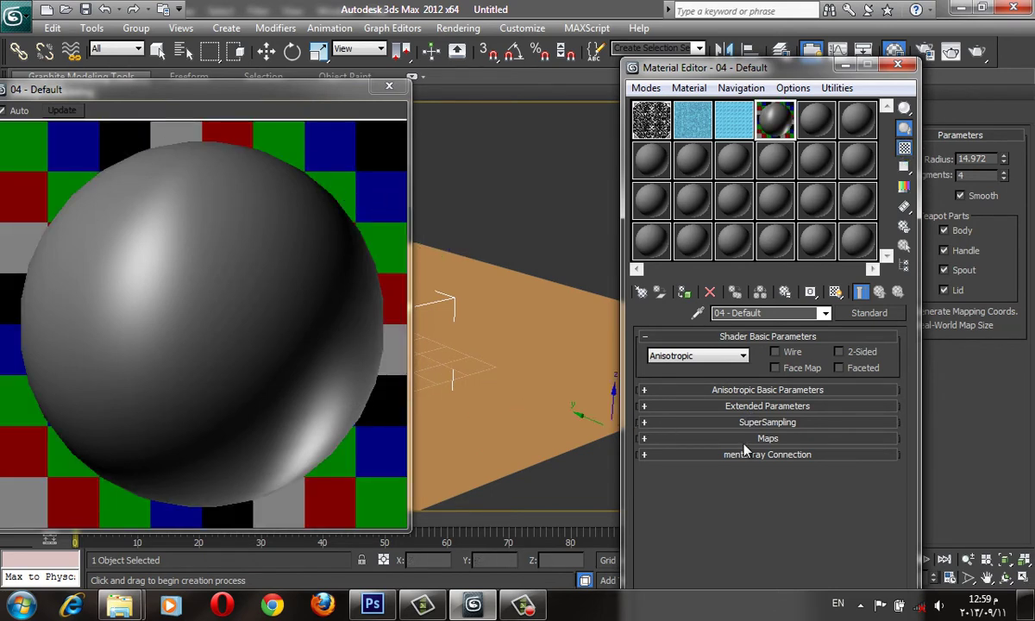
pyautogui.click(698, 438)
pyautogui.scroll(-2, 671, 320)
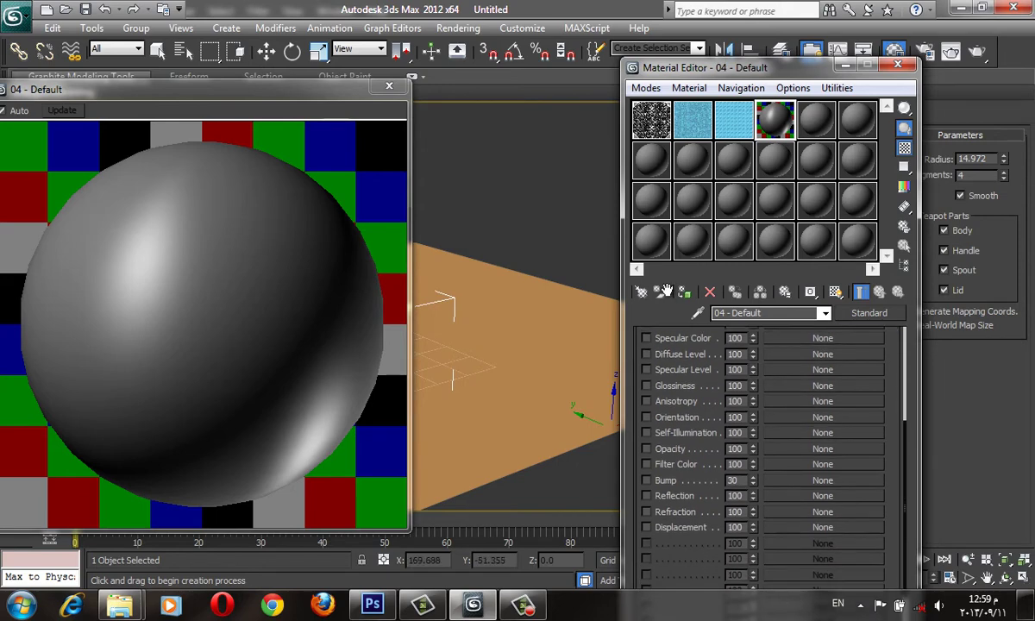
pyautogui.click(647, 497)
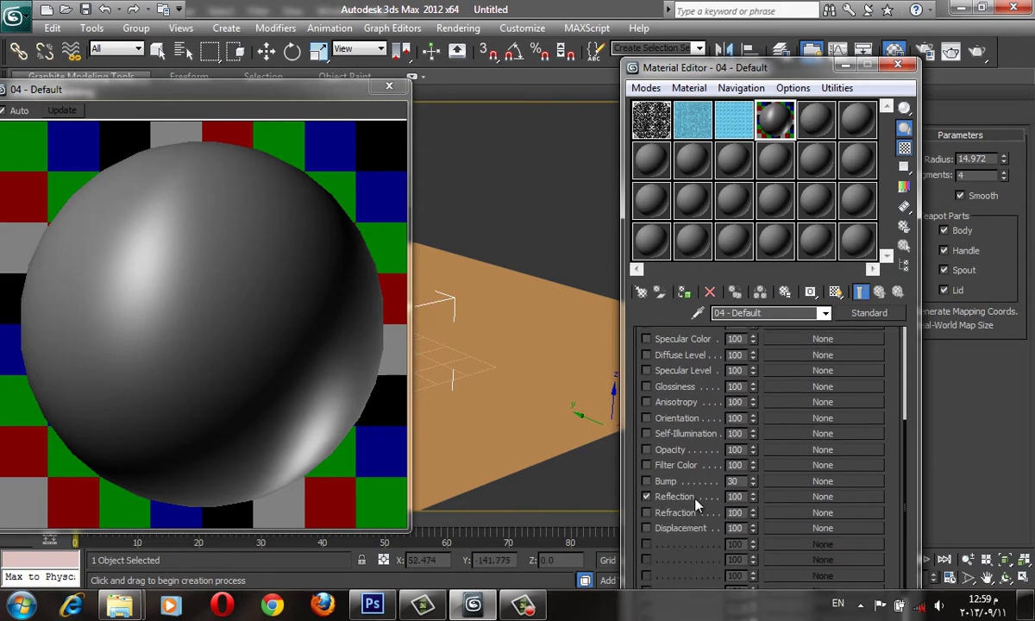
# Assign a Raytrace map to the Reflection channel of 04 - Default and check it in the enlarged preview
pyautogui.click(765, 497)
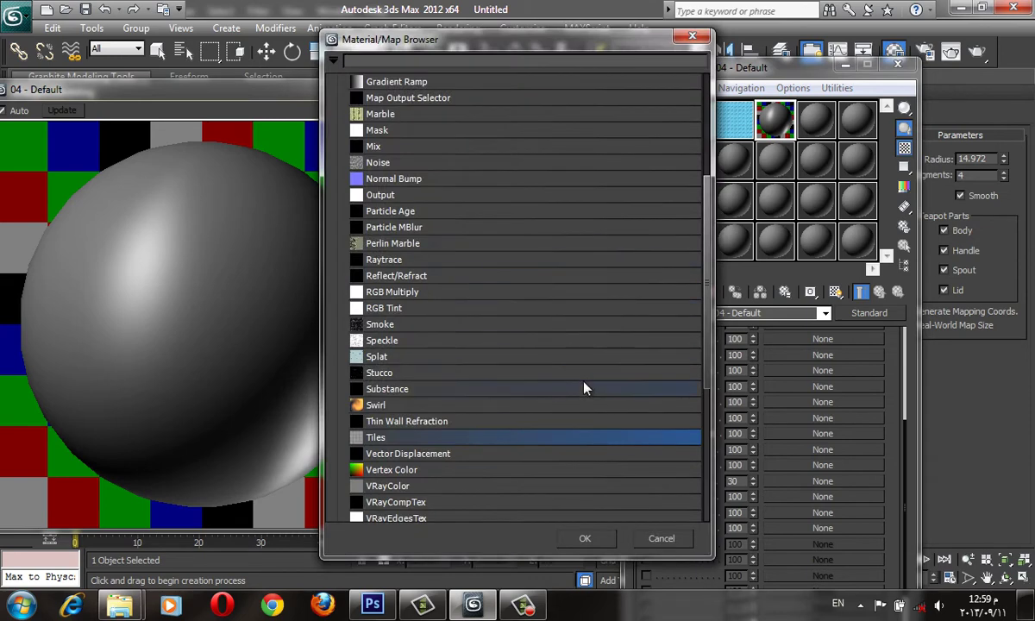
pyautogui.scroll(-2, 582, 397)
pyautogui.scroll(3, 492, 425)
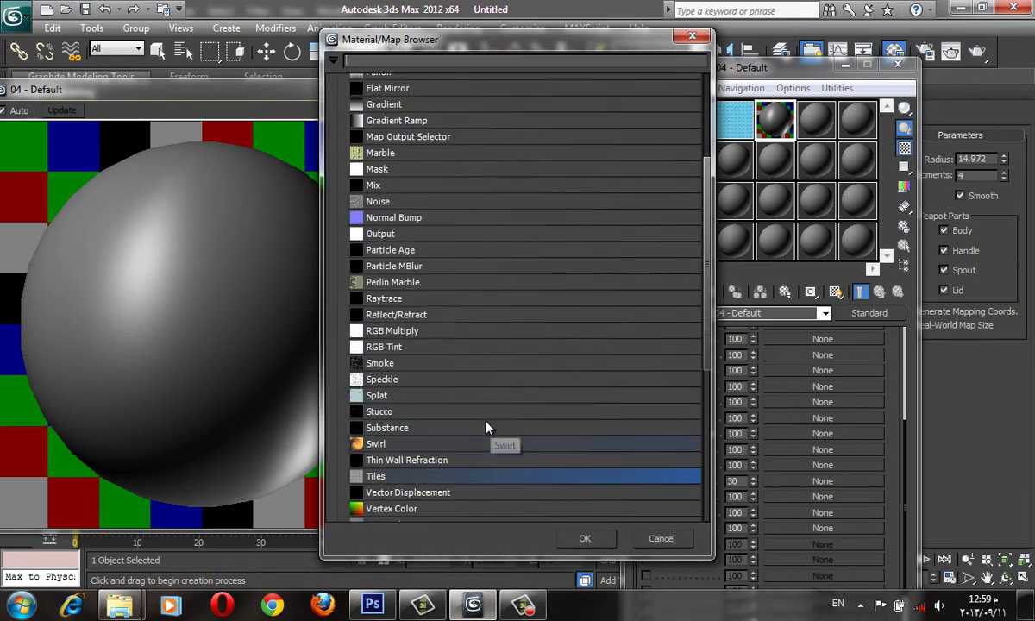
pyautogui.scroll(3, 448, 397)
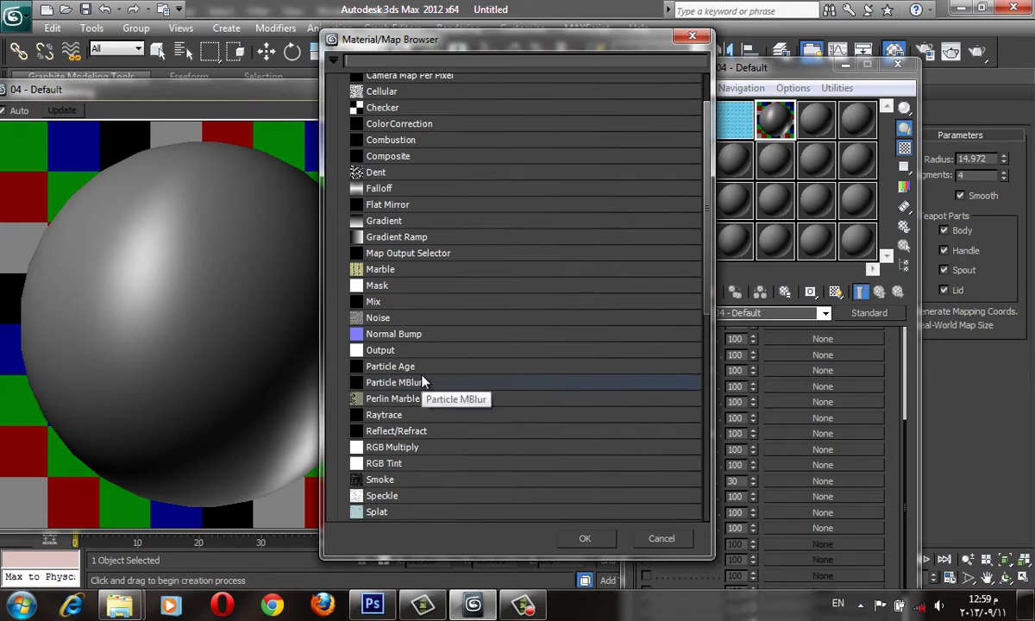
pyautogui.scroll(-6, 444, 401)
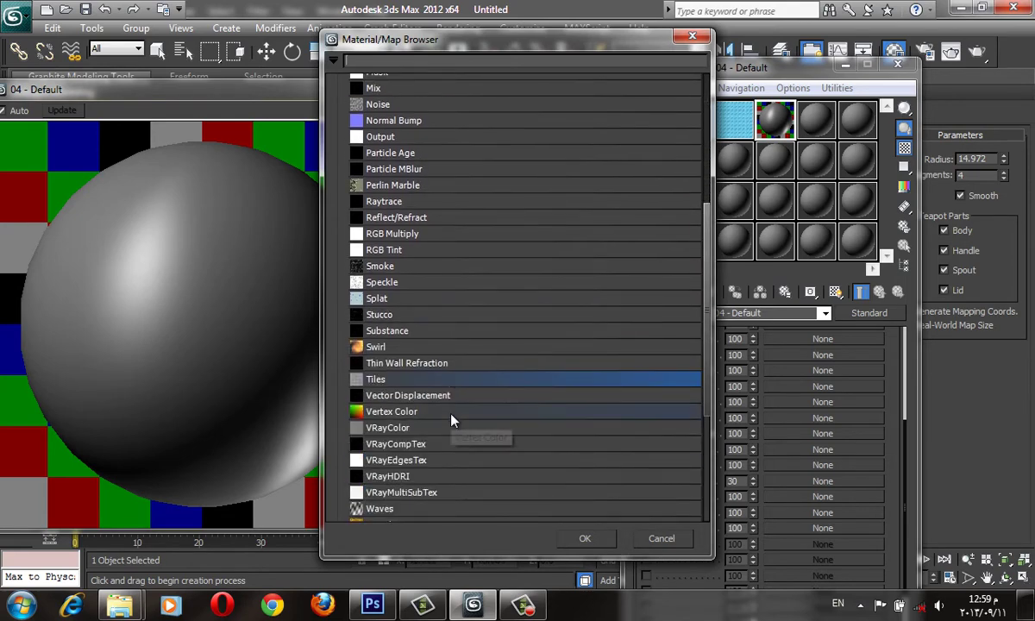
pyautogui.scroll(2, 451, 420)
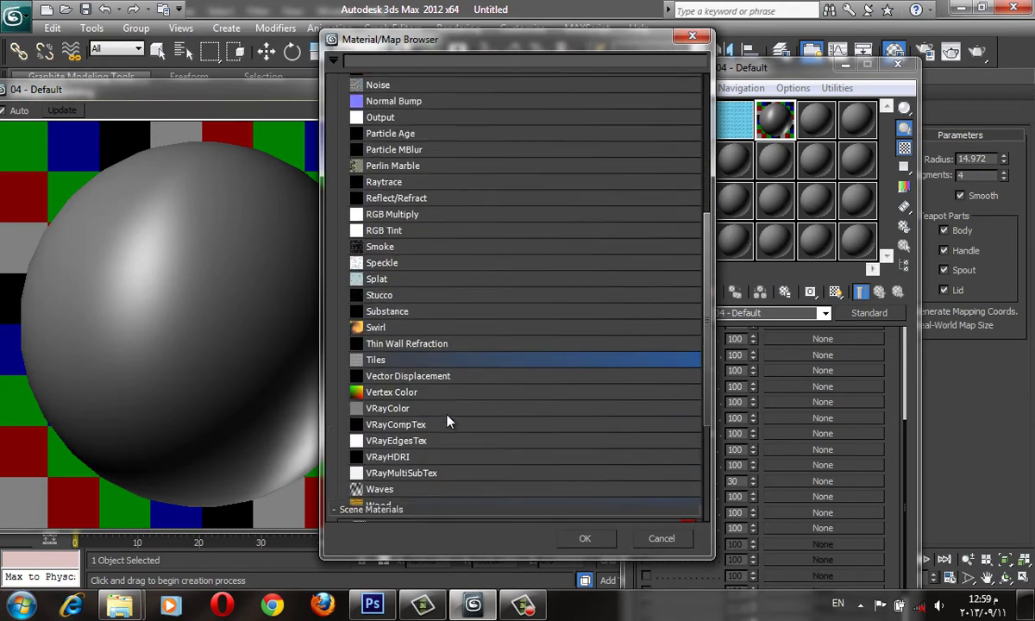
pyautogui.scroll(2, 378, 276)
pyautogui.click(384, 268)
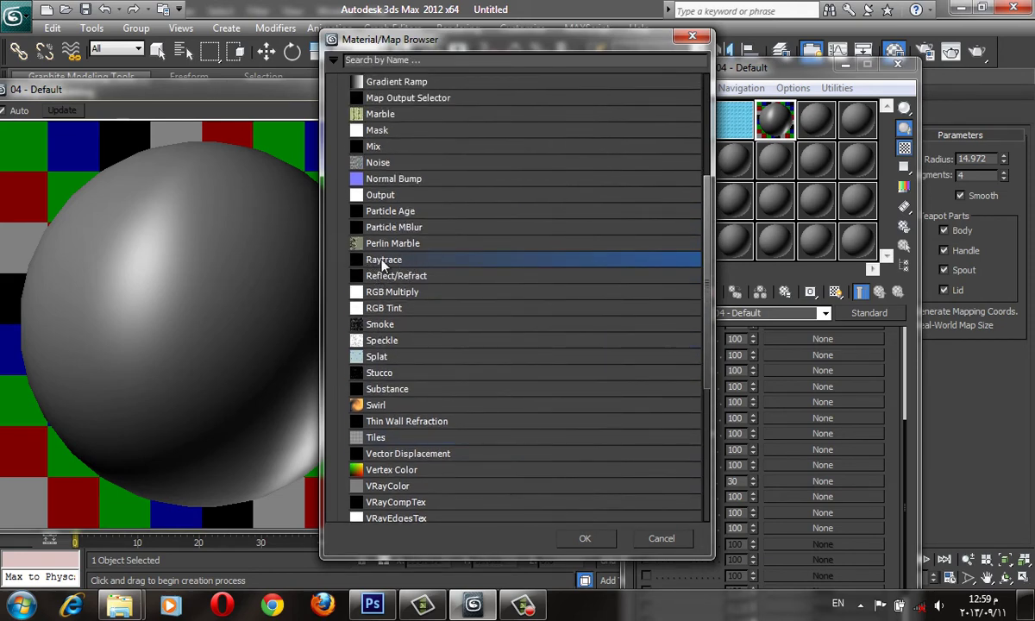
pyautogui.doubleClick(383, 263)
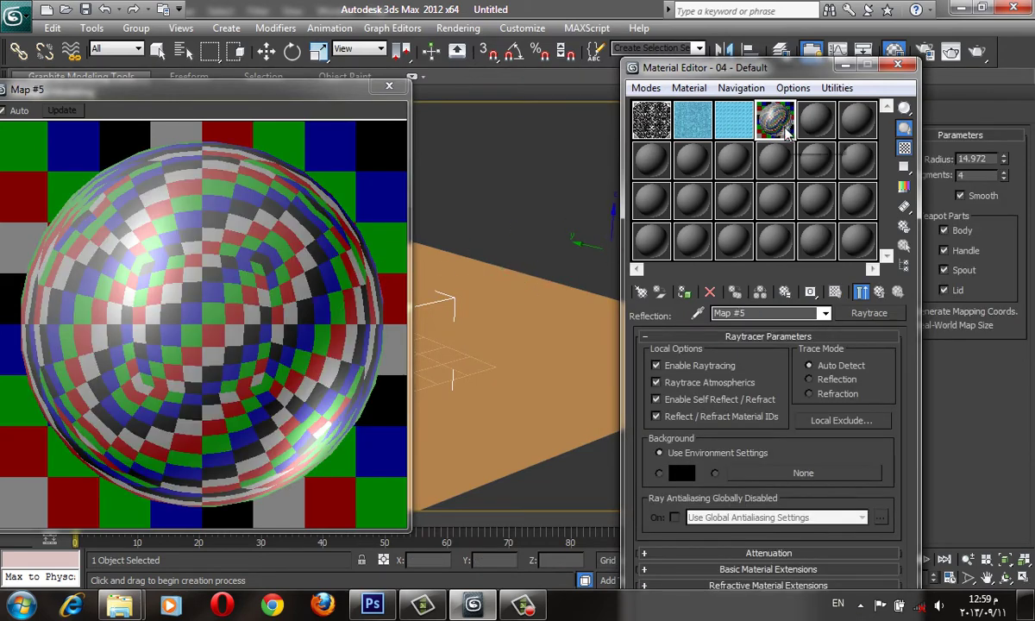
pyautogui.click(247, 349)
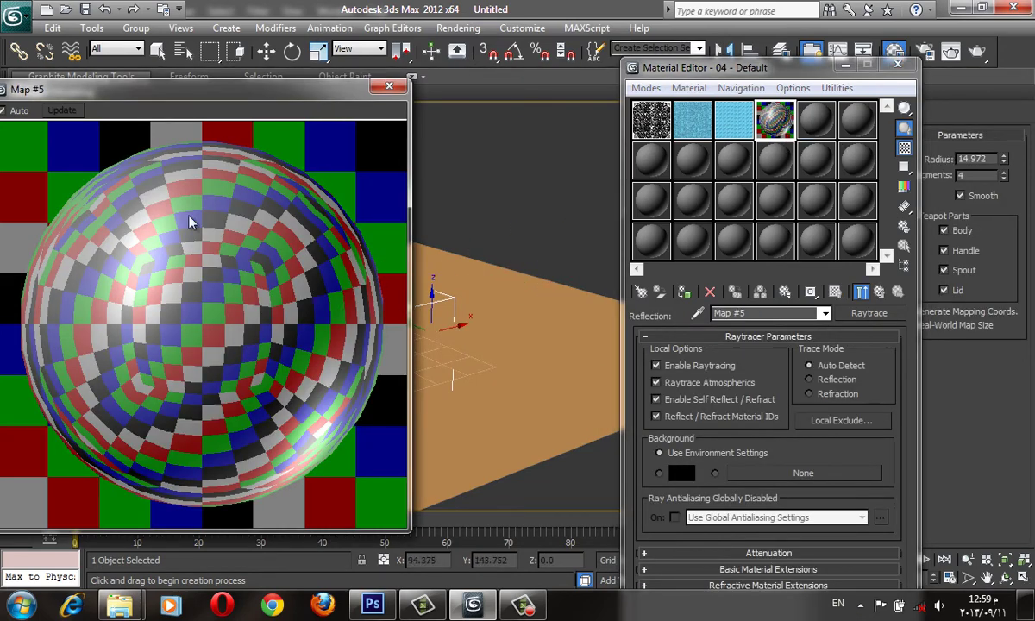
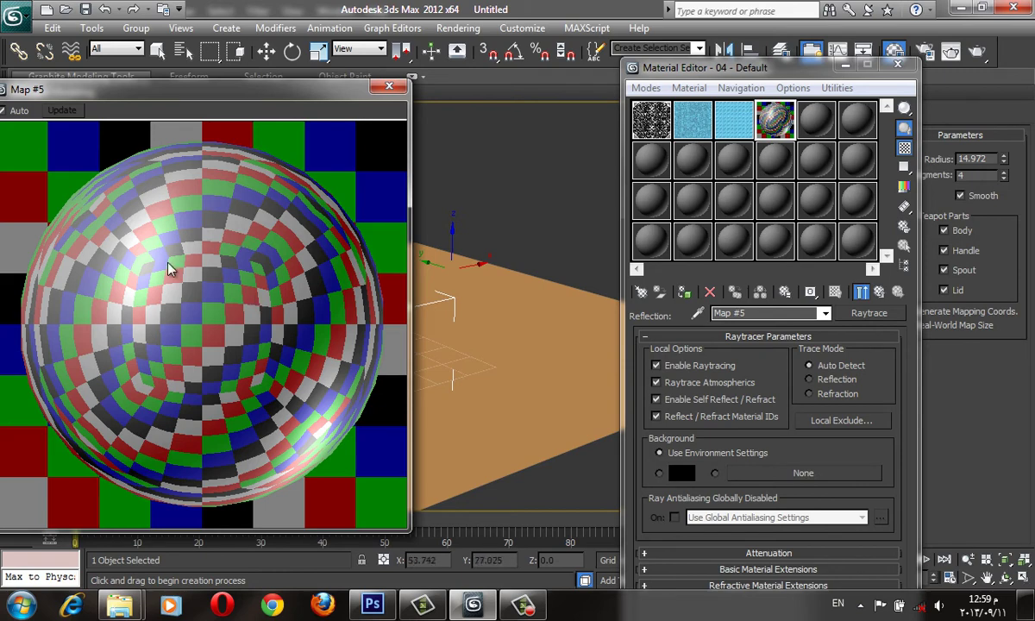
# Return to the parent 04 - Default material and set its linked Ambient and Diffuse colors to black
pyautogui.click(879, 292)
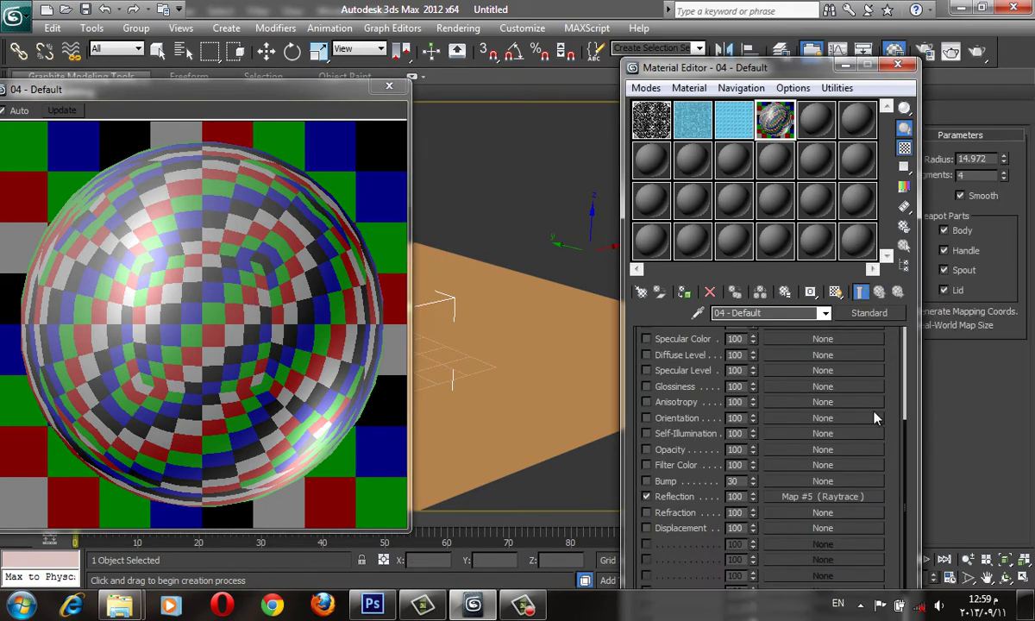
pyautogui.moveTo(893, 420); pyautogui.dragTo(890, 550)
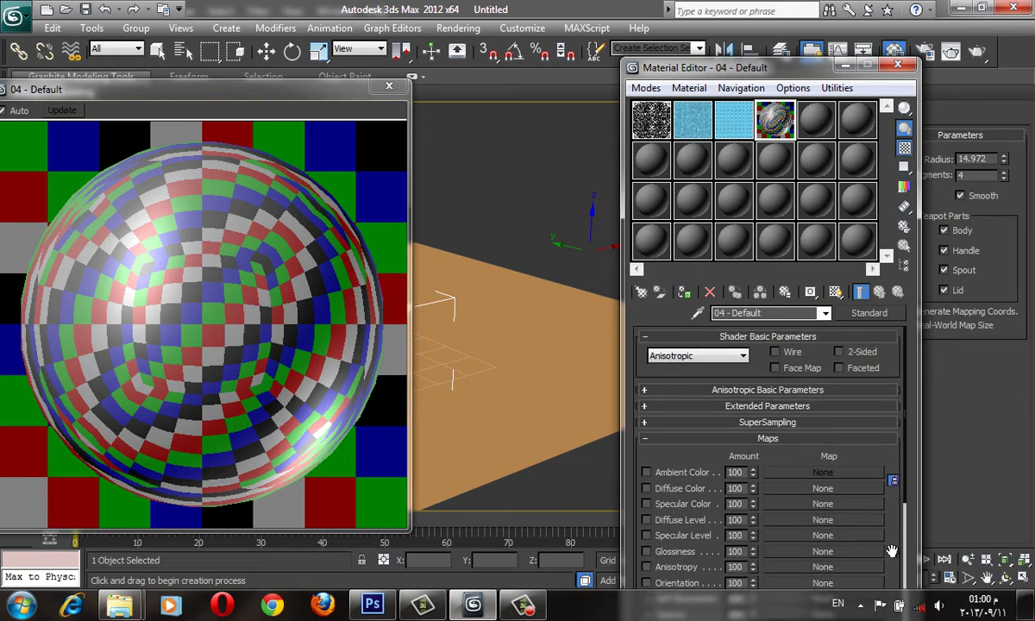
pyautogui.click(729, 390)
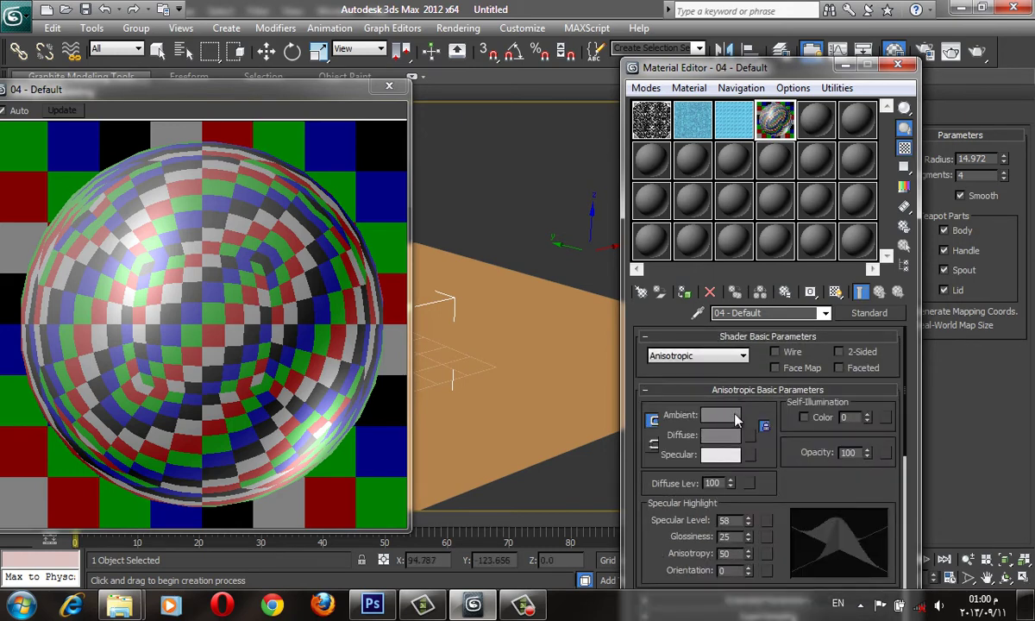
pyautogui.click(720, 416)
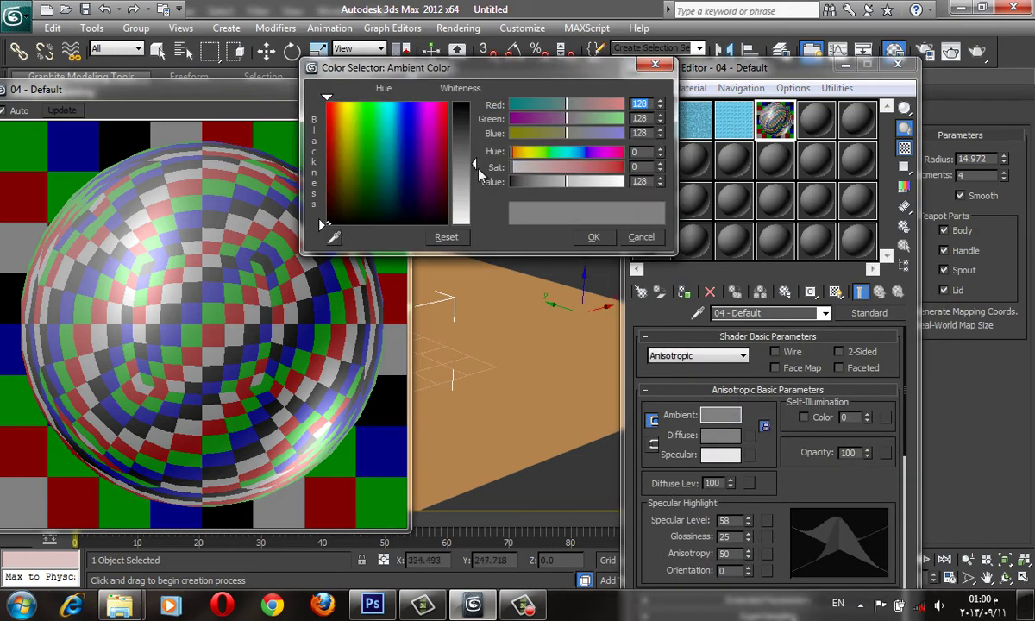
pyautogui.moveTo(480, 173); pyautogui.dragTo(455, 108)
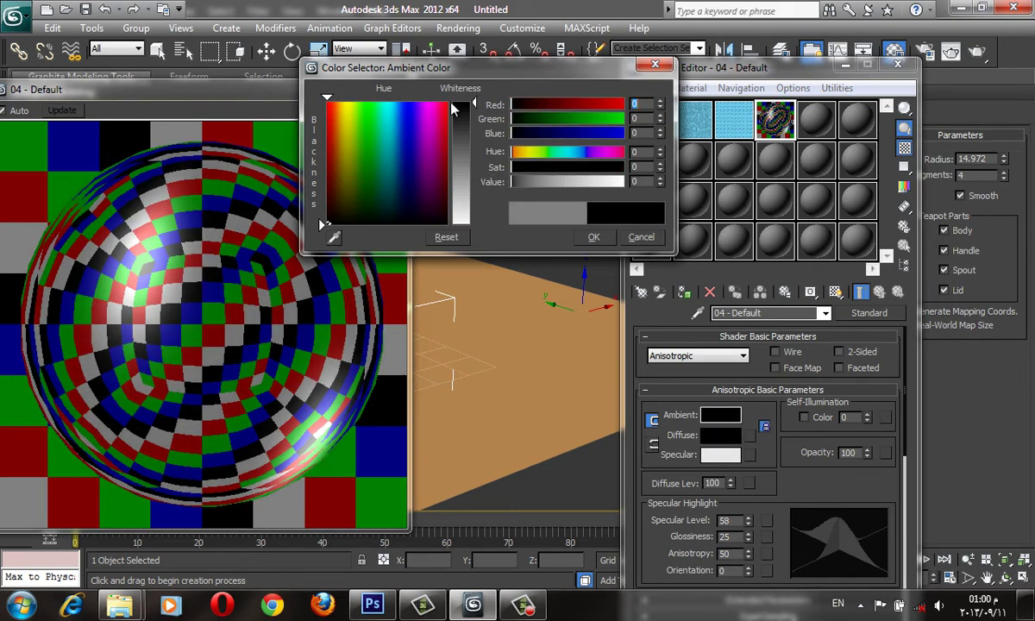
pyautogui.click(593, 238)
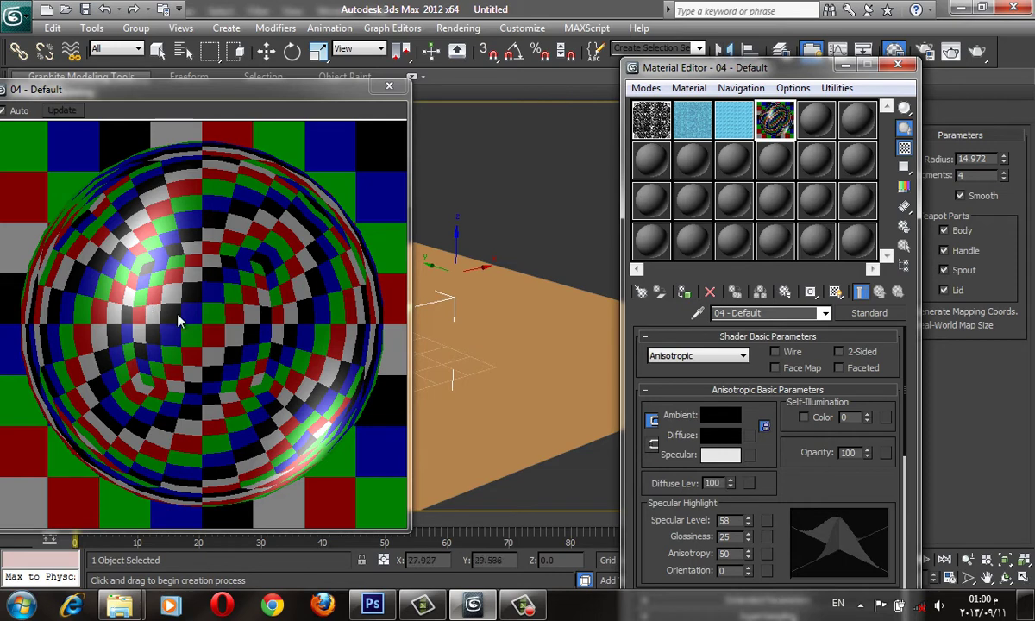
# Set the material's Specular Level to 120 and its Specular color to a pale cyan with RGB 201, 254, 247
pyautogui.moveTo(747, 522); pyautogui.dragTo(719, 464)
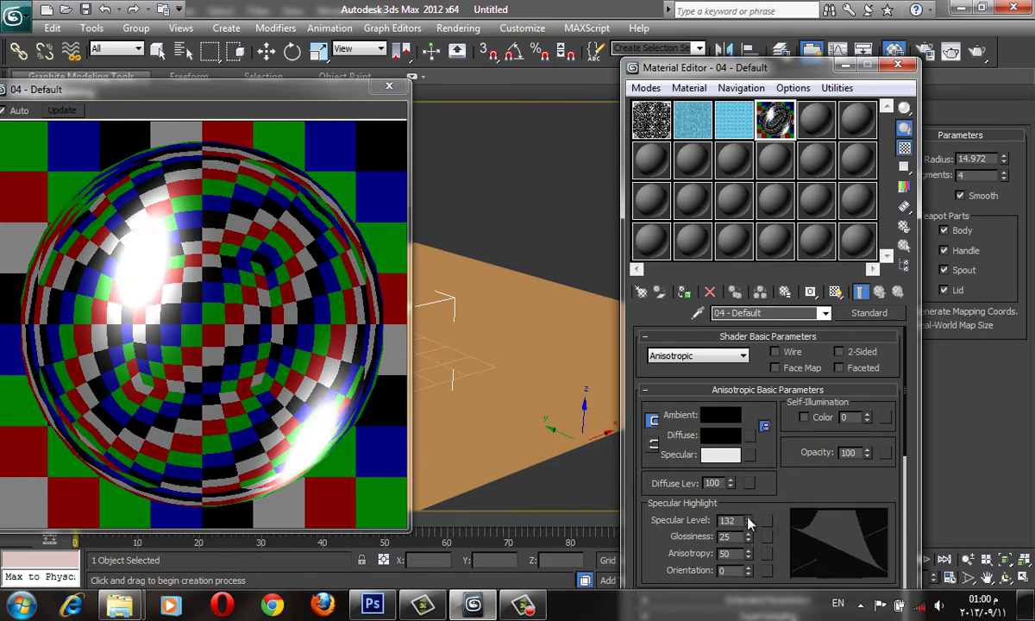
pyautogui.moveTo(748, 522); pyautogui.dragTo(715, 457)
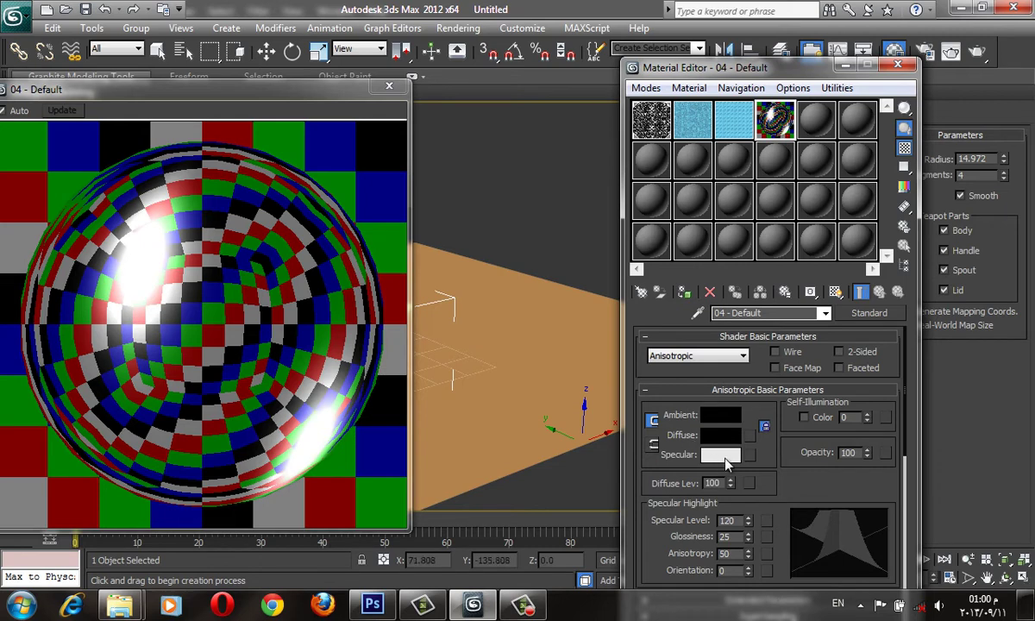
pyautogui.click(720, 454)
pyautogui.moveTo(377, 133); pyautogui.dragTo(385, 106)
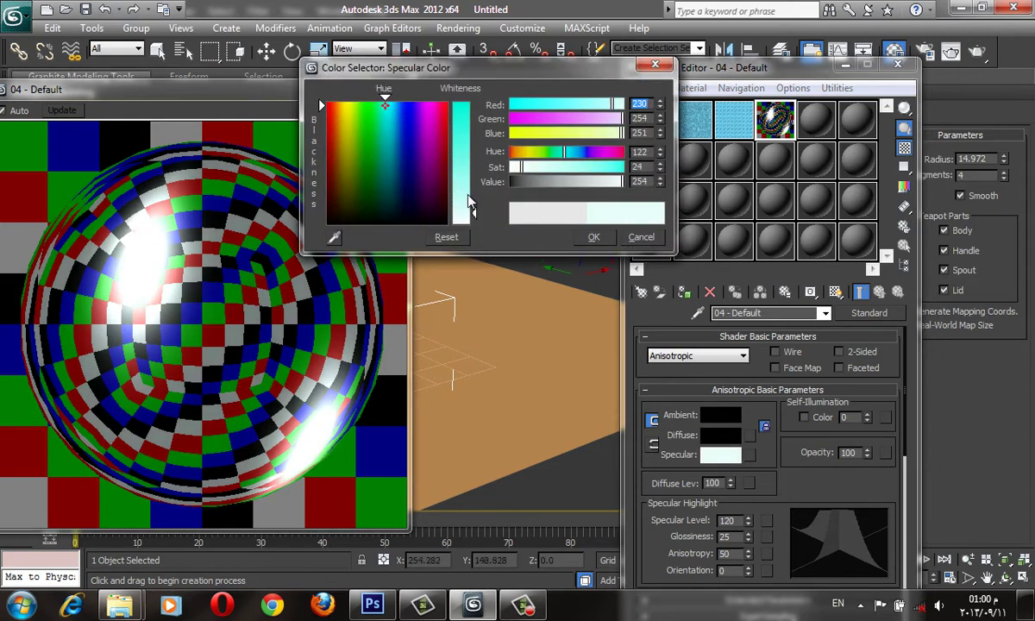
pyautogui.moveTo(471, 212); pyautogui.dragTo(470, 198)
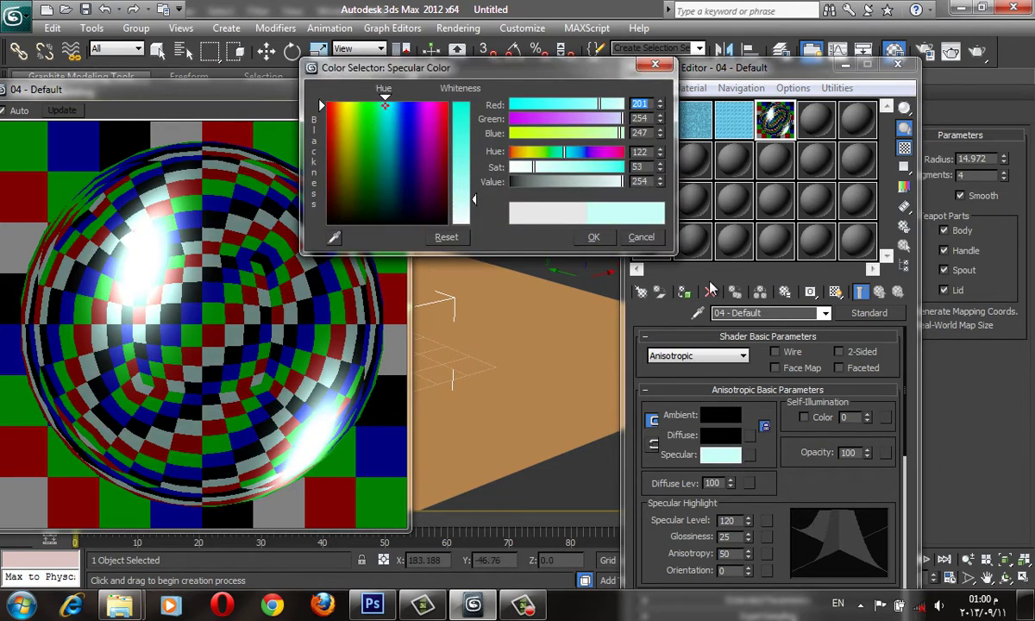
pyautogui.click(594, 238)
# Assign the 04 - Default material to the teapot and close the enlarged preview and the Material Editor
pyautogui.click(405, 87)
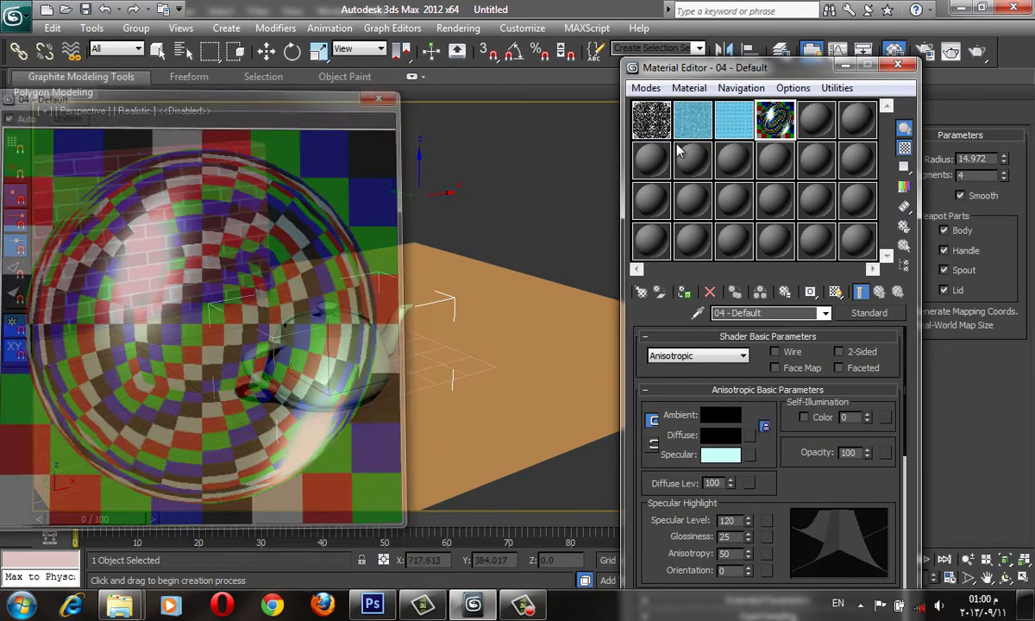
pyautogui.moveTo(766, 142); pyautogui.dragTo(345, 298)
pyautogui.moveTo(733, 67); pyautogui.dragTo(763, 376)
pyautogui.click(931, 376)
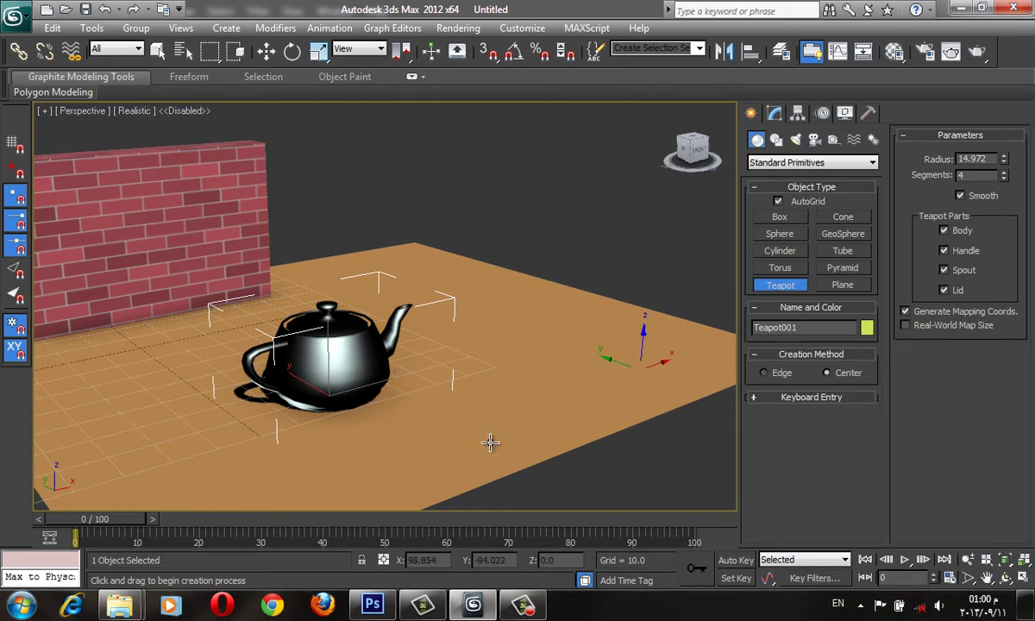
# Create three more teapots on the plane around the black one, the largest beside its spout with a radius of about 25.6
pyautogui.moveTo(550, 352); pyautogui.dragTo(556, 390)
pyautogui.moveTo(243, 418); pyautogui.dragTo(334, 412, button='middle')
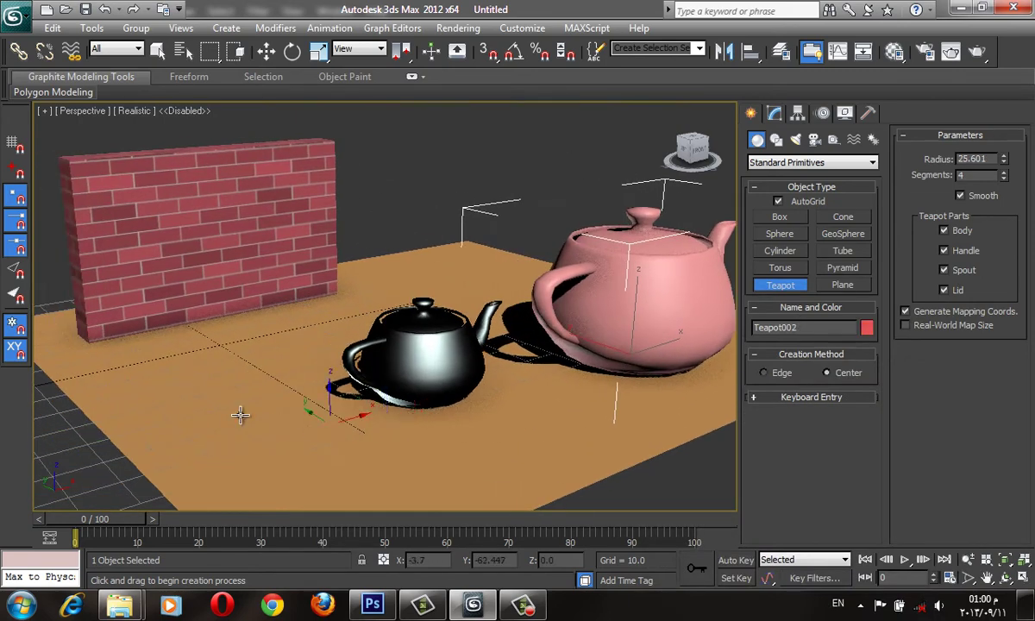
pyautogui.moveTo(231, 409); pyautogui.dragTo(242, 434)
pyautogui.moveTo(407, 280); pyautogui.dragTo(438, 290)
pyautogui.press('w')
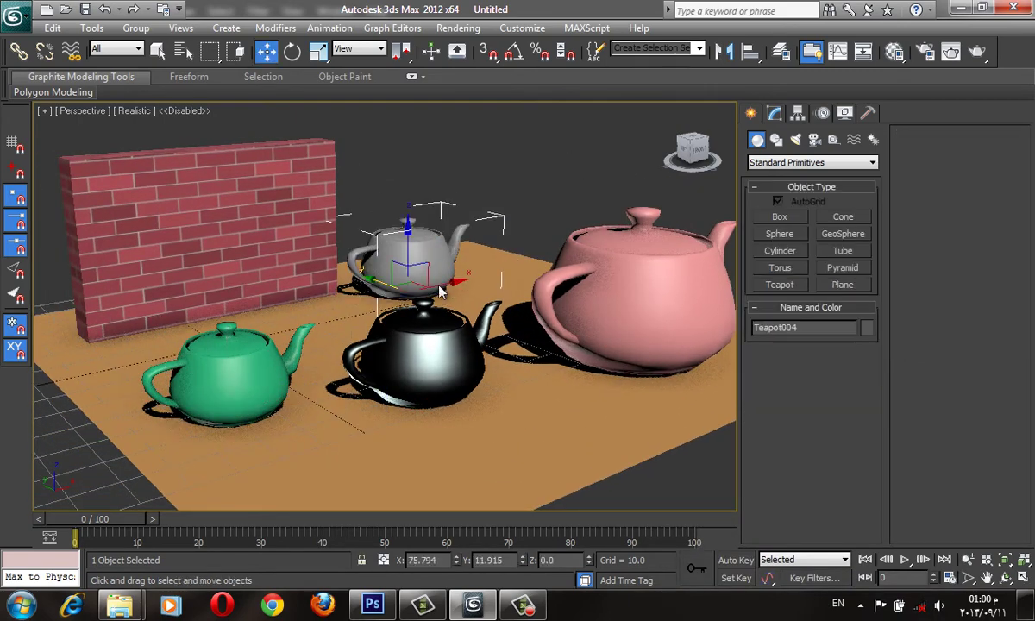
# Set the environment background color to a medium blue with RGB 89, 142, 183
pyautogui.press('8')
pyautogui.click(617, 194)
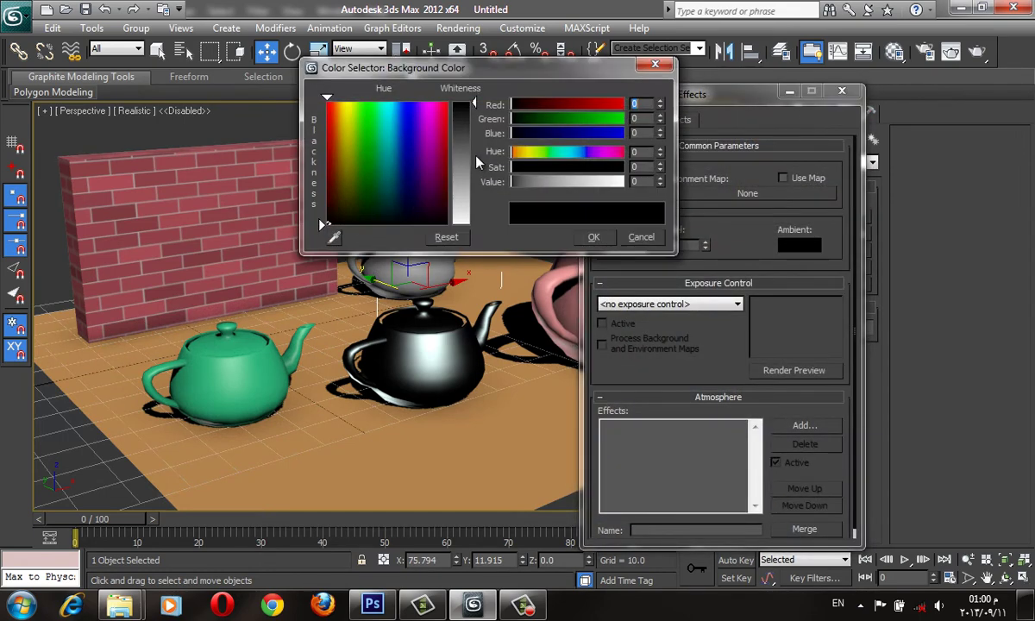
pyautogui.moveTo(426, 138); pyautogui.dragTo(396, 156)
pyautogui.moveTo(472, 103); pyautogui.dragTo(471, 145)
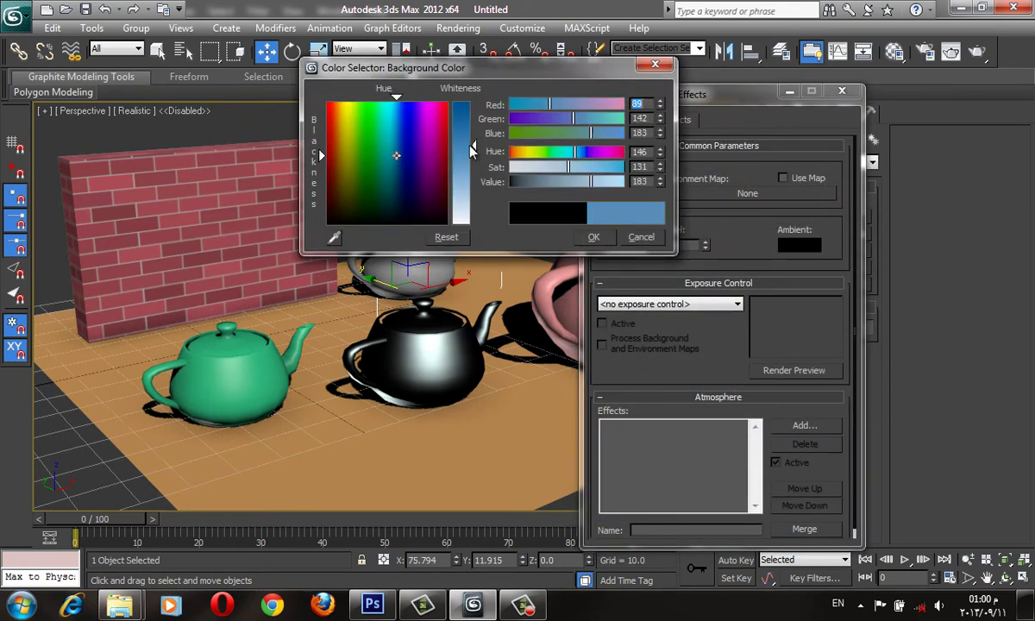
pyautogui.click(593, 236)
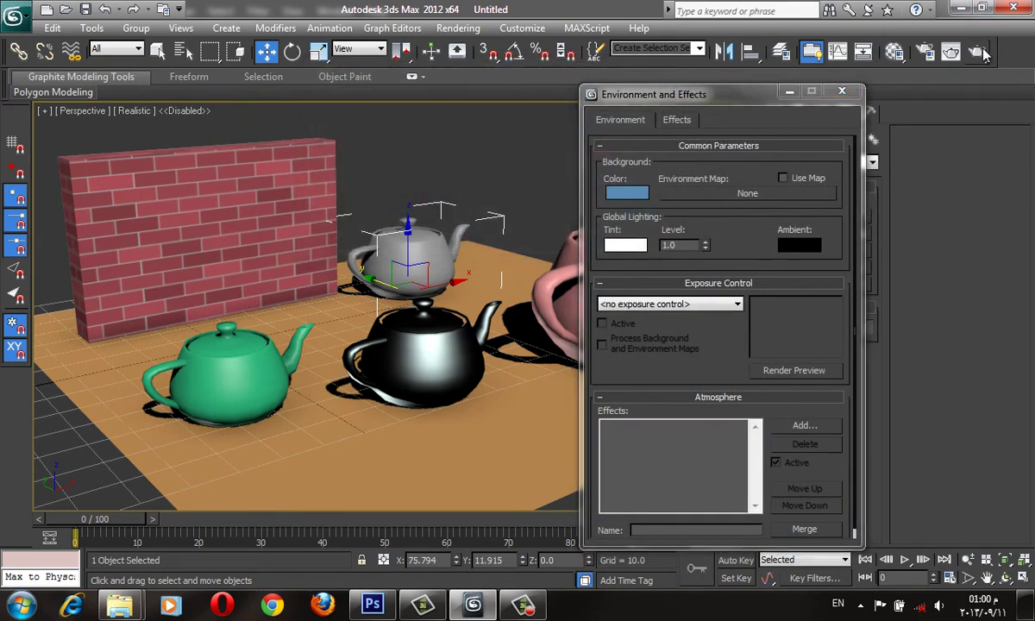
# Render the perspective view and examine the reflections on the central teapot up close
pyautogui.click(979, 52)
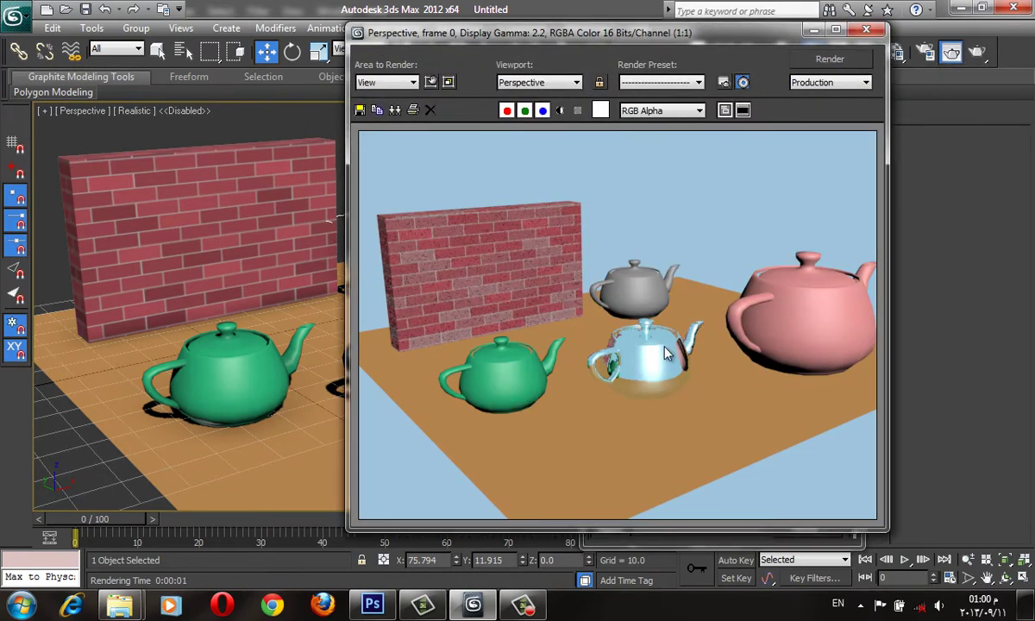
pyautogui.scroll(1, 705, 392)
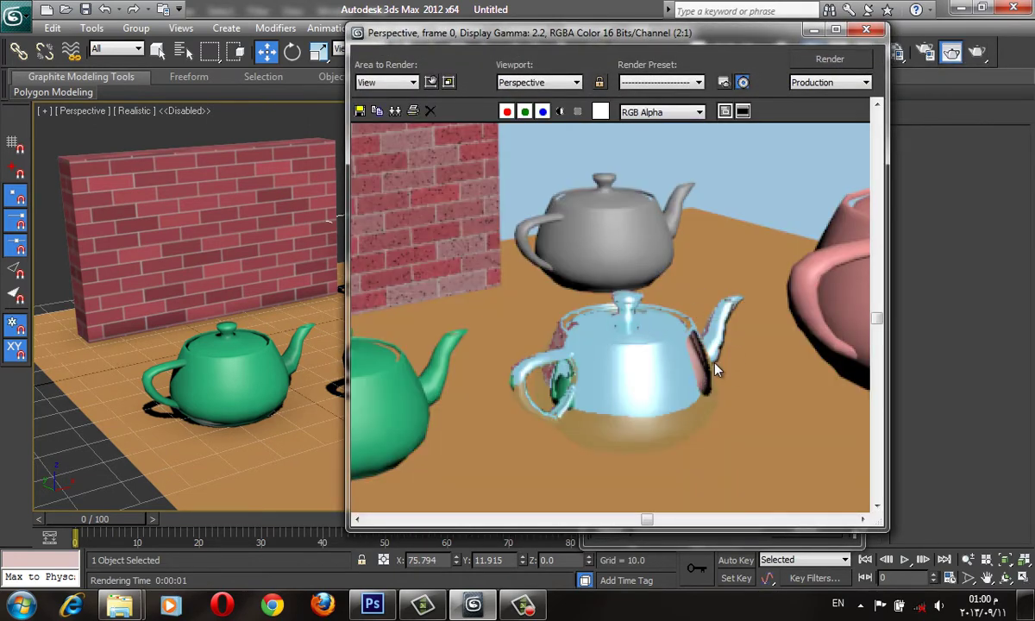
pyautogui.scroll(-1, 677, 364)
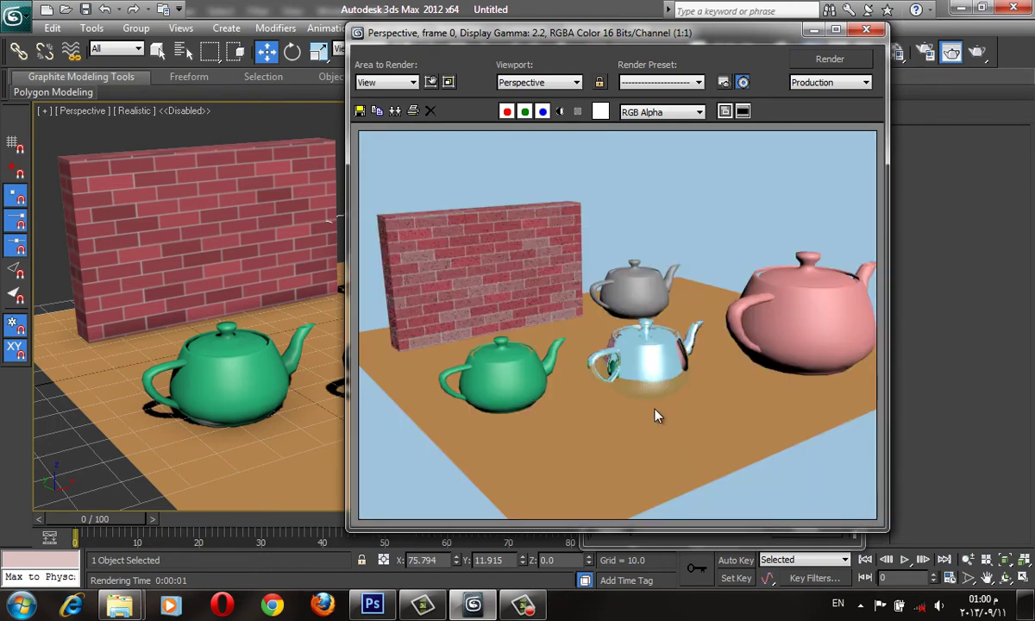
pyautogui.scroll(1, 655, 413)
pyautogui.scroll(-1, 456, 392)
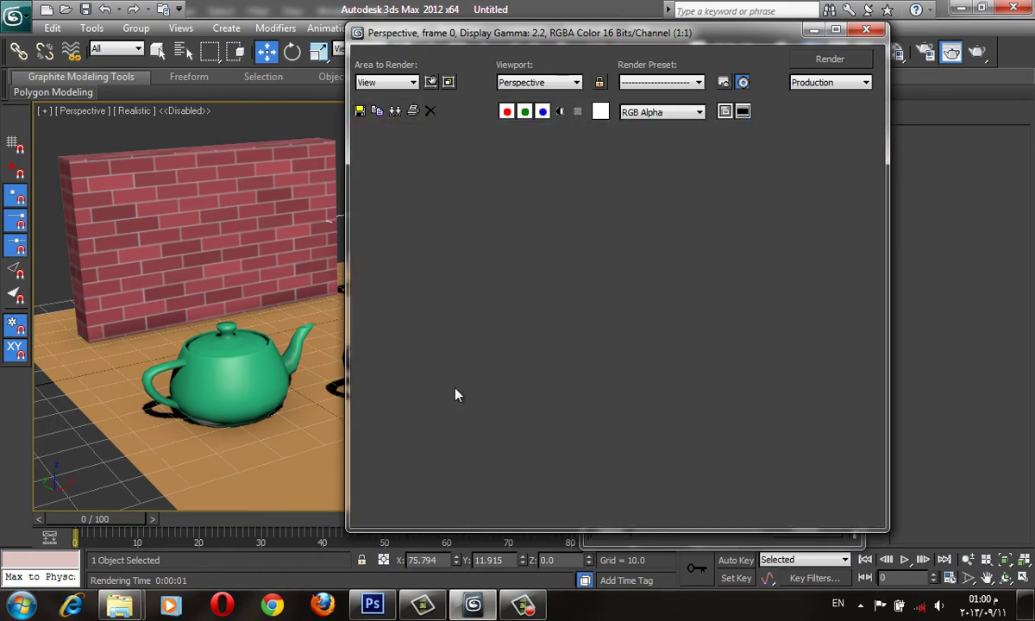
pyautogui.click(867, 31)
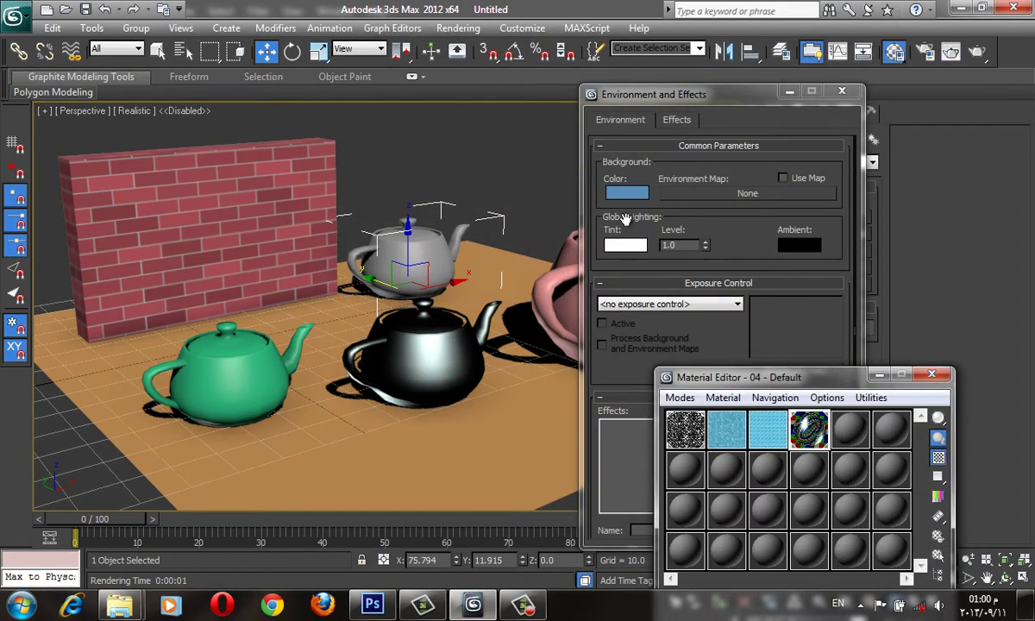
# Reopen the enlarged preview of 04 - Default in the Material Editor and set the material's Opacity to 35
pyautogui.moveTo(767, 379); pyautogui.dragTo(678, 35)
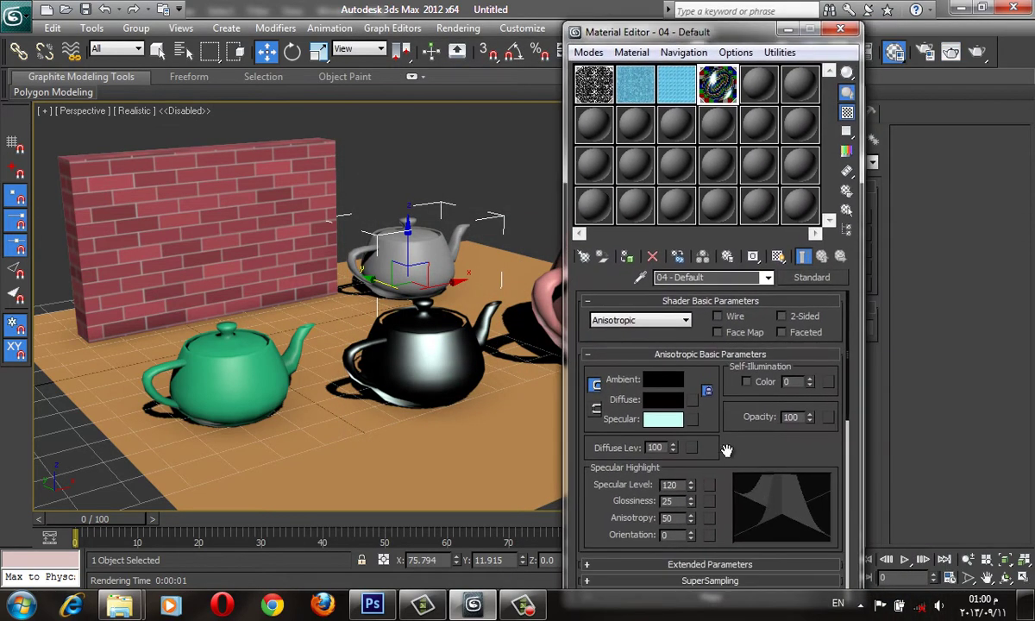
pyautogui.moveTo(726, 449); pyautogui.dragTo(719, 138)
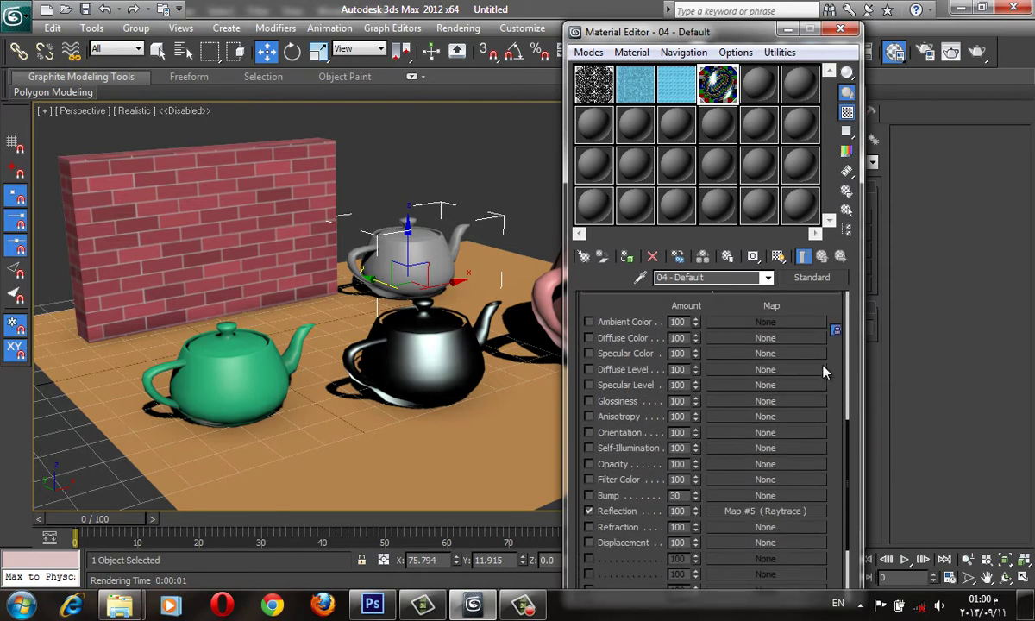
pyautogui.scroll(3, 776, 349)
pyautogui.doubleClick(717, 85)
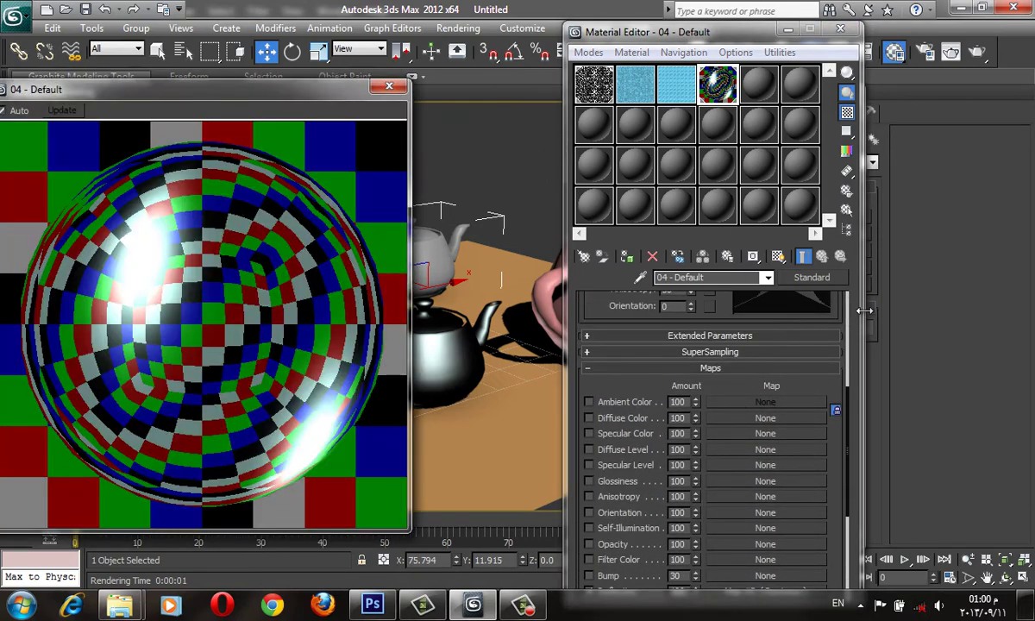
pyautogui.scroll(3, 815, 417)
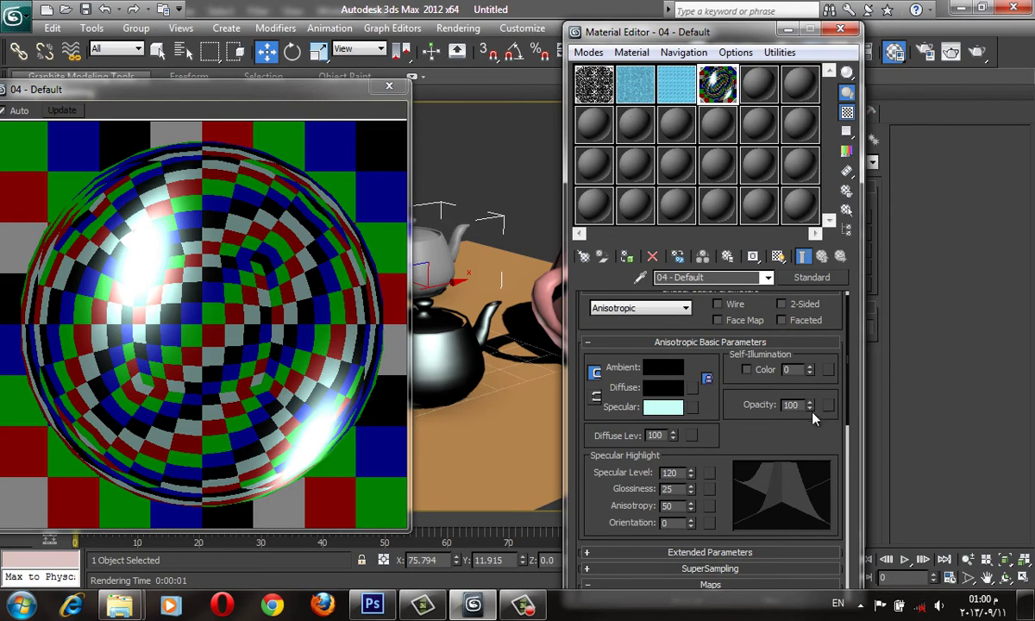
pyautogui.moveTo(809, 408); pyautogui.dragTo(809, 436)
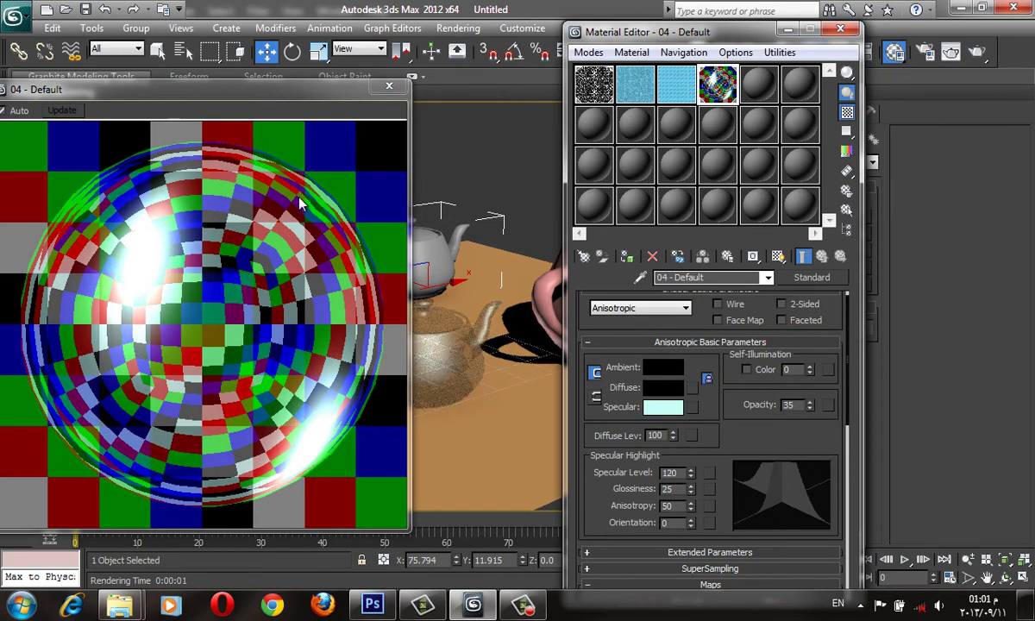
pyautogui.click(232, 222)
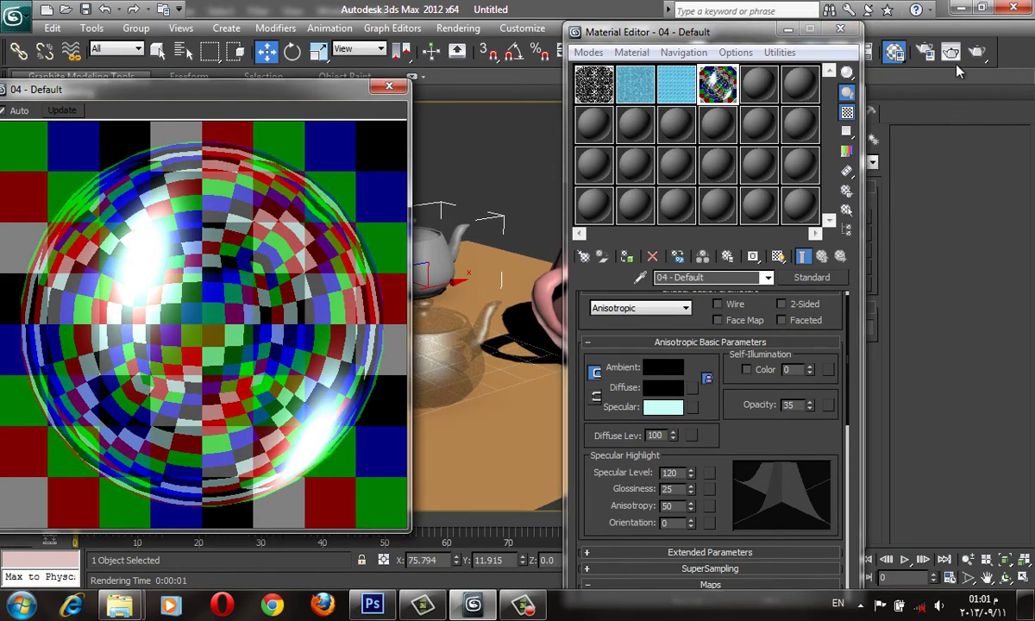
# Render the scene from the current view and again from a lower angle to examine the semi-transparent teapot
pyautogui.click(951, 52)
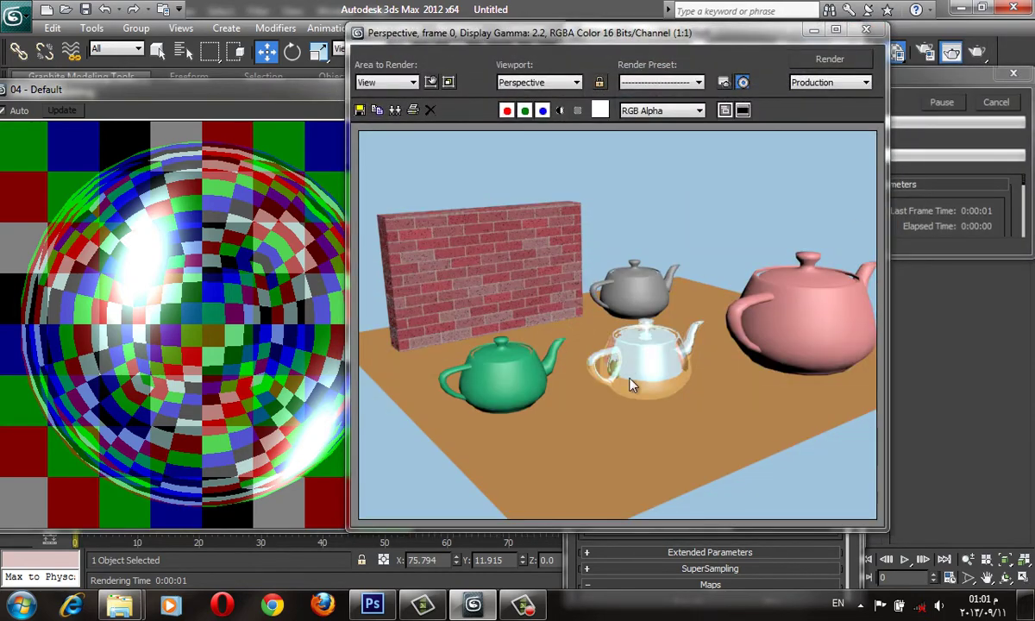
pyautogui.click(866, 29)
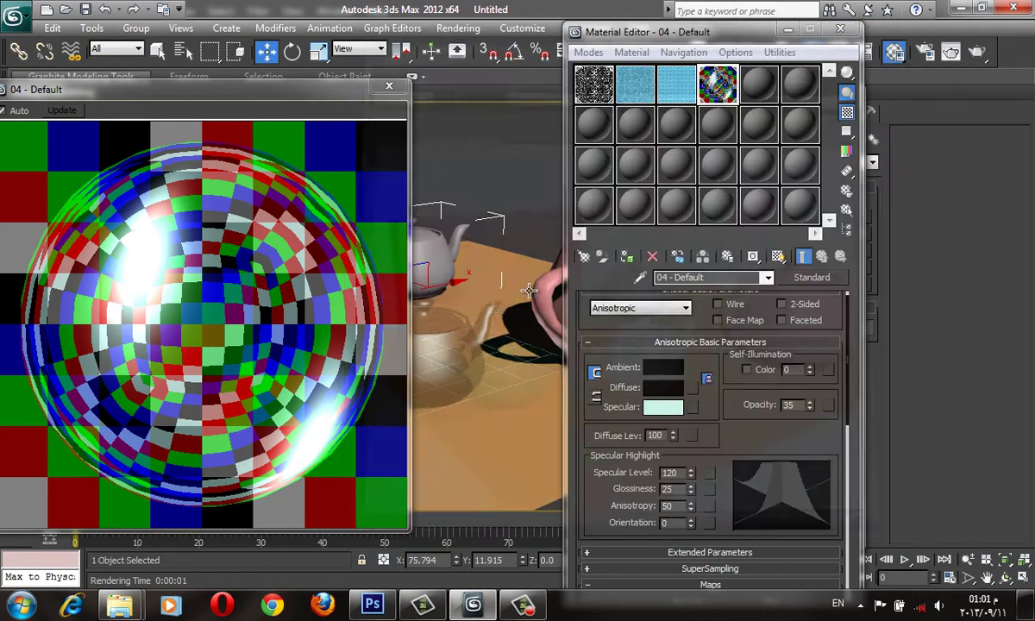
pyautogui.keyDown('alt'); pyautogui.moveTo(491, 292); pyautogui.dragTo(512, 292, button='middle'); pyautogui.keyUp('alt')
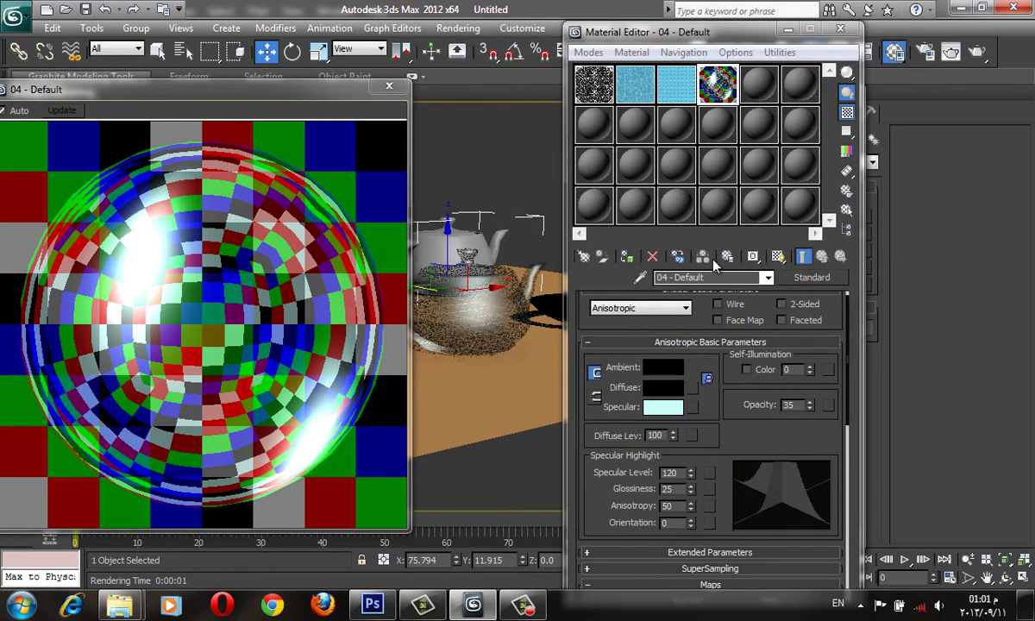
pyautogui.click(976, 53)
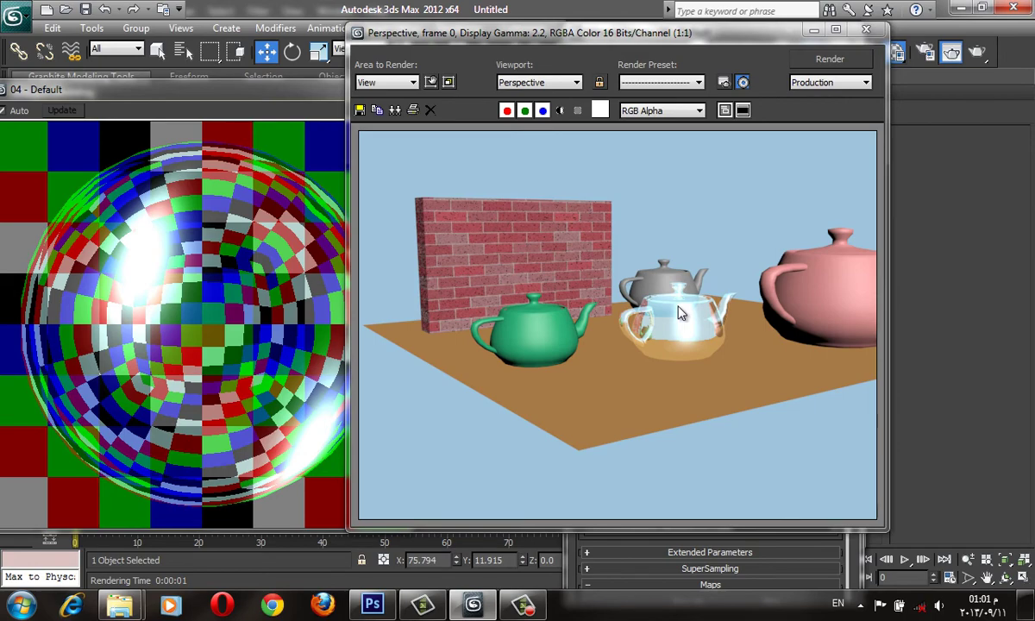
pyautogui.click(866, 28)
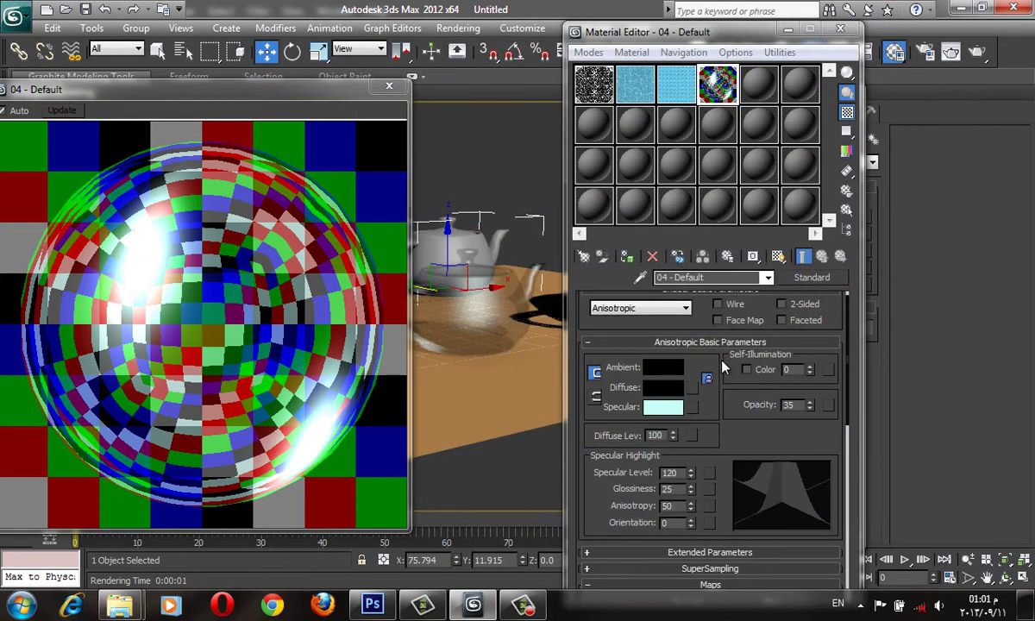
# Copy the Raytrace map from the Reflection slot to the Refraction slot of 04 - Default as an instance
pyautogui.click(722, 344)
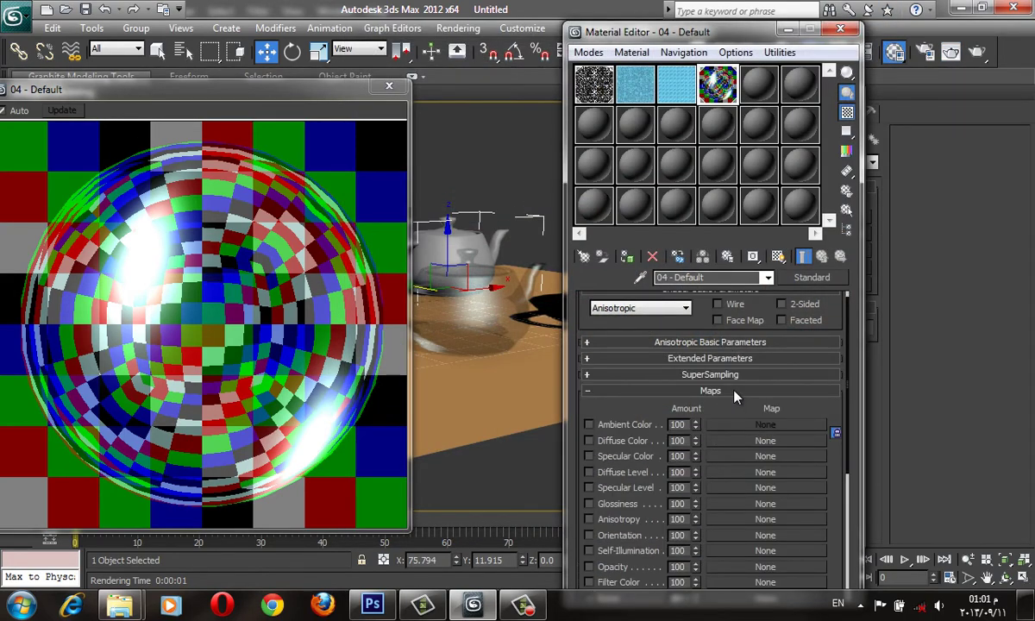
pyautogui.click(734, 392)
pyautogui.click(734, 402)
pyautogui.moveTo(786, 529); pyautogui.dragTo(787, 538)
pyautogui.click(701, 300)
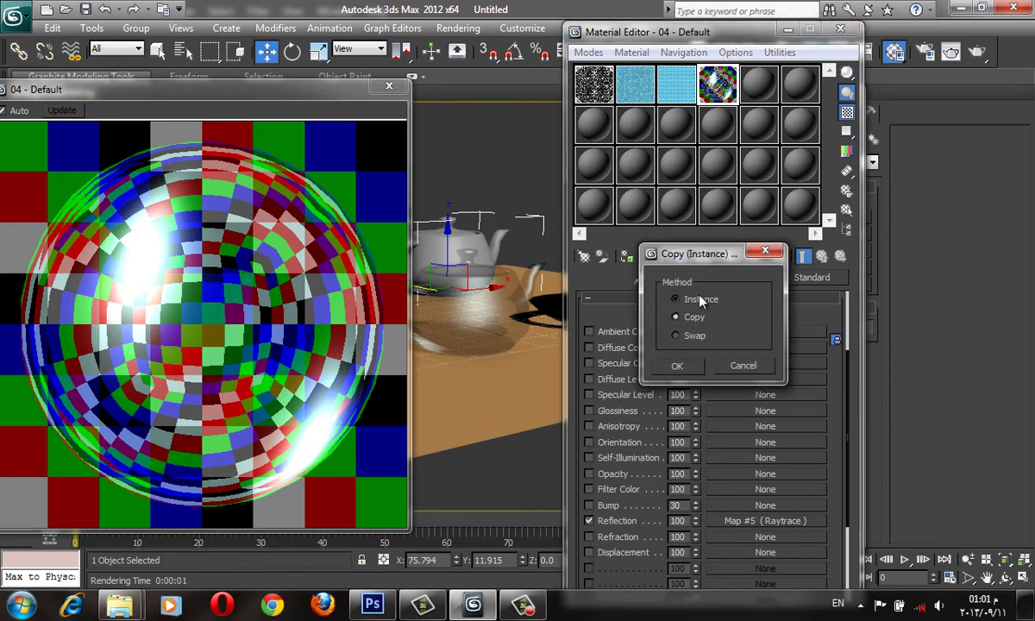
pyautogui.click(677, 366)
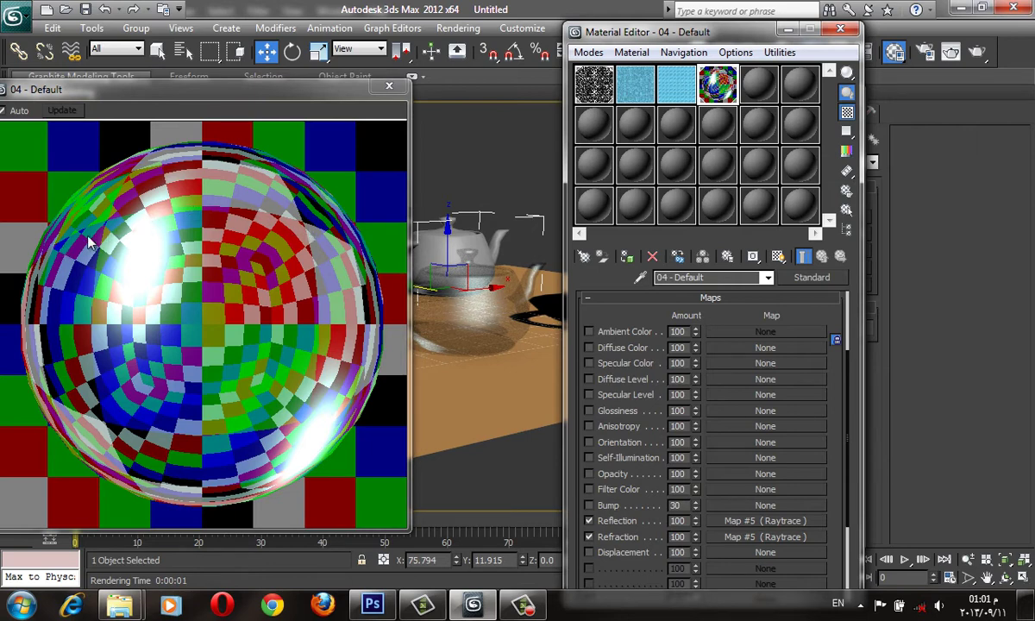
# Set the Opacity of the 04 - Default material to 100 in its Anisotropic Basic Parameters
pyautogui.moveTo(839, 368); pyautogui.dragTo(838, 502)
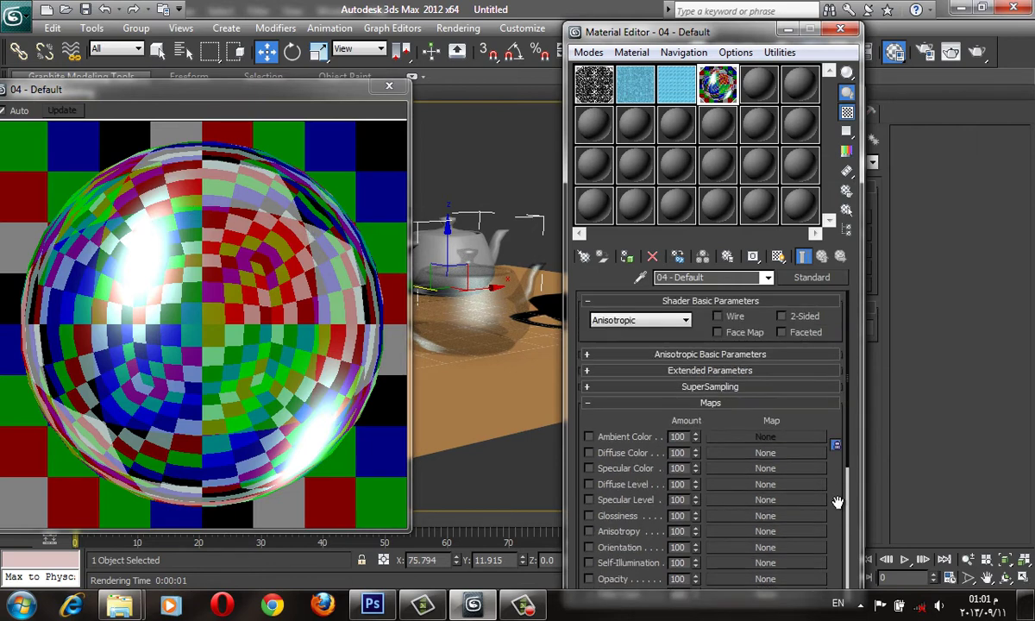
pyautogui.click(803, 371)
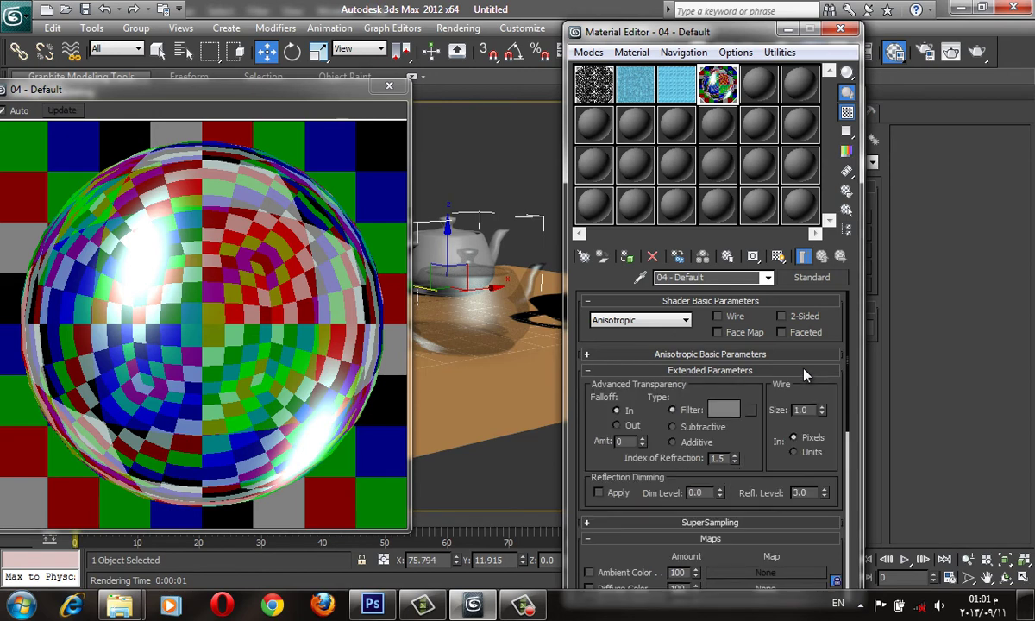
pyautogui.click(805, 370)
pyautogui.click(814, 355)
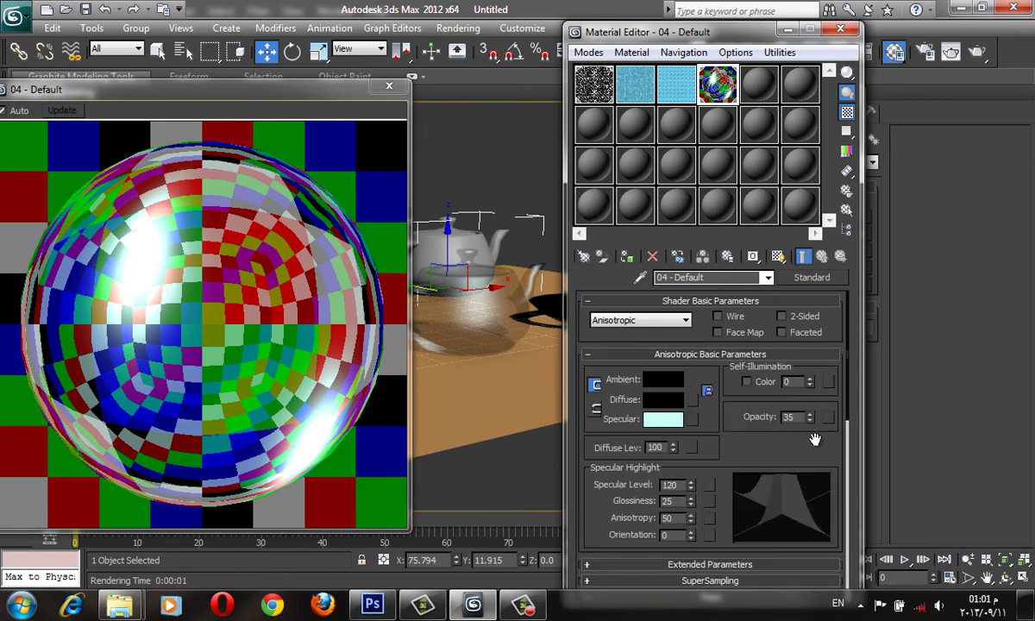
pyautogui.press('Return')
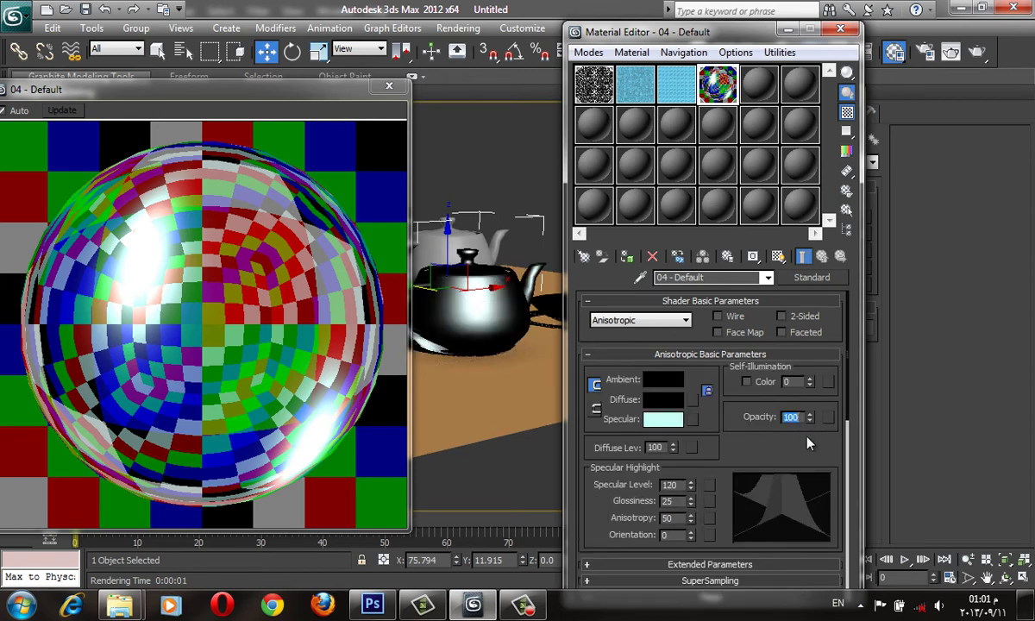
pyautogui.click(252, 393)
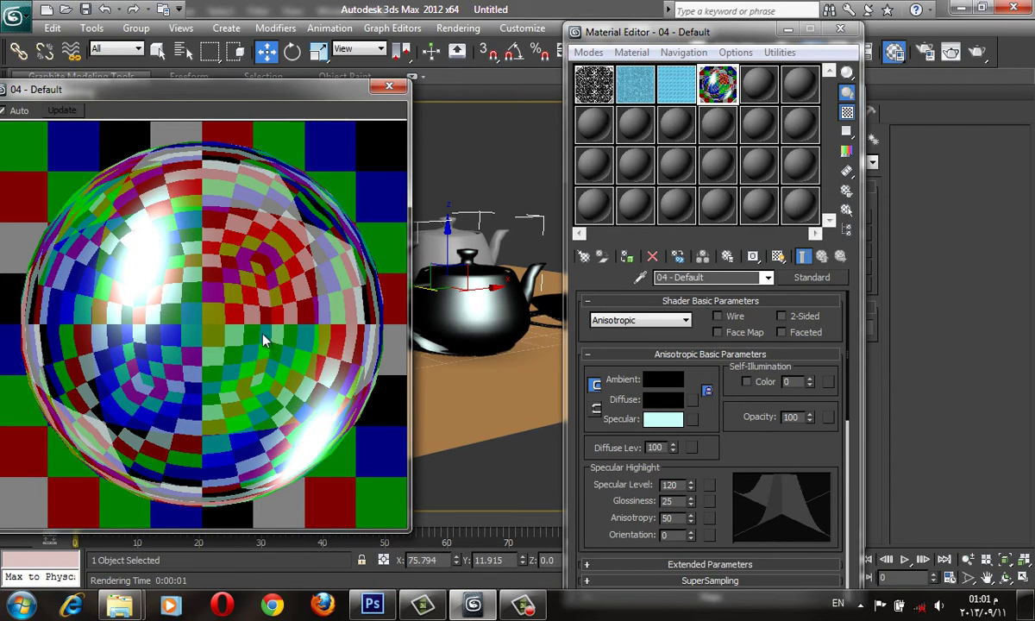
# Set the Reflection map amount of the 04 - Default material to 10
pyautogui.scroll(-10, 830, 489)
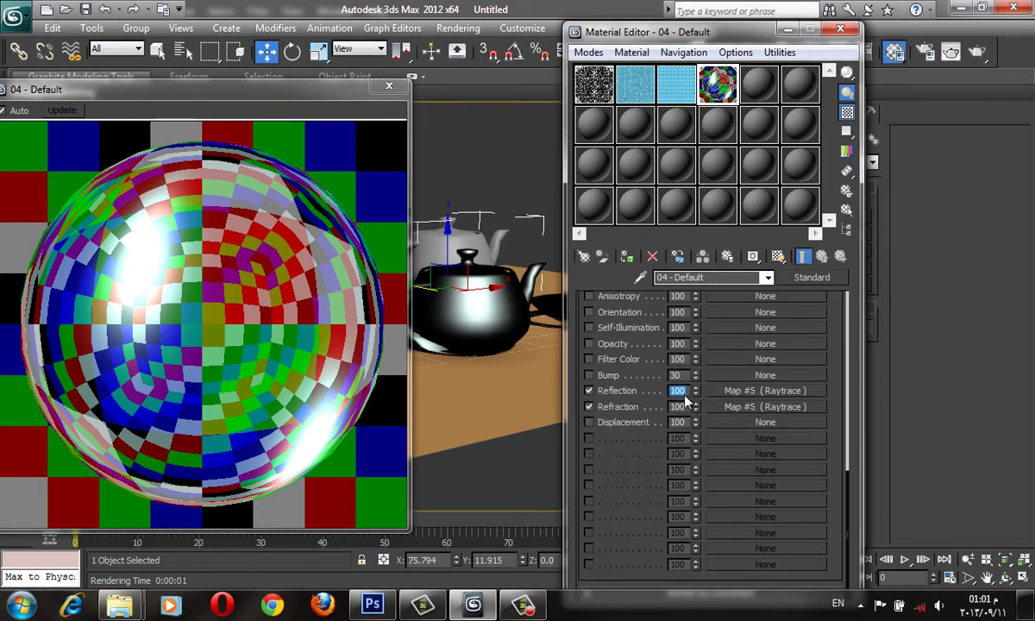
pyautogui.write('10')
pyautogui.press('Return')
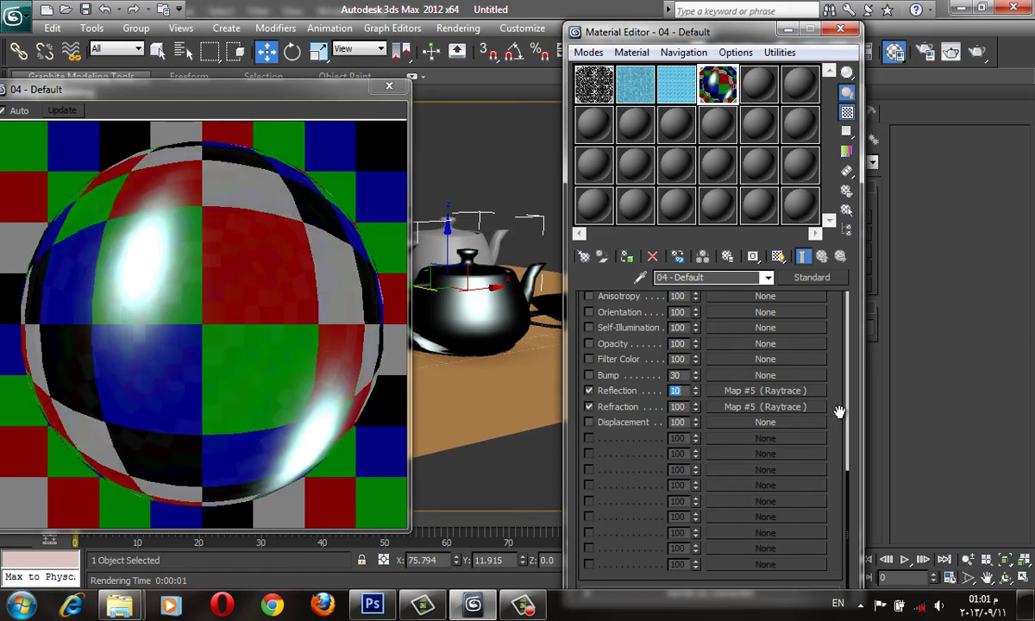
# Render the perspective view and examine the refraction on the central teapot up close
pyautogui.click(978, 60)
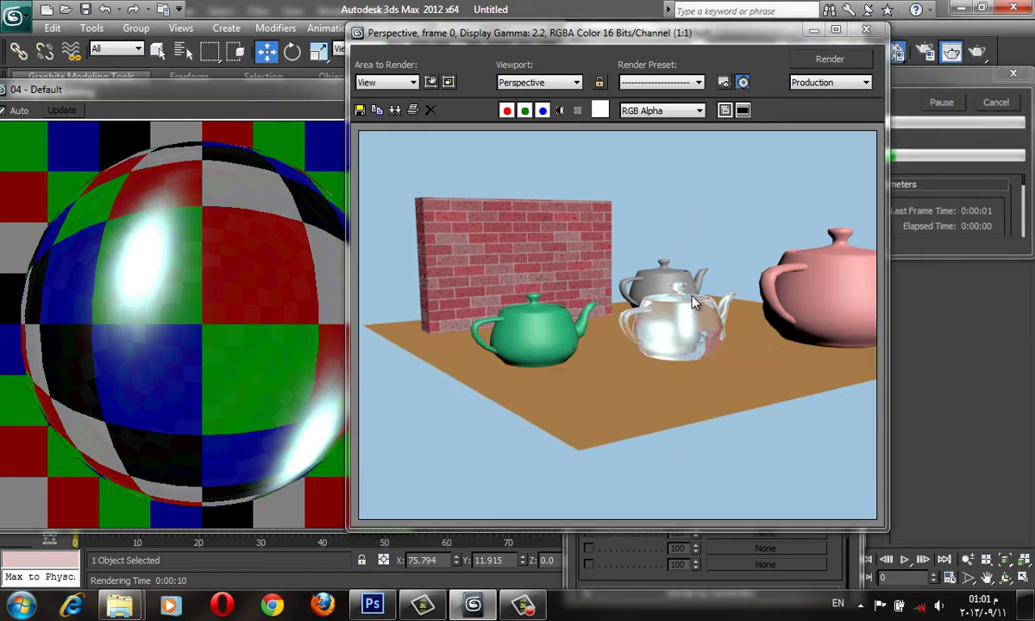
pyautogui.scroll(1, 731, 353)
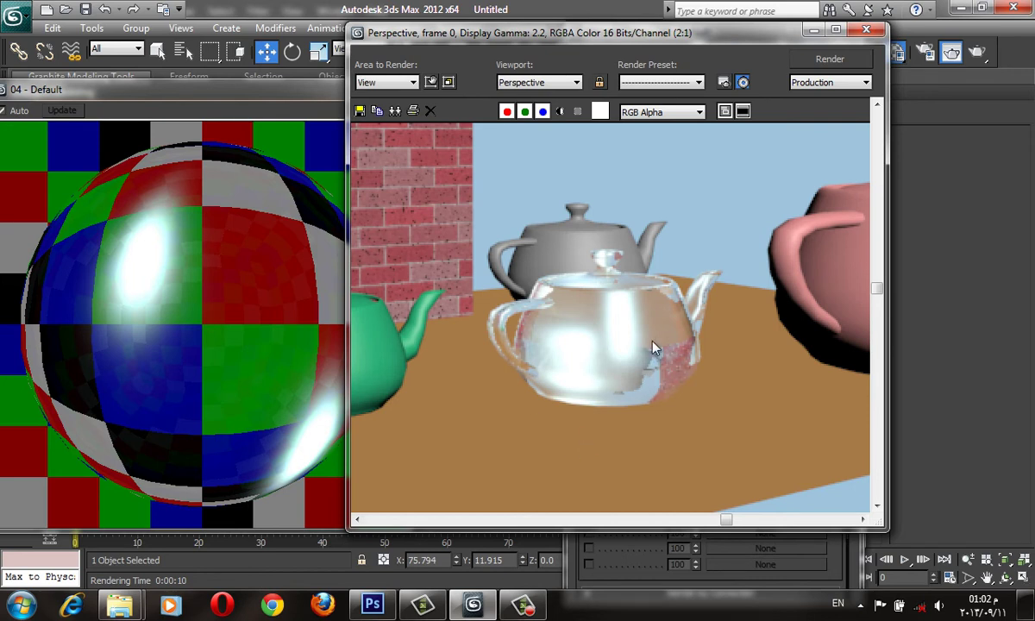
pyautogui.scroll(1, 615, 412)
pyautogui.scroll(-1, 615, 412)
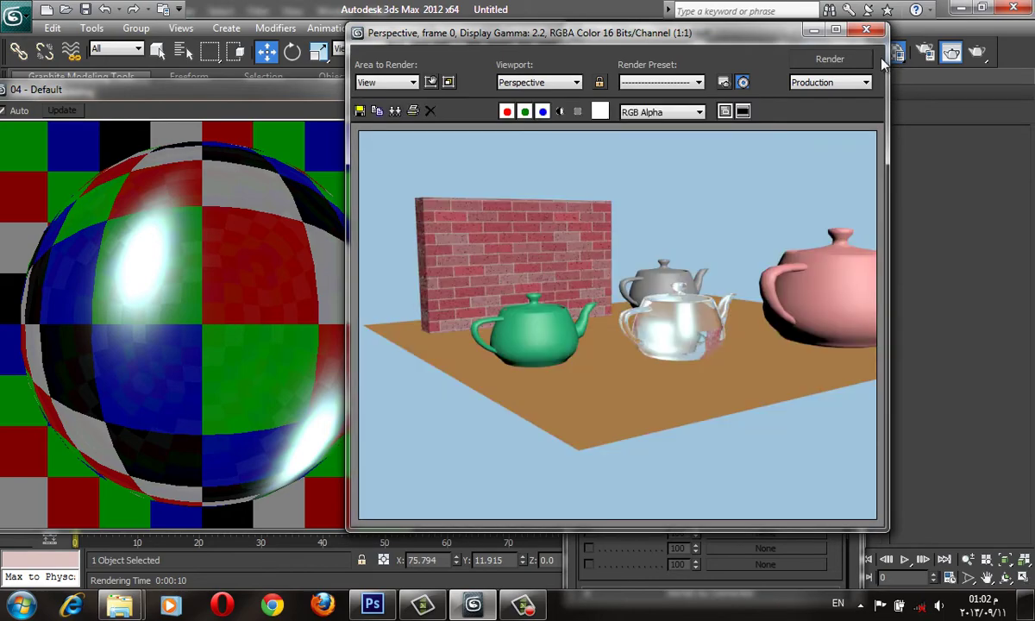
pyautogui.click(865, 29)
# Create a thin upright box panel across the floor through the black teapot, about 221 wide, 1.8 long and 45 high
pyautogui.press('8')
pyautogui.press('m')
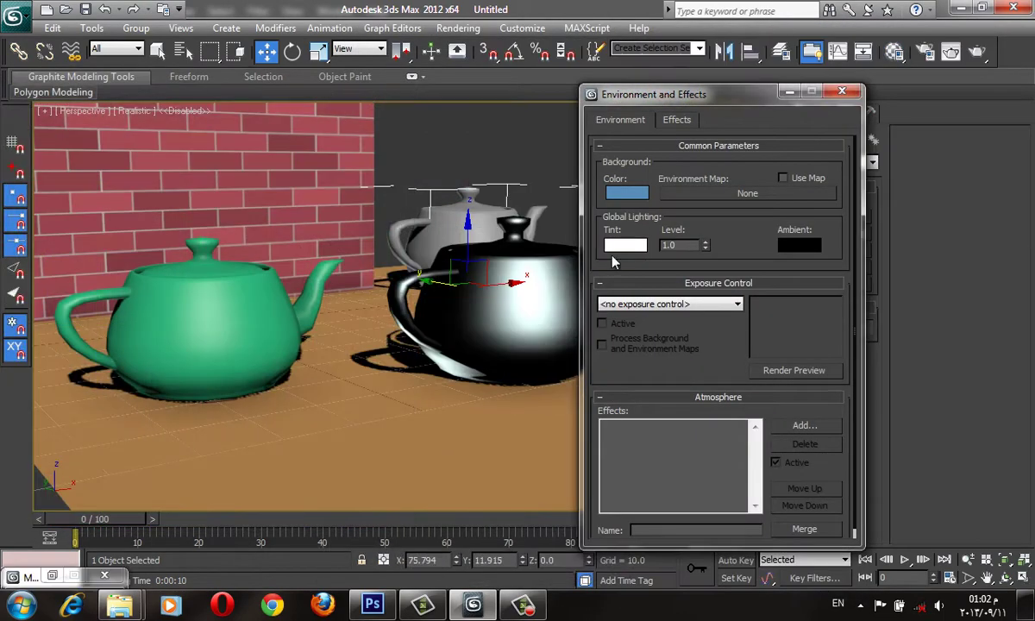
pyautogui.click(790, 94)
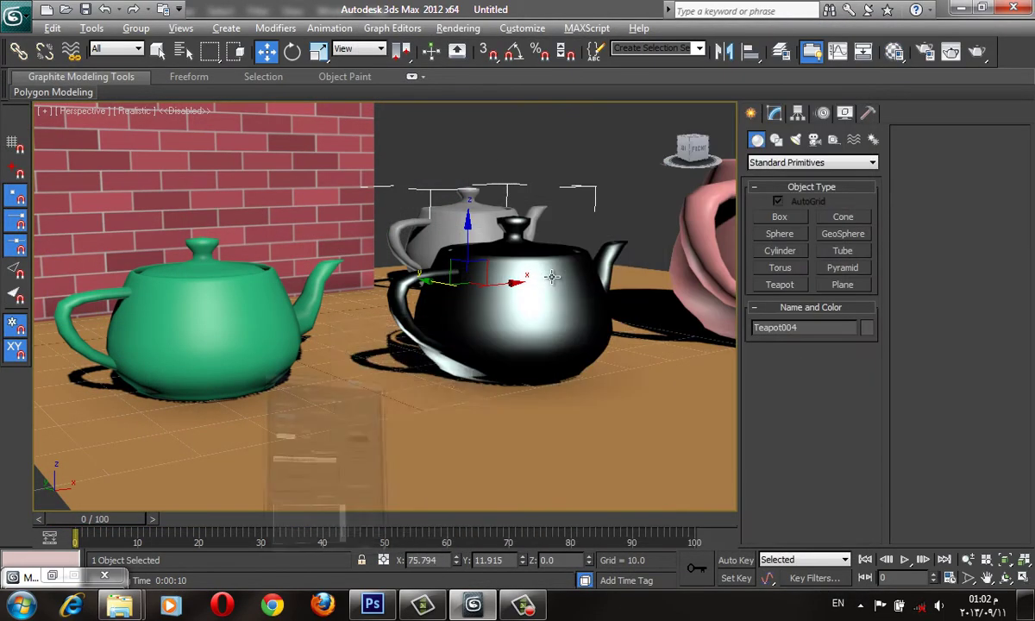
pyautogui.keyDown('alt'); pyautogui.moveTo(589, 226); pyautogui.dragTo(453, 427, button='middle'); pyautogui.keyUp('alt')
pyautogui.click(777, 217)
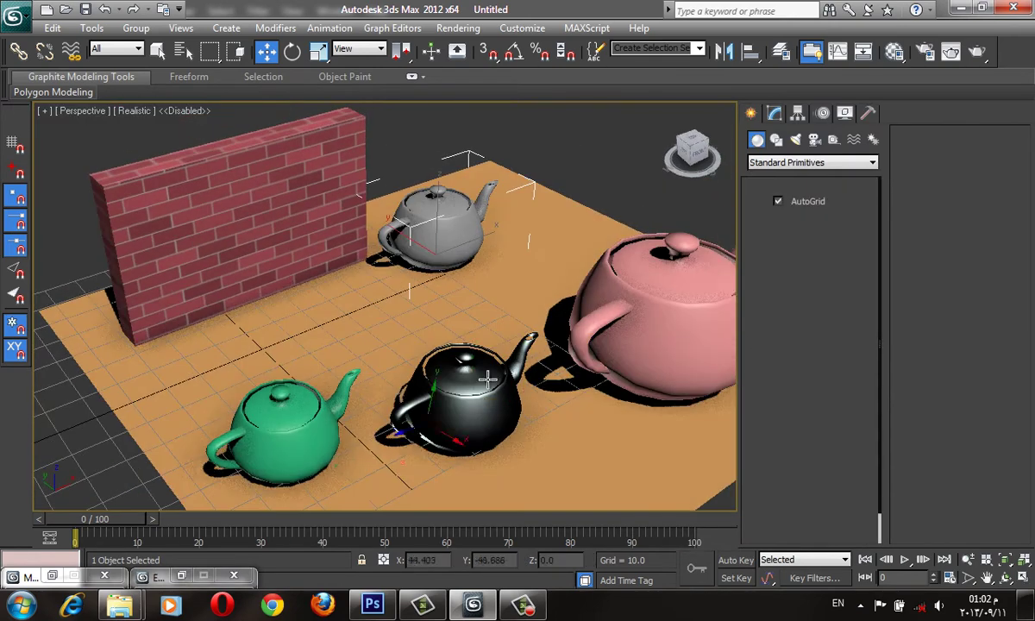
pyautogui.moveTo(289, 519); pyautogui.dragTo(690, 312)
pyautogui.moveTo(545, 368); pyautogui.dragTo(595, 315, button='middle')
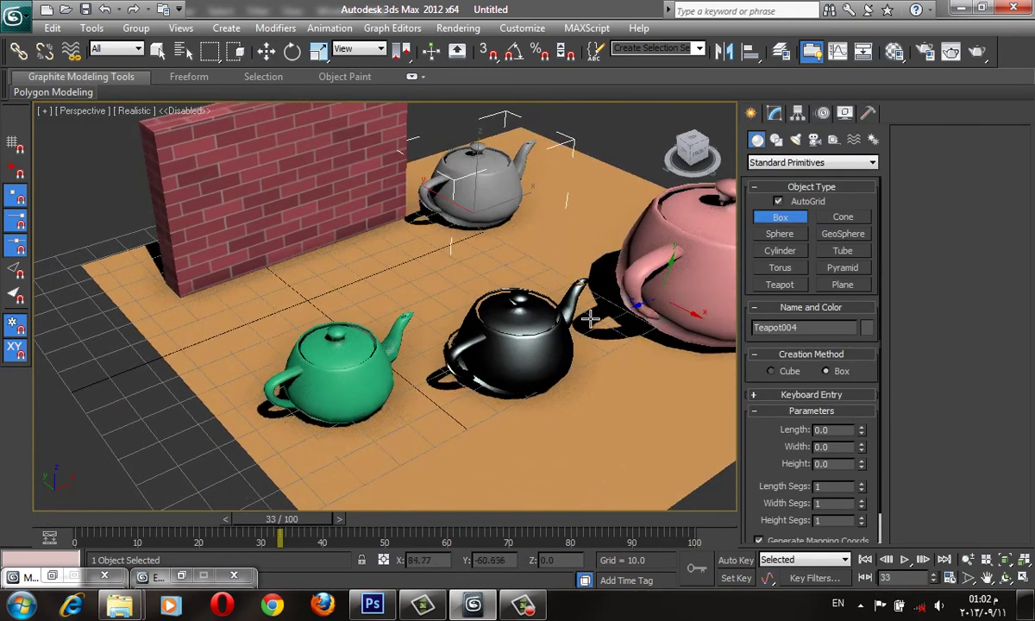
pyautogui.moveTo(362, 464); pyautogui.dragTo(861, 201)
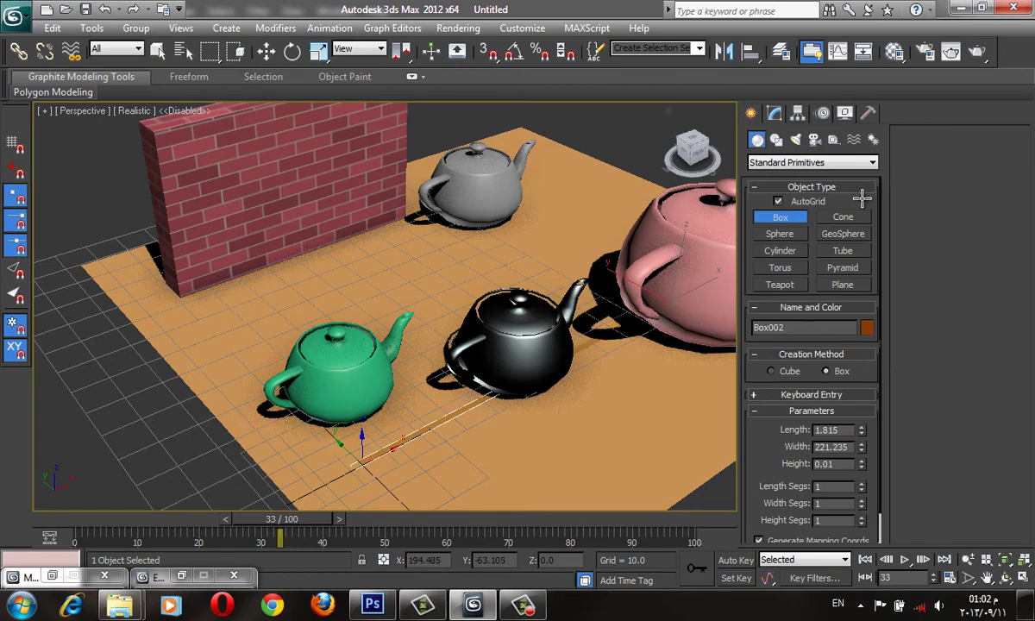
pyautogui.click(861, 201)
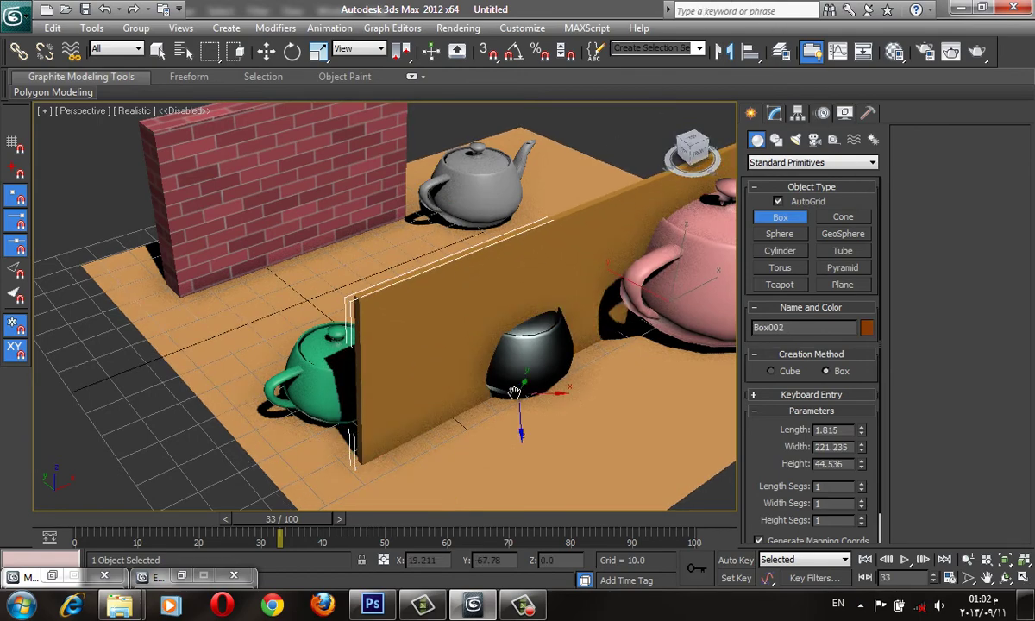
pyautogui.rightClick(556, 323)
pyautogui.moveTo(591, 323); pyautogui.dragTo(489, 374, button='middle')
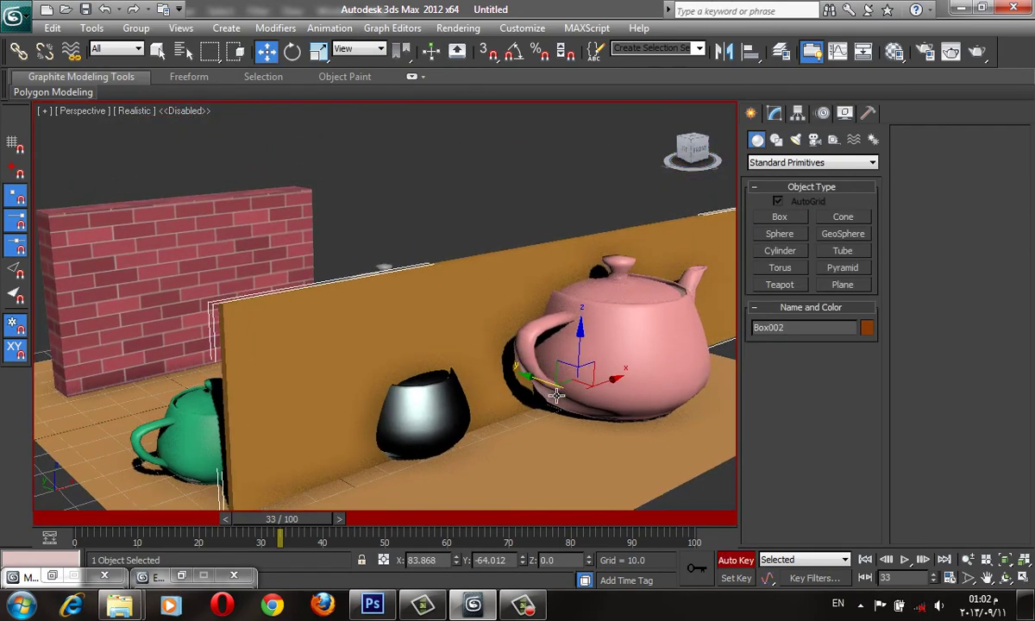
# Close the enlarged material preview and apply the 04 - Default material to the new box panel
pyautogui.press('m')
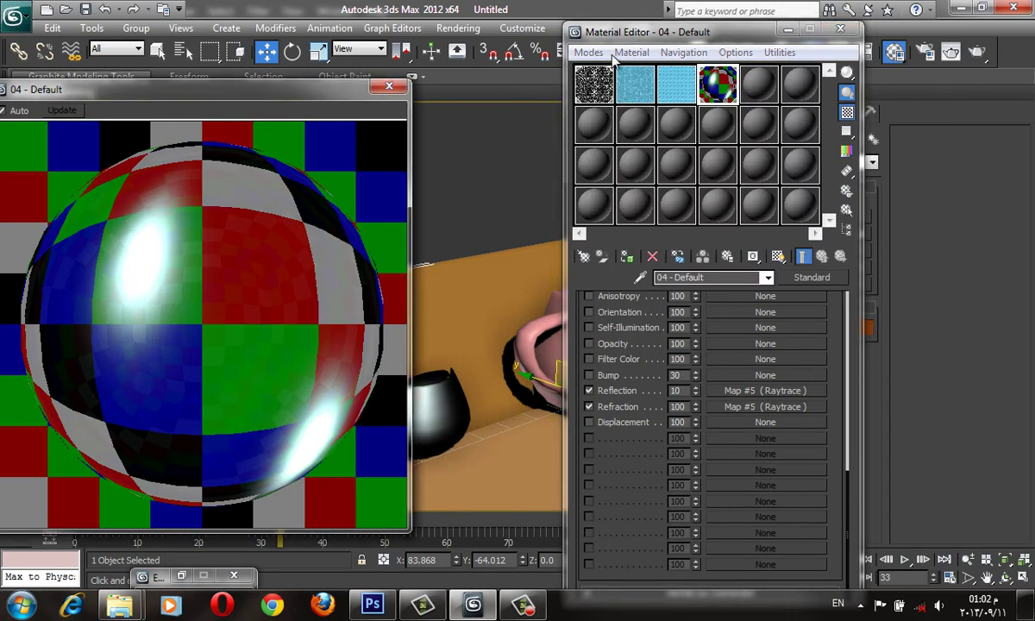
pyautogui.click(389, 86)
pyautogui.moveTo(705, 83); pyautogui.dragTo(528, 289)
pyautogui.keyDown('alt'); pyautogui.moveTo(529, 289); pyautogui.dragTo(420, 273, button='middle'); pyautogui.keyUp('alt')
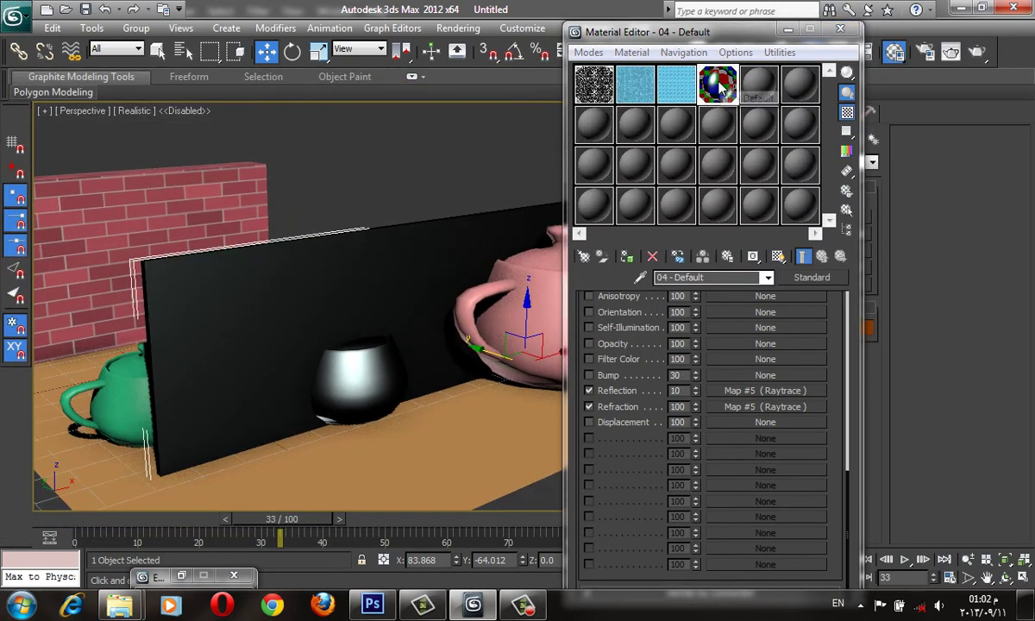
# Render the perspective view and examine the glass panel's edge and the teapots and wall seen through it
pyautogui.click(977, 52)
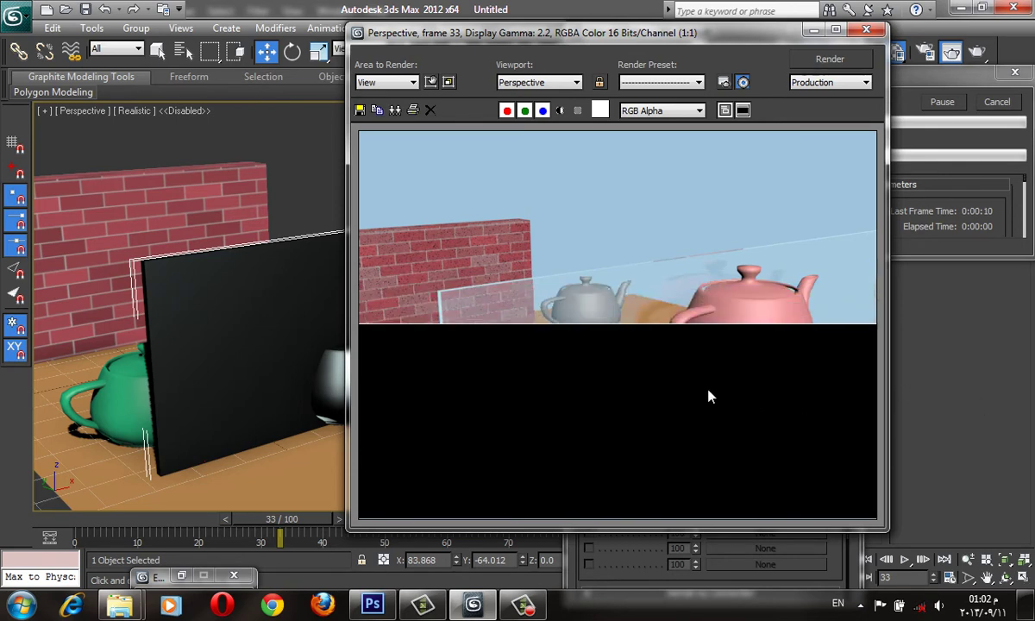
pyautogui.scroll(1, 683, 303)
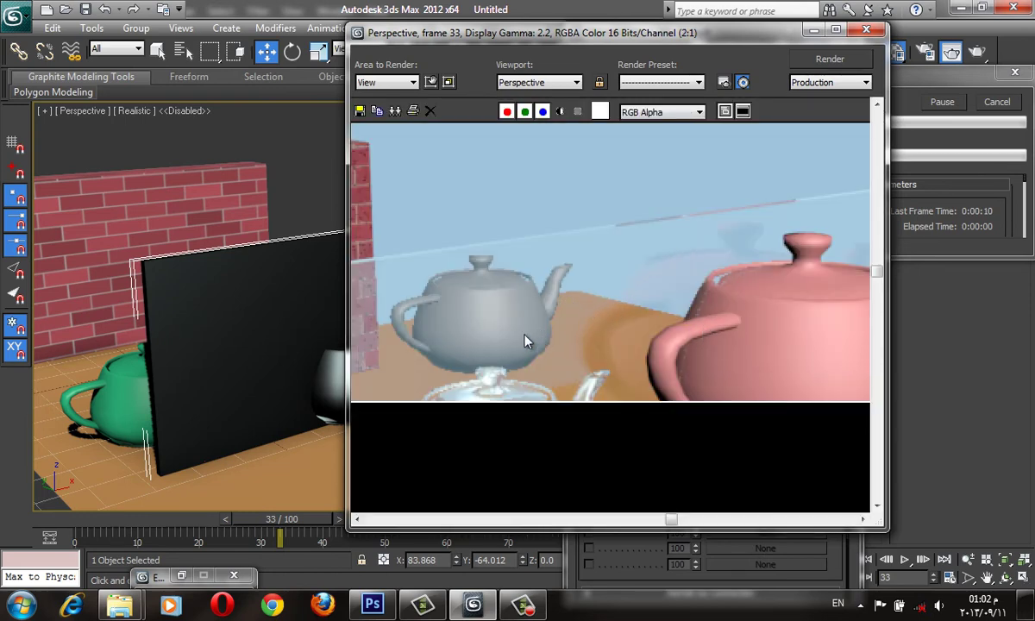
pyautogui.moveTo(496, 327); pyautogui.dragTo(627, 282, button='middle')
pyautogui.moveTo(470, 282); pyautogui.dragTo(764, 253, button='middle')
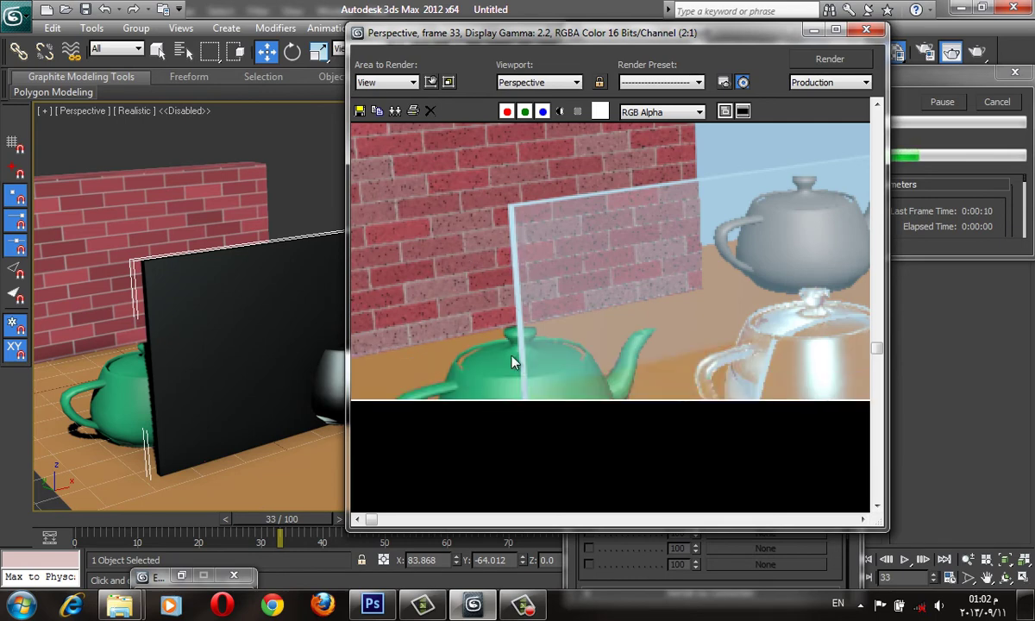
pyautogui.scroll(1, 513, 362)
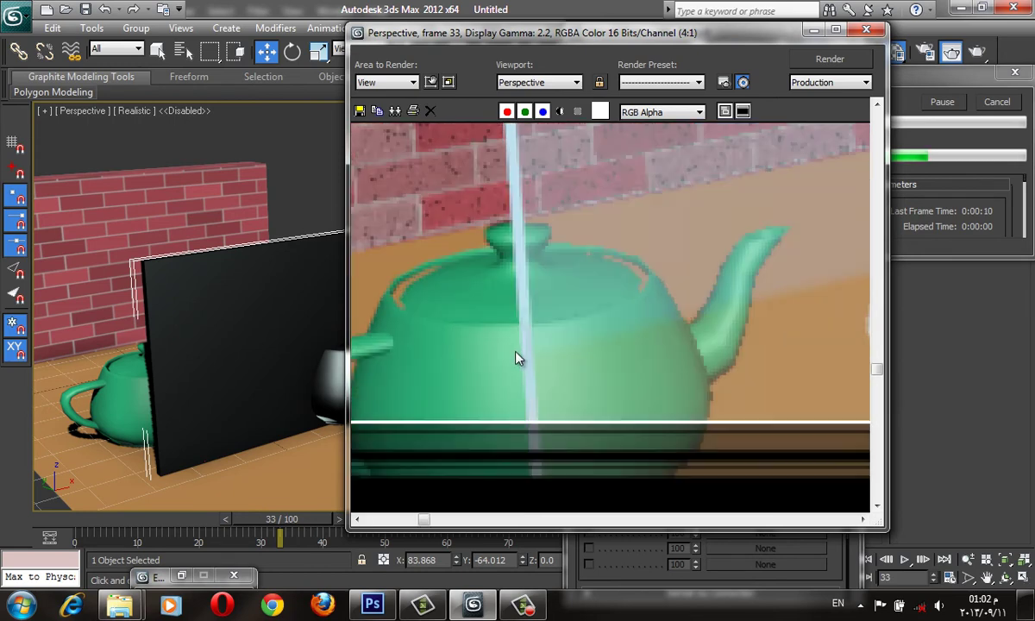
pyautogui.scroll(1, 516, 350)
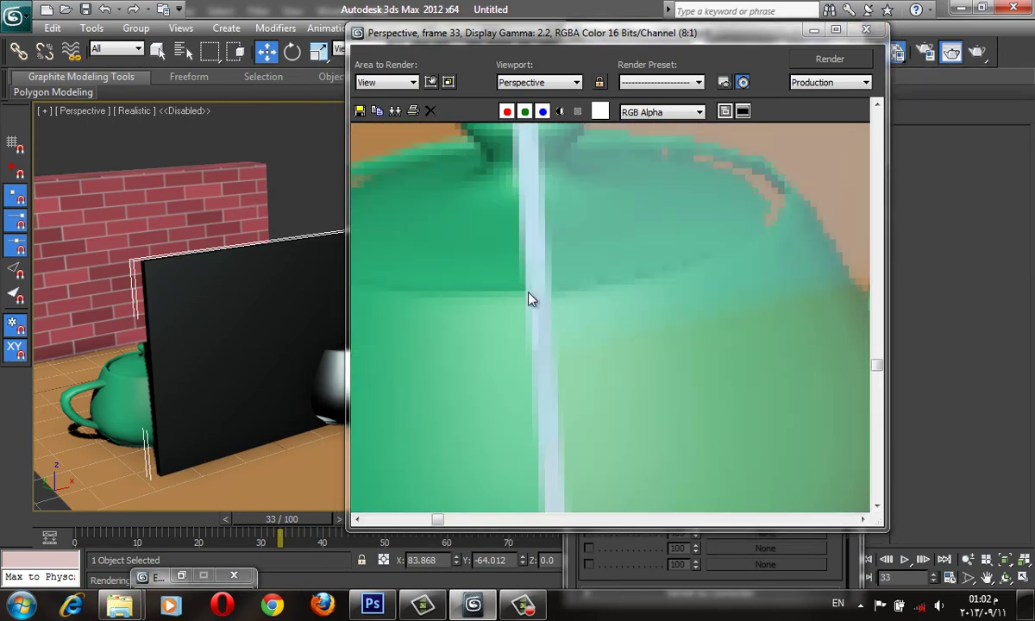
pyautogui.scroll(-3, 607, 318)
pyautogui.scroll(-1, 609, 323)
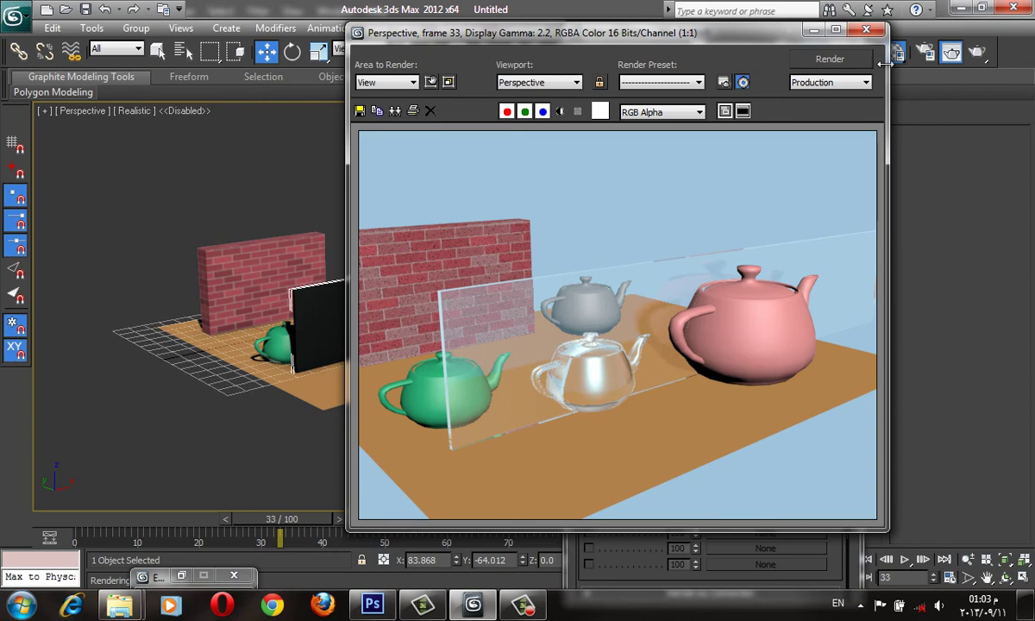
pyautogui.click(866, 29)
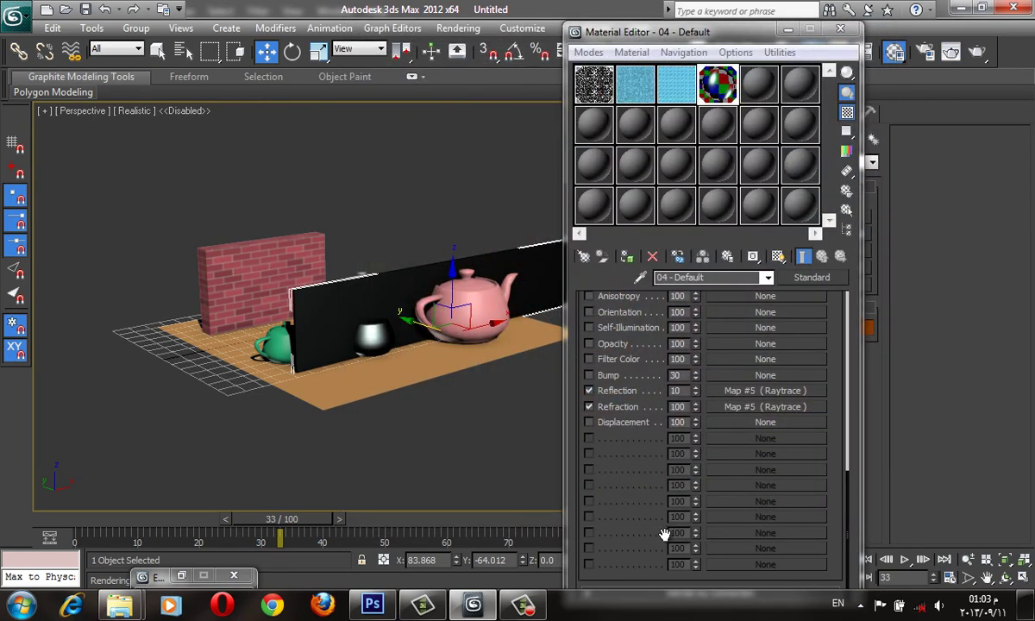
# Set the Refraction map amount of the 04 - Default material to 50
pyautogui.doubleClick(680, 406)
pyautogui.write('50')
pyautogui.press('Return')
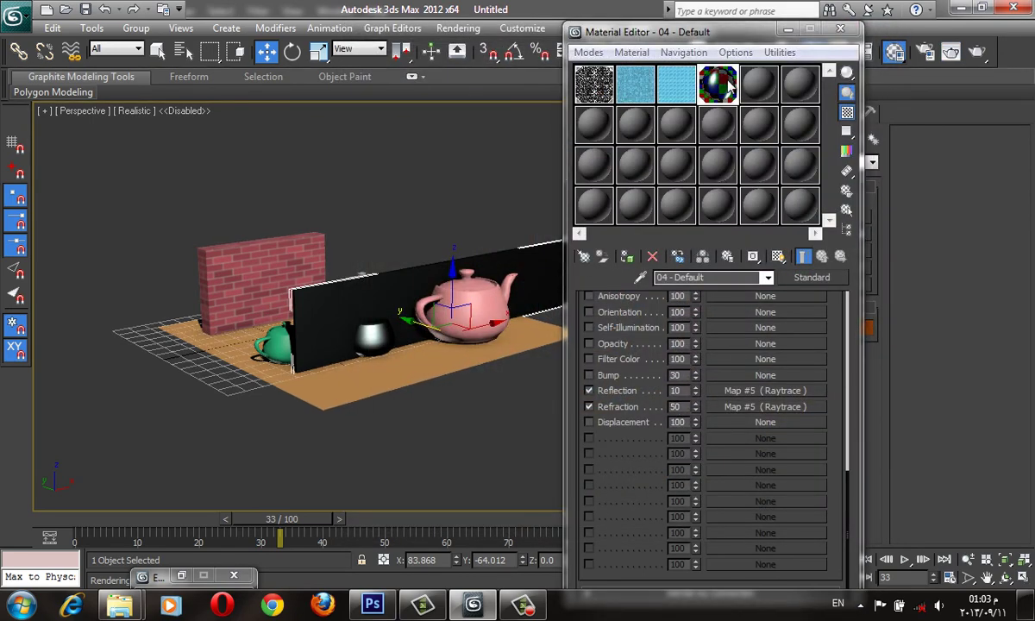
# Open the enlarged preview of 04 - Default and set its Refraction map amount to 25
pyautogui.doubleClick(717, 83)
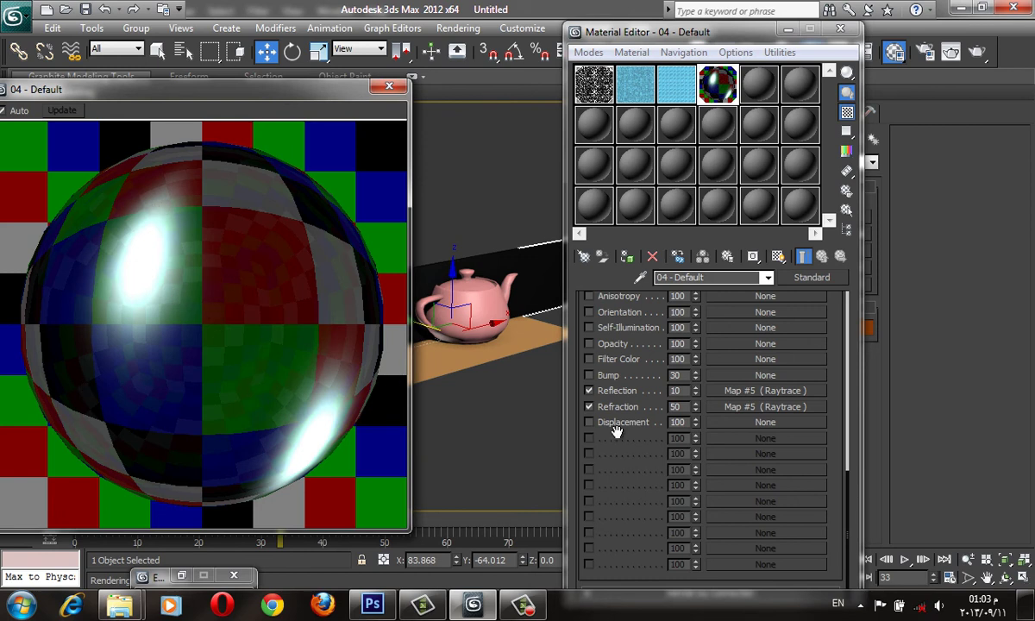
pyautogui.doubleClick(681, 407)
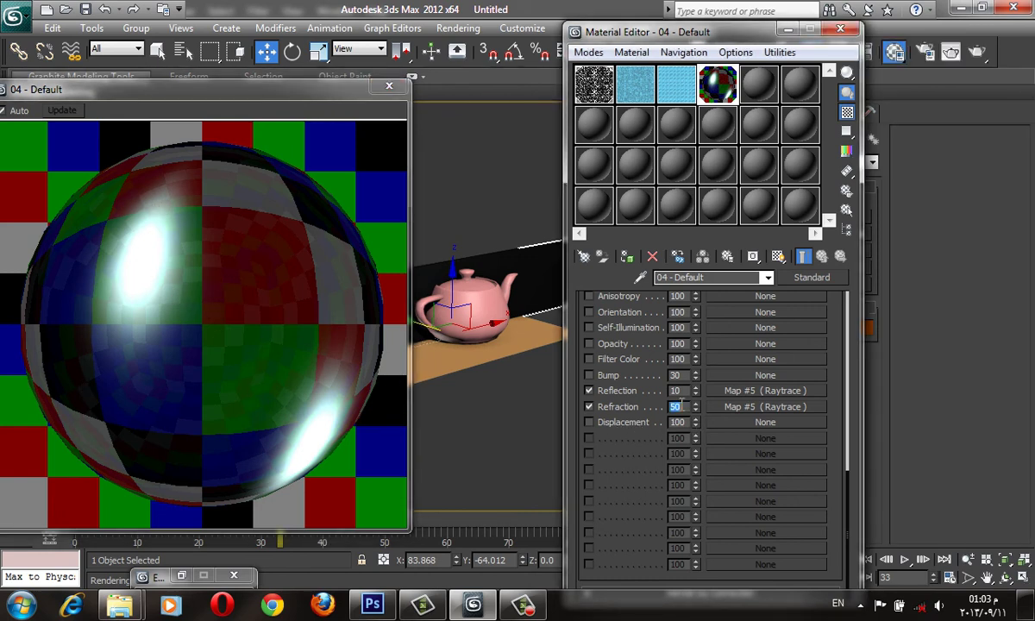
pyautogui.write('25')
pyautogui.press('Return')
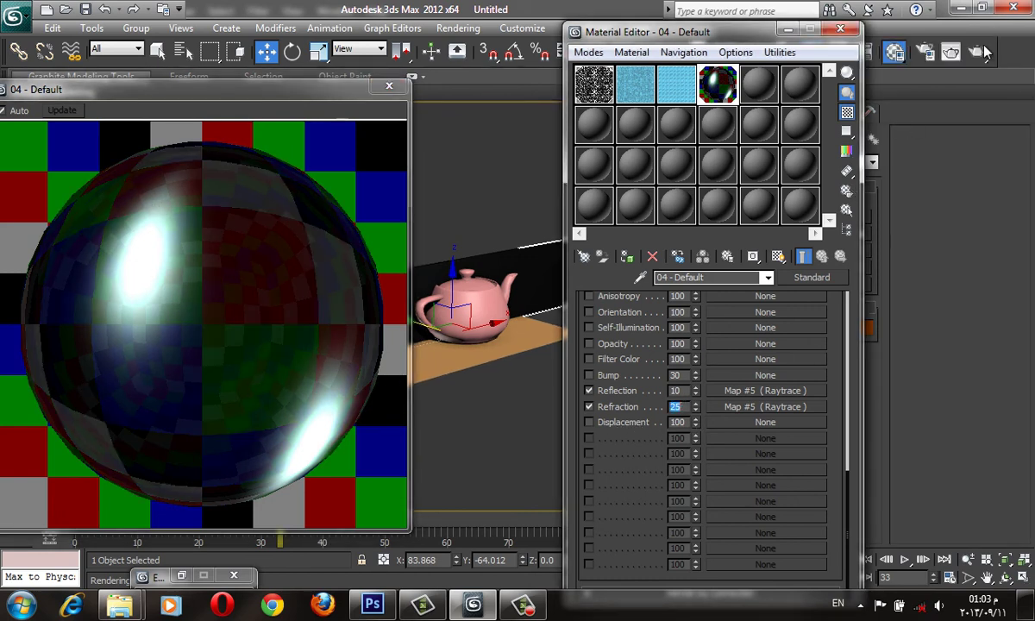
# Render the perspective view again and examine the panel and central teapot with the reduced refraction
pyautogui.click(982, 50)
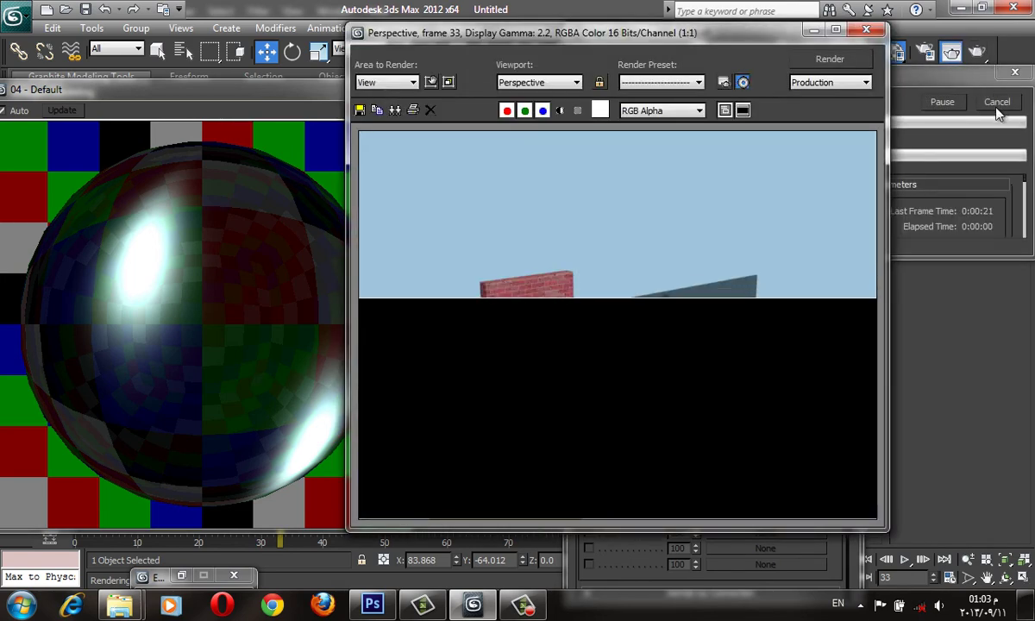
pyautogui.scroll(1, 625, 324)
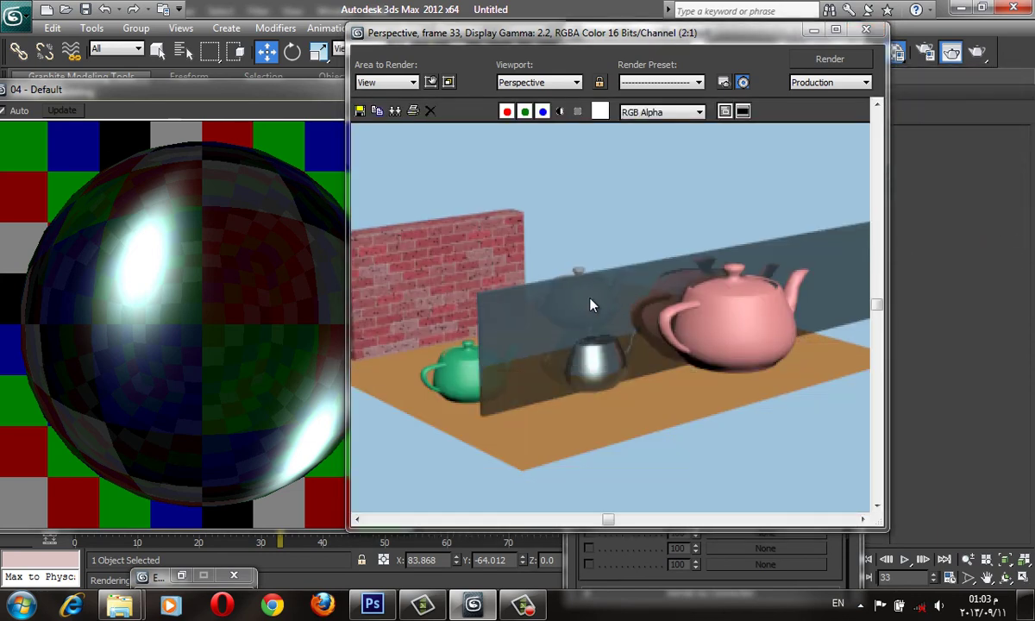
# Close the rendered image, the enlarged 04 - Default preview and the Material Editor
pyautogui.click(870, 29)
pyautogui.click(382, 91)
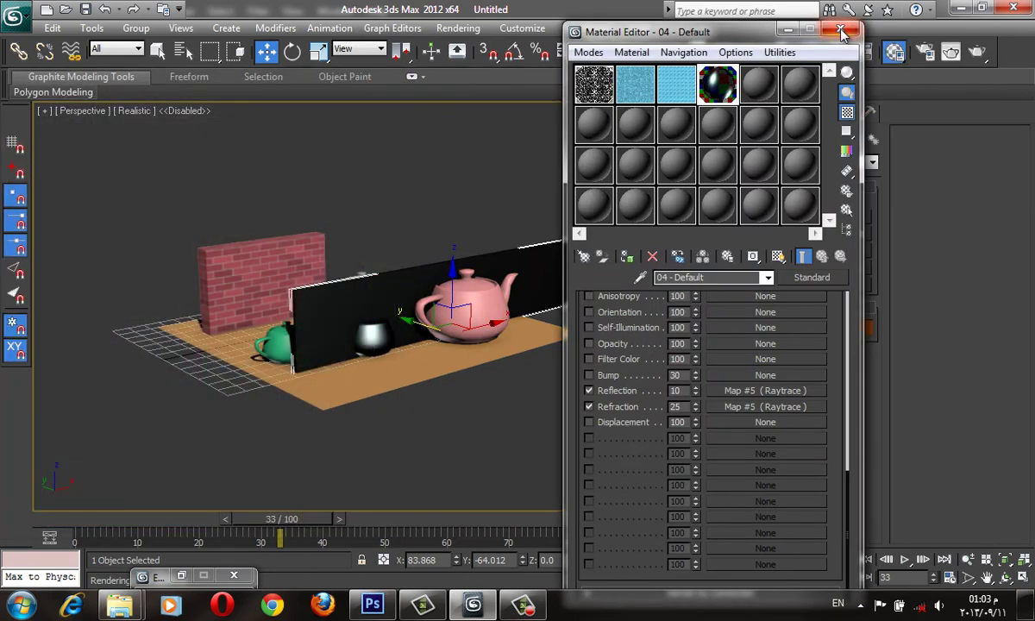
pyautogui.click(840, 29)
# Select the wall, floor, glass panel and all teapots in the perspective view and delete them to empty the scene
pyautogui.scroll(2, 642, 228)
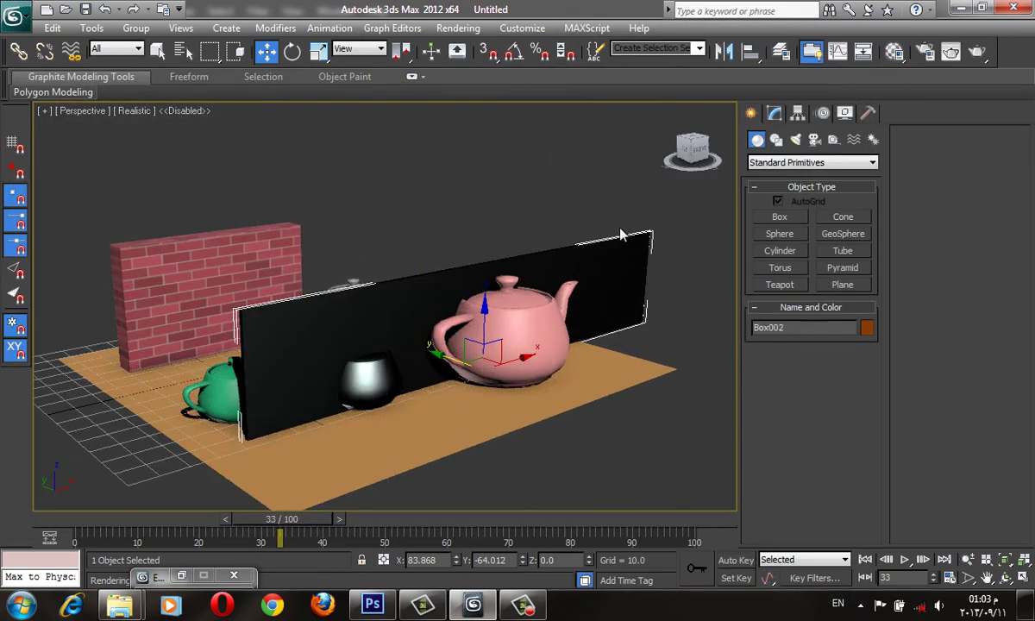
pyautogui.keyDown('alt'); pyautogui.moveTo(580, 213); pyautogui.dragTo(430, 205, button='middle'); pyautogui.keyUp('alt')
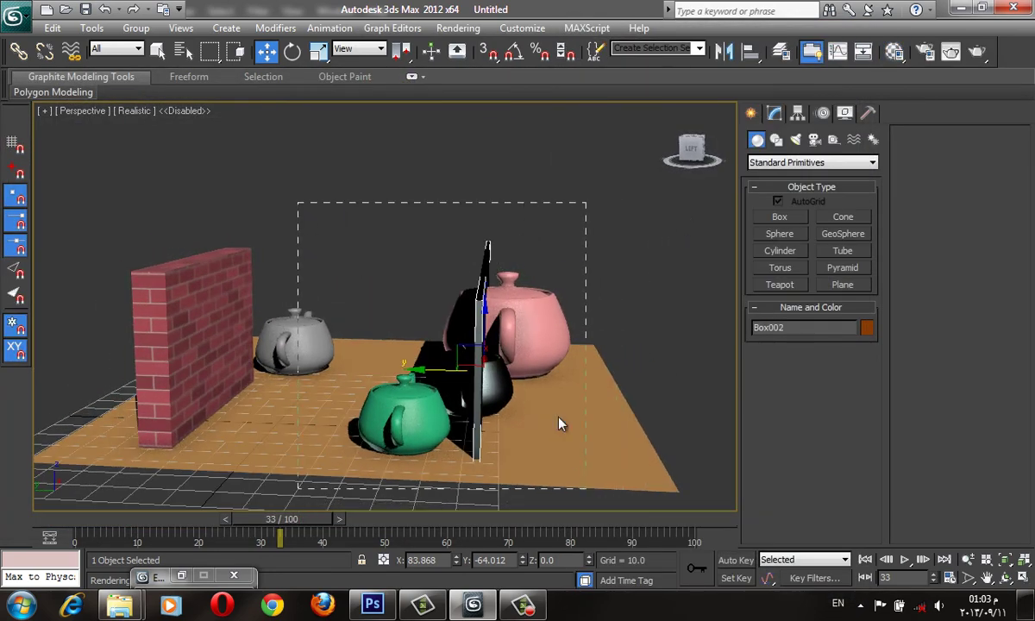
pyautogui.moveTo(560, 424); pyautogui.dragTo(594, 212)
pyautogui.keyDown('alt'); pyautogui.moveTo(594, 213); pyautogui.dragTo(519, 242, button='middle'); pyautogui.keyUp('alt')
pyautogui.scroll(-3, 519, 242)
pyautogui.moveTo(643, 217); pyautogui.dragTo(117, 524)
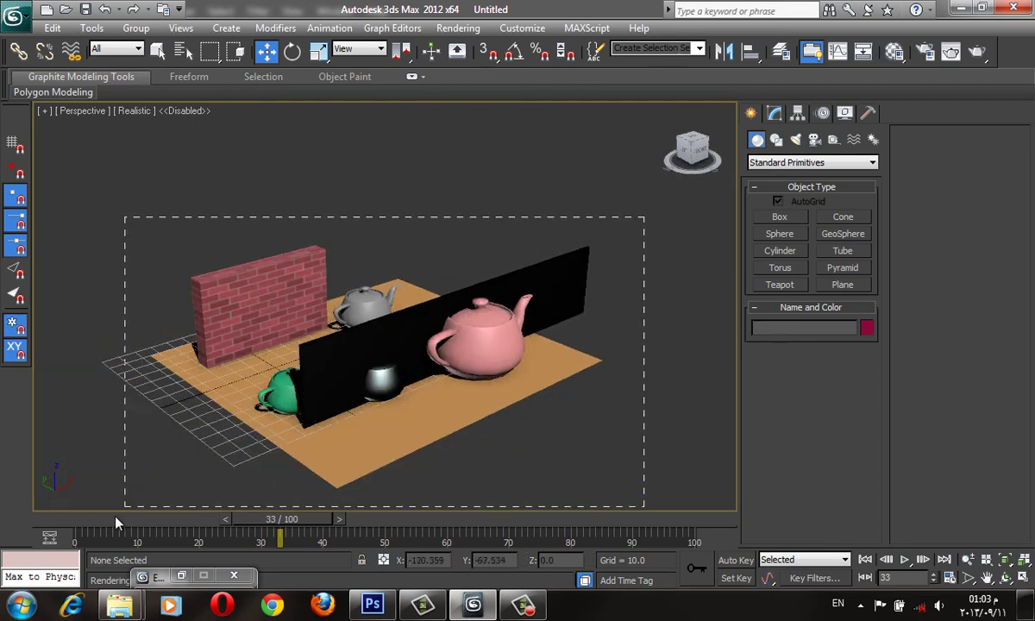
pyautogui.hotkey('ctrl', 'a')
pyautogui.press('Delete')
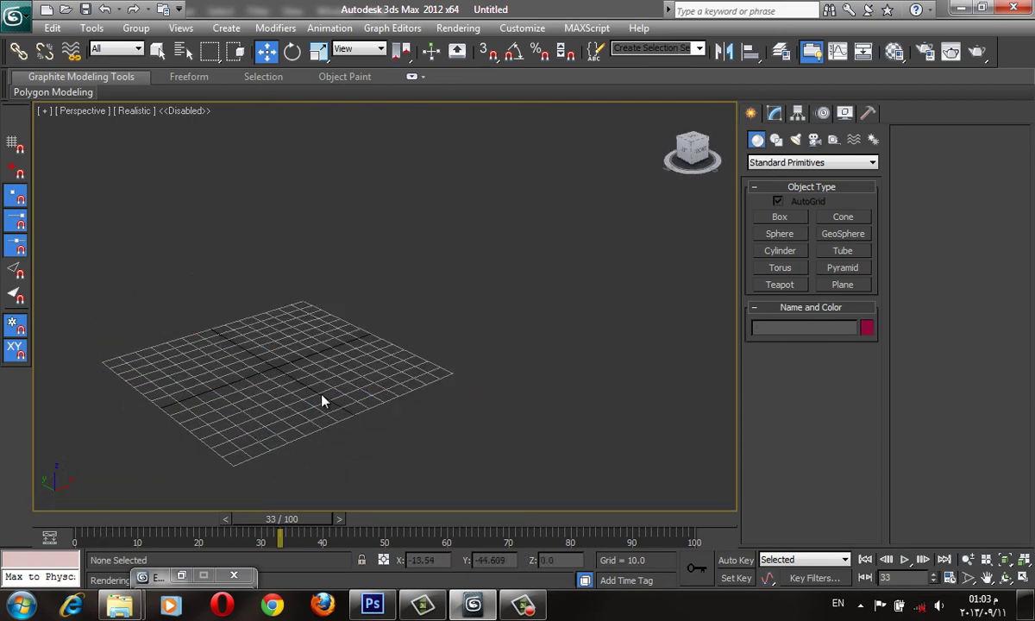
pyautogui.press('z')
pyautogui.keyDown('alt'); pyautogui.moveTo(337, 388); pyautogui.dragTo(333, 352, button='middle'); pyautogui.keyUp('alt')
pyautogui.scroll(-2, 299, 390)
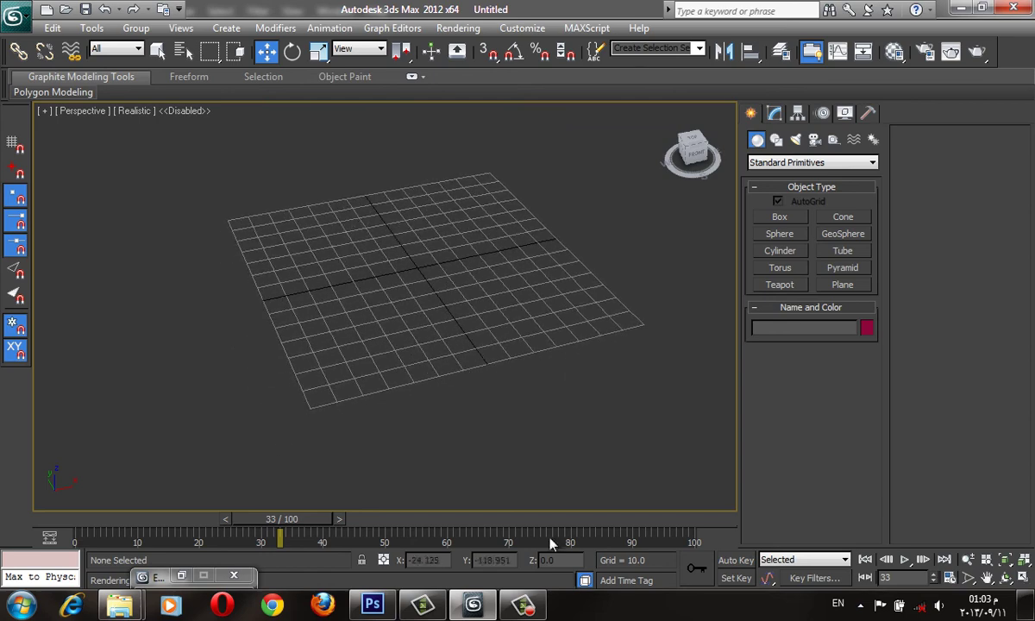
pyautogui.keyDown('alt'); pyautogui.moveTo(498, 404); pyautogui.dragTo(523, 406, button='middle'); pyautogui.keyUp('alt')
pyautogui.click(525, 605)
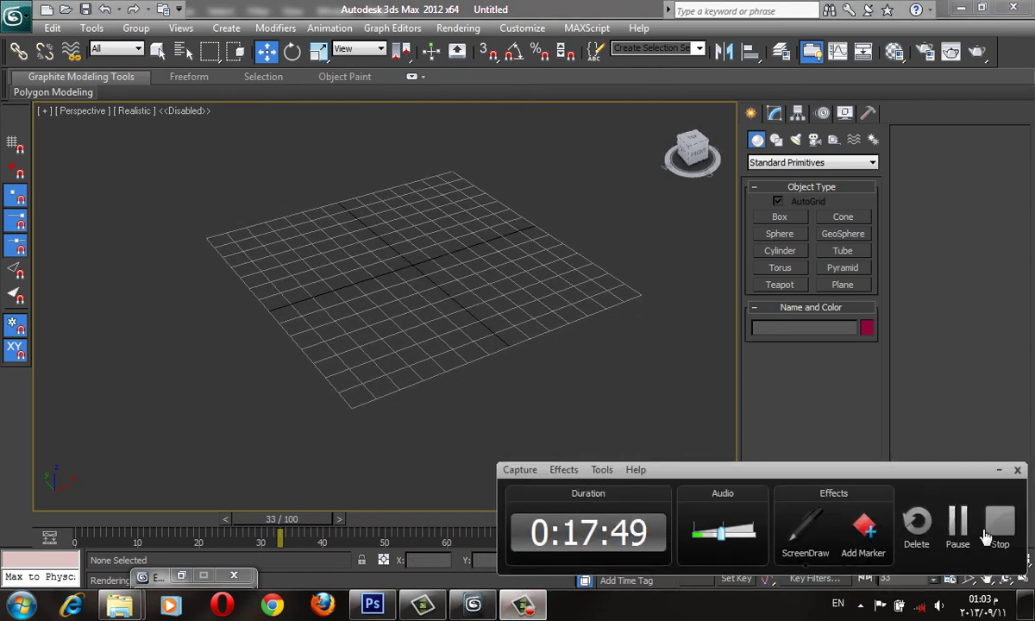